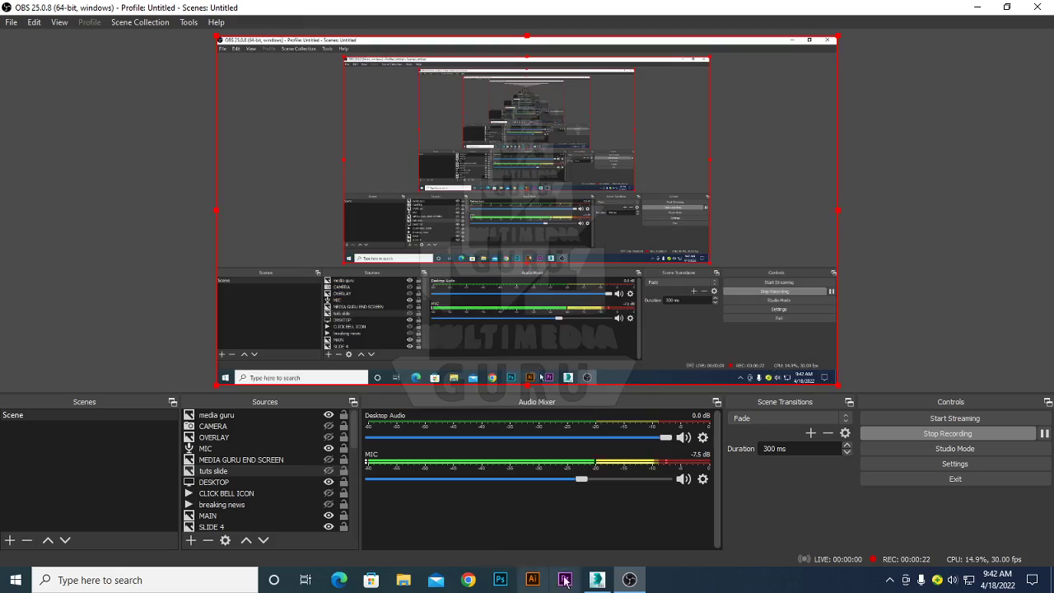
Switch from OBS Studio to the apartment.max walls model in 3ds Max
left_click(599, 580)
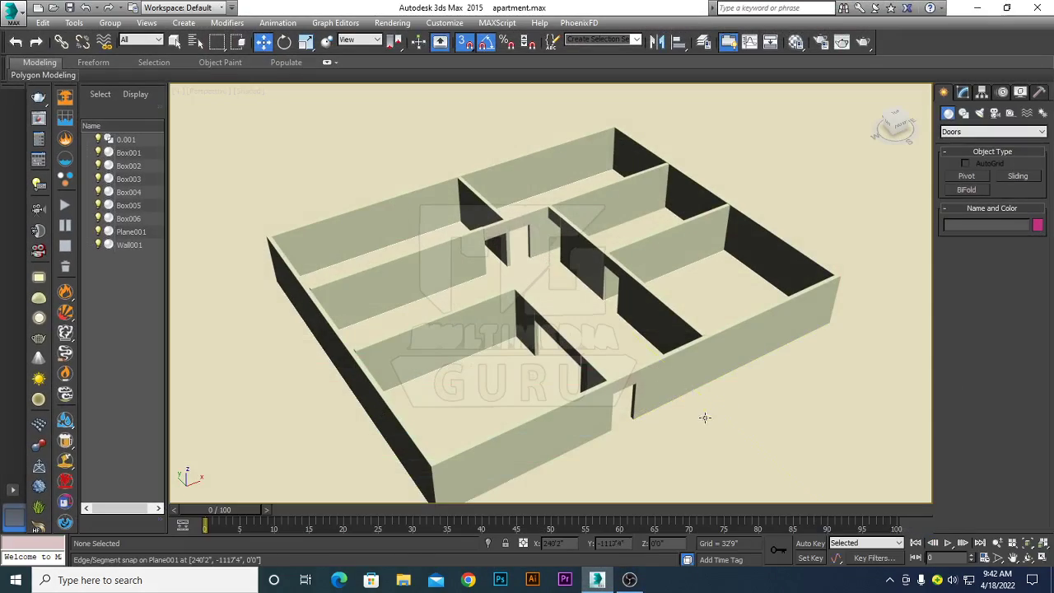
Orbit around the apartment walls and turn on Edged Faces display with F4
middle_click_drag(703, 417, 780, 403, "alt")
middle_click_drag(755, 435, 673, 438, "alt")
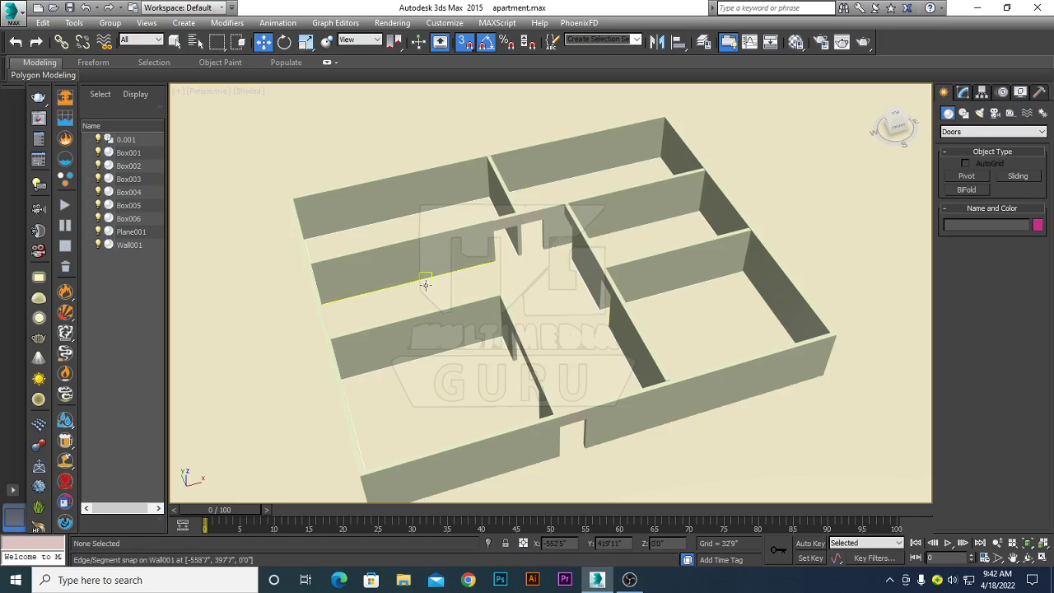
middle_click_drag(575, 341, 577, 334, "alt")
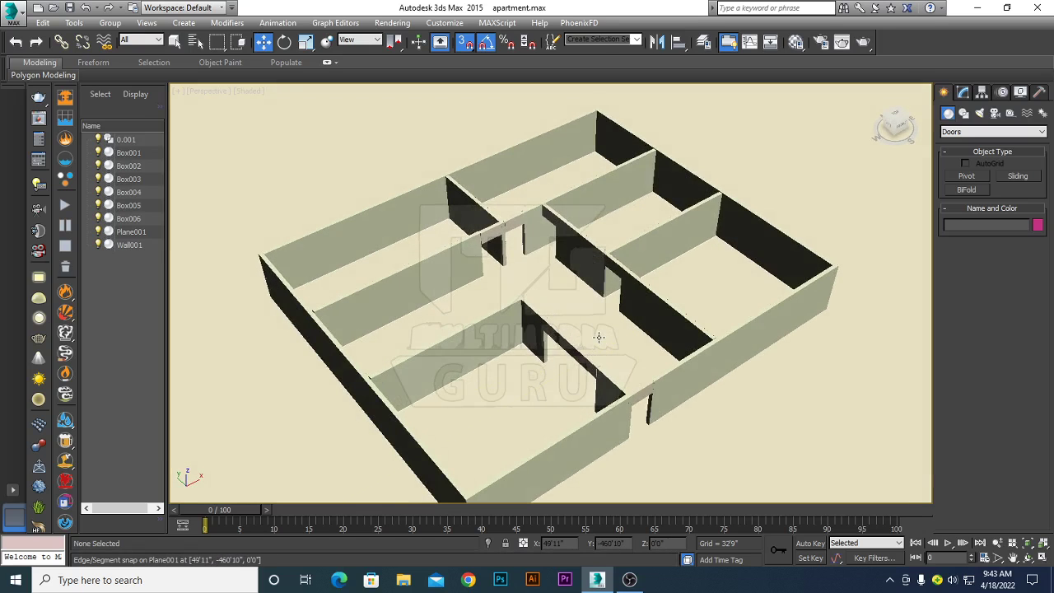
key("F4")
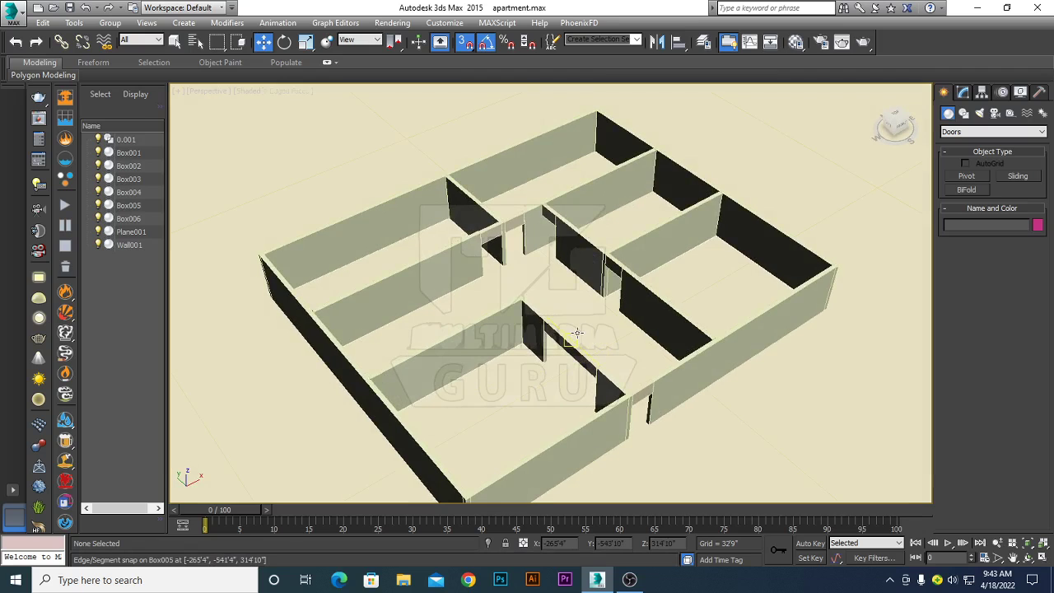
mouse_move(618, 357)
middle_mouse_down("alt")
mouse_move(504, 337)
mouse_move(629, 337)
mouse_move(609, 345)
mouse_move(555, 254)
middle_mouse_up("alt")
Zoom in on the front-wall doorway, briefly checking it in wireframe
scroll(610, 346, "up", 3)
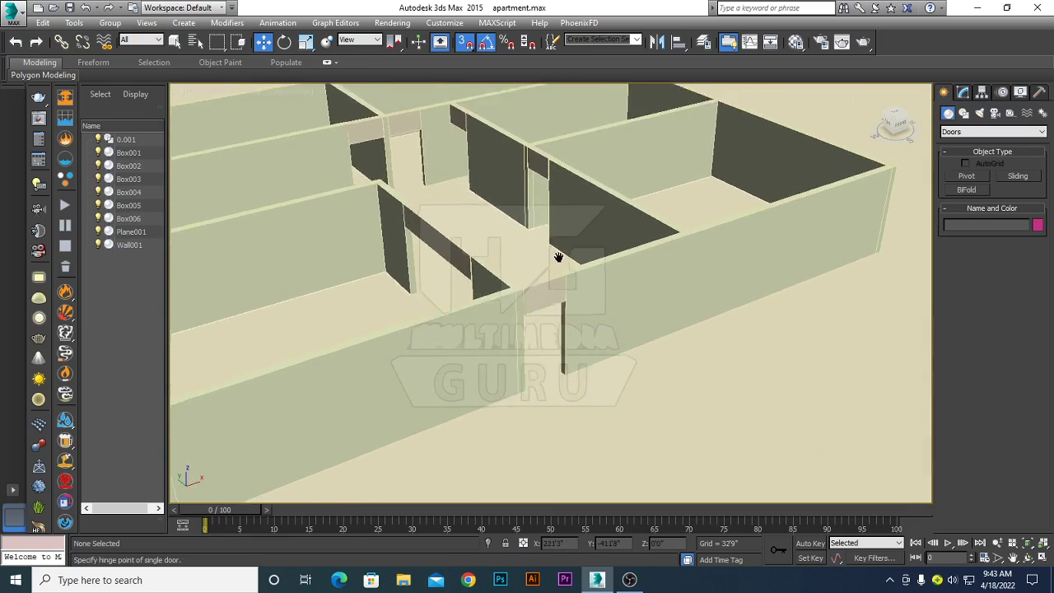
scroll(568, 244, "up", 2)
scroll(568, 244, "up", 2)
scroll(576, 264, "up", 2)
scroll(582, 274, "up", 2)
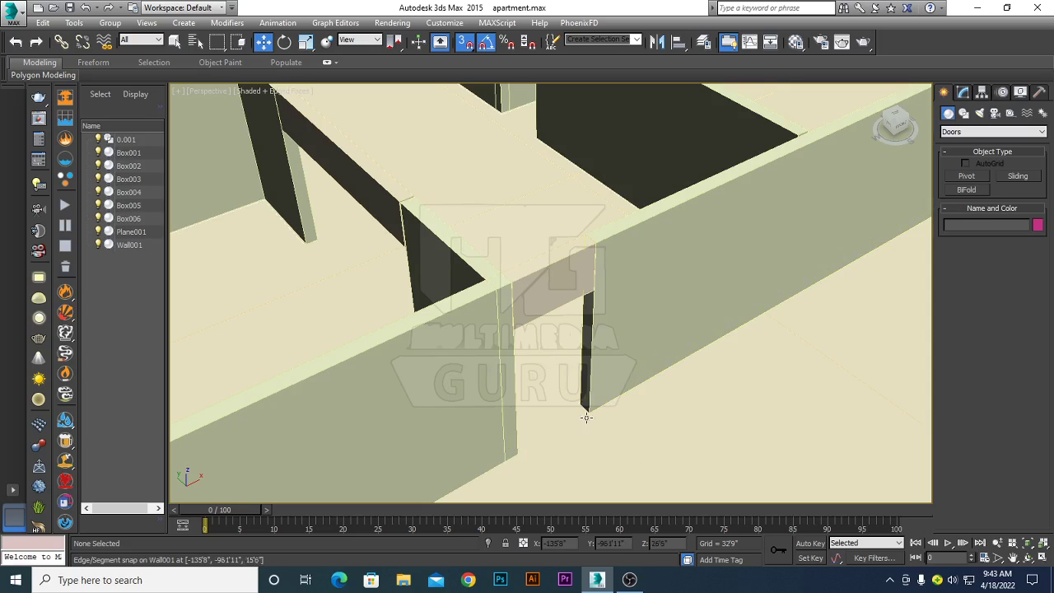
key("F3")
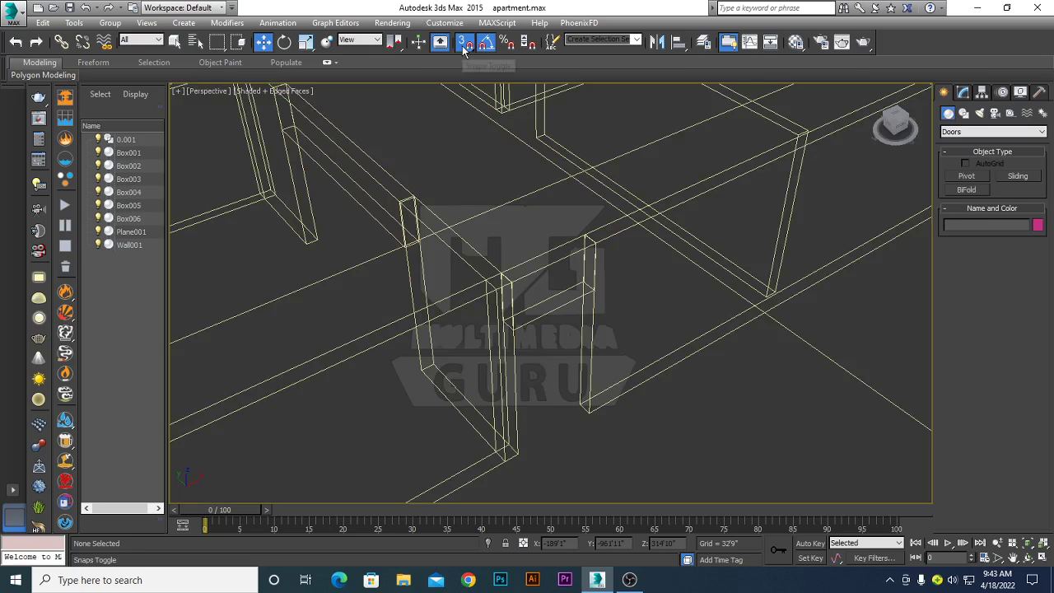
key("F3")
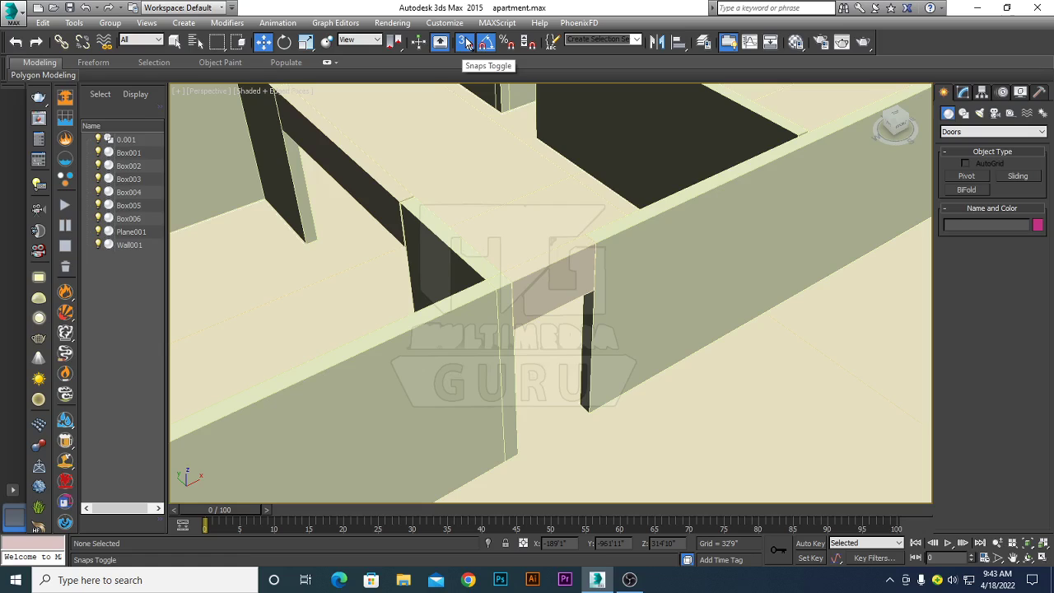
Confirm Vertex snap in the snap settings and keep the Doors creation category
right_click(465, 44)
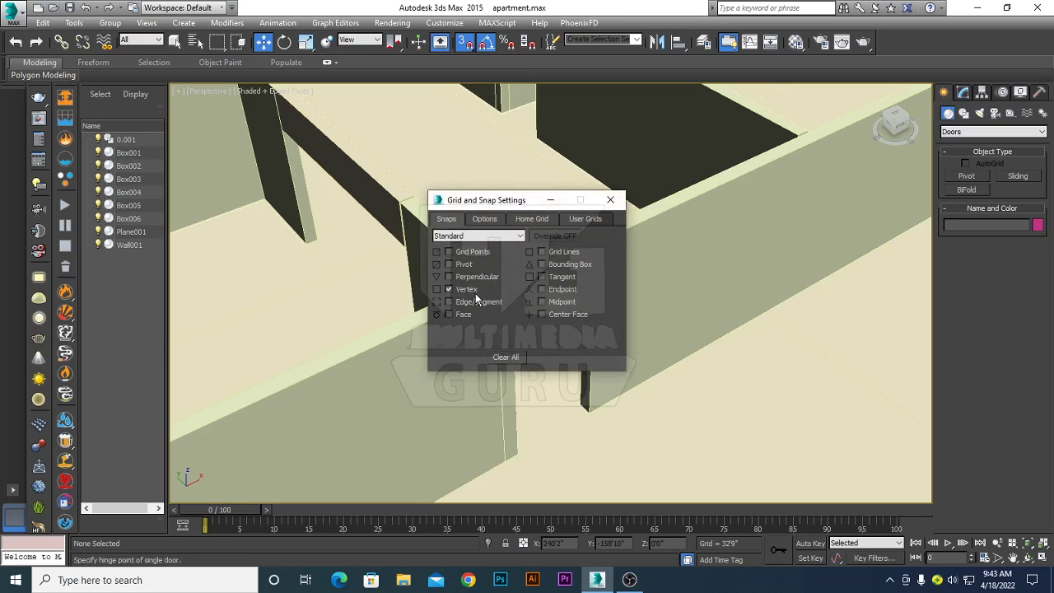
left_click(610, 202)
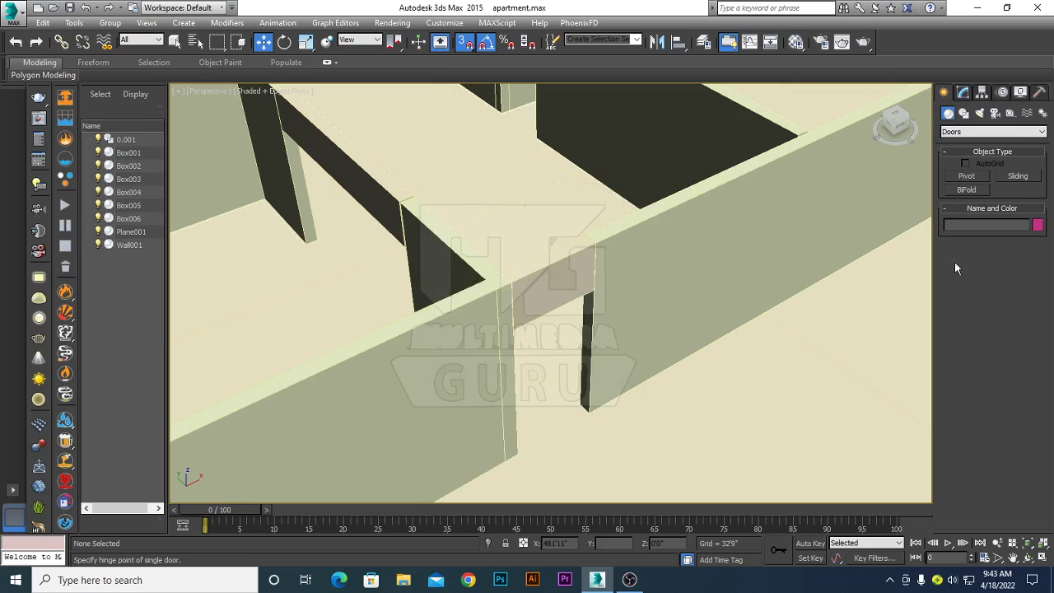
left_click(960, 132)
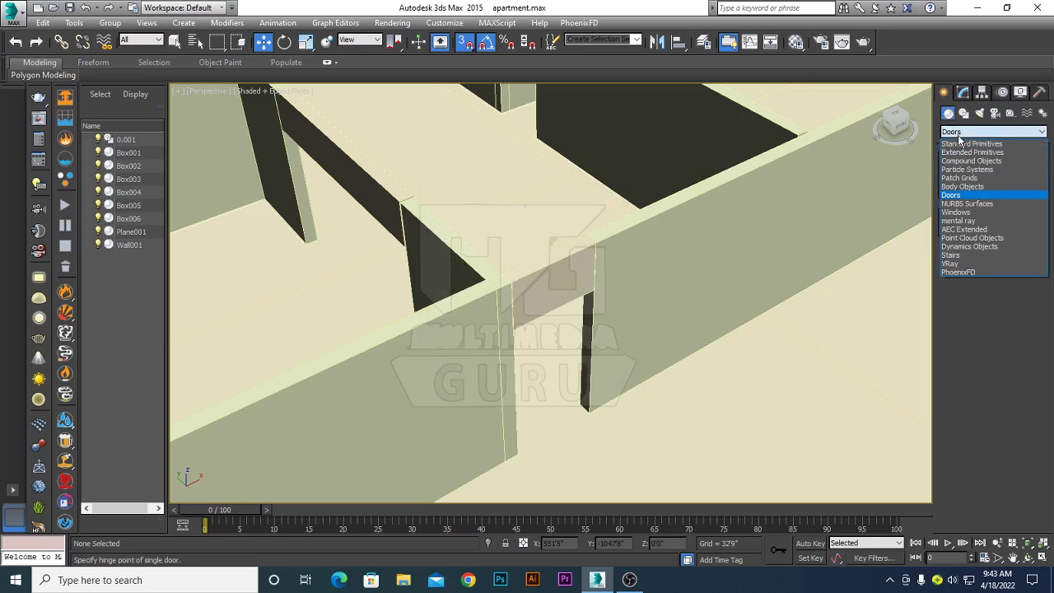
left_click(962, 196)
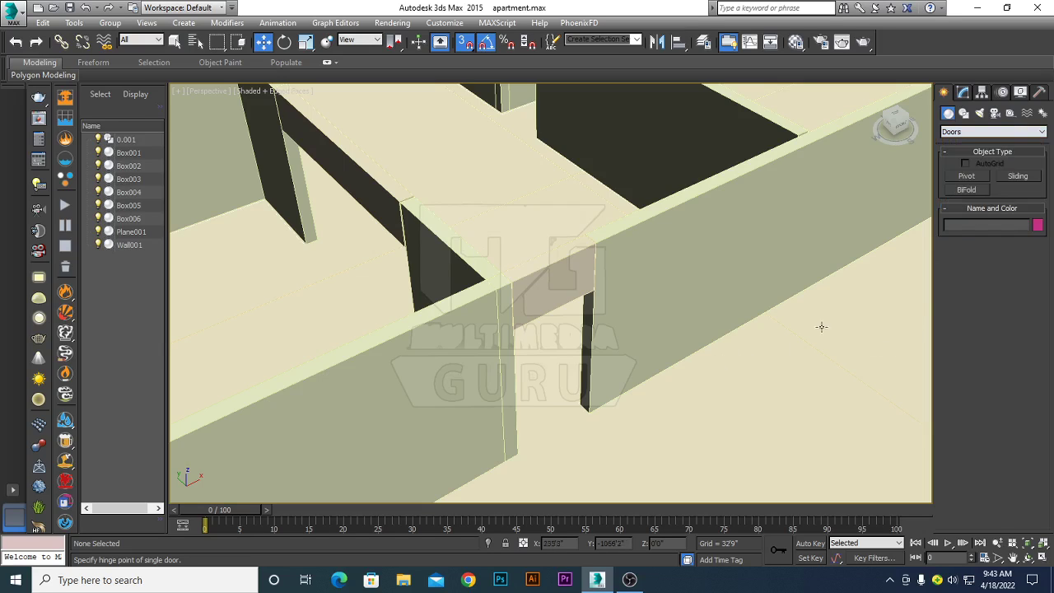
Start a Pivot door with Angle Snap off and Vertex snap on, anchored at the doorway's corner vertex
left_click(967, 180)
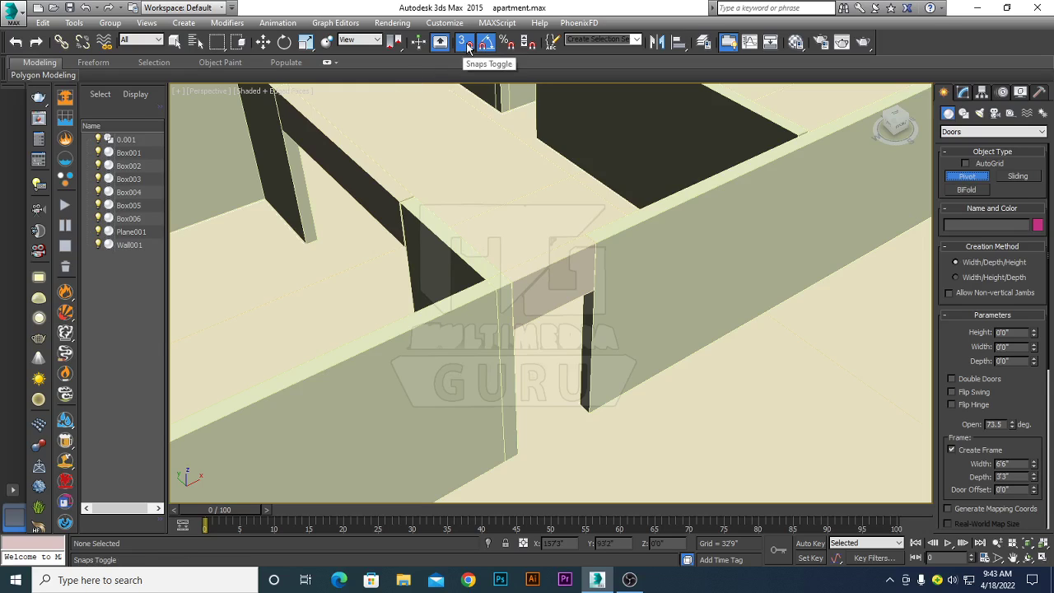
left_click(487, 46)
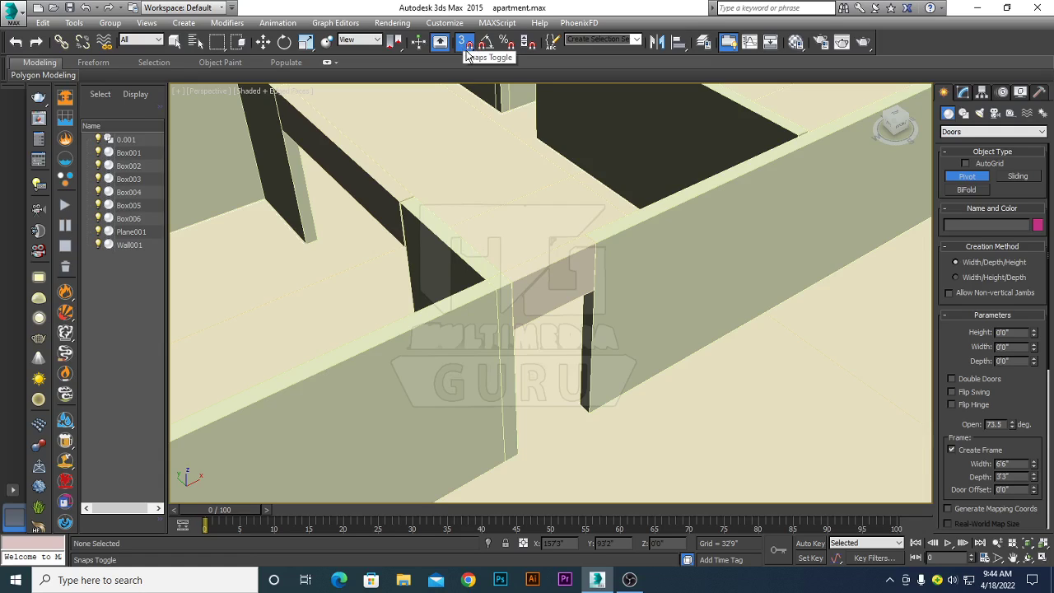
left_click(466, 51)
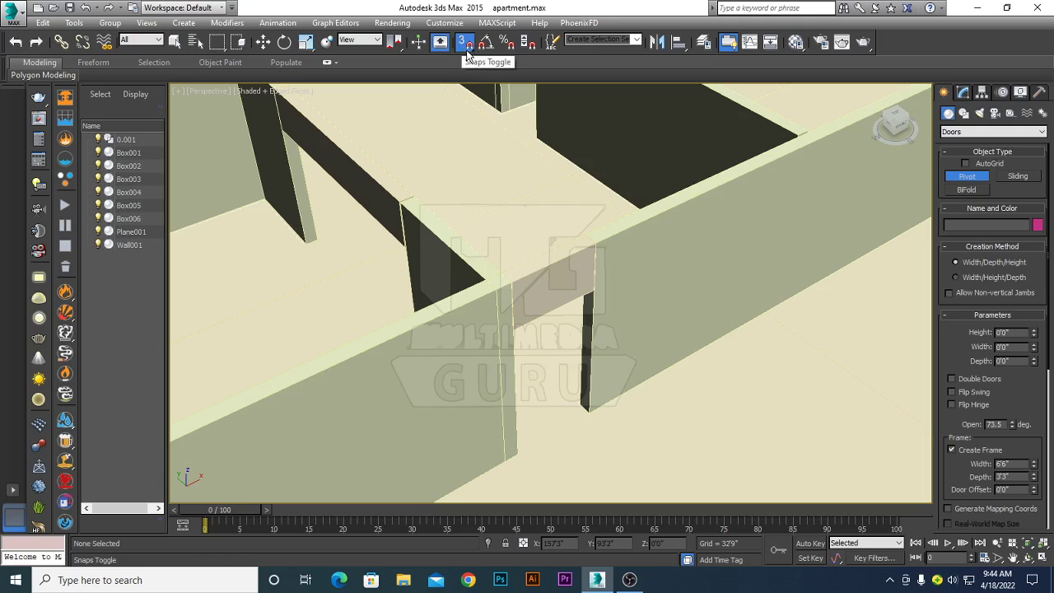
right_click(466, 48)
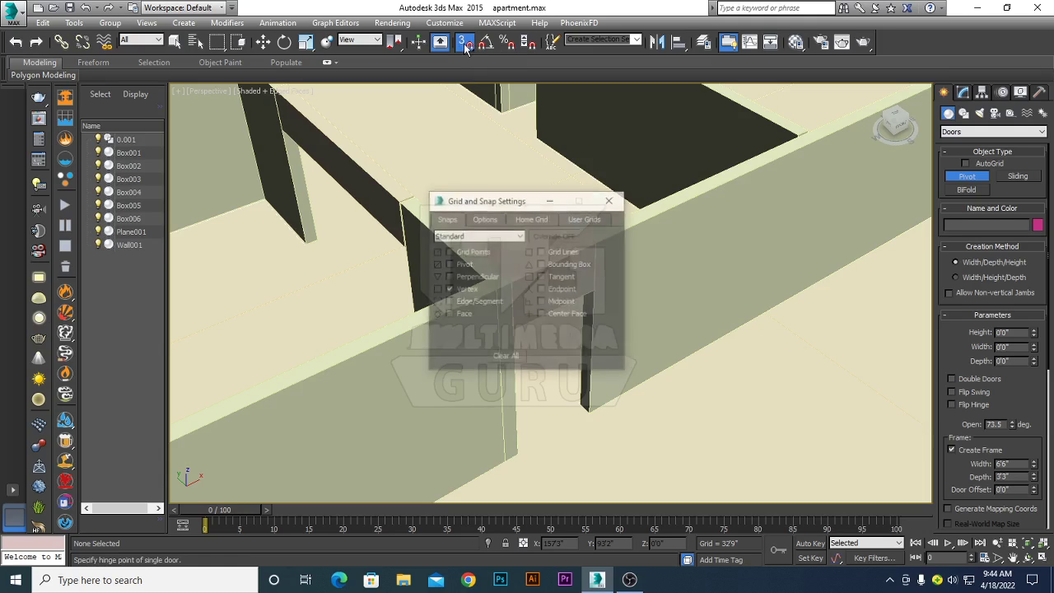
left_click(610, 199)
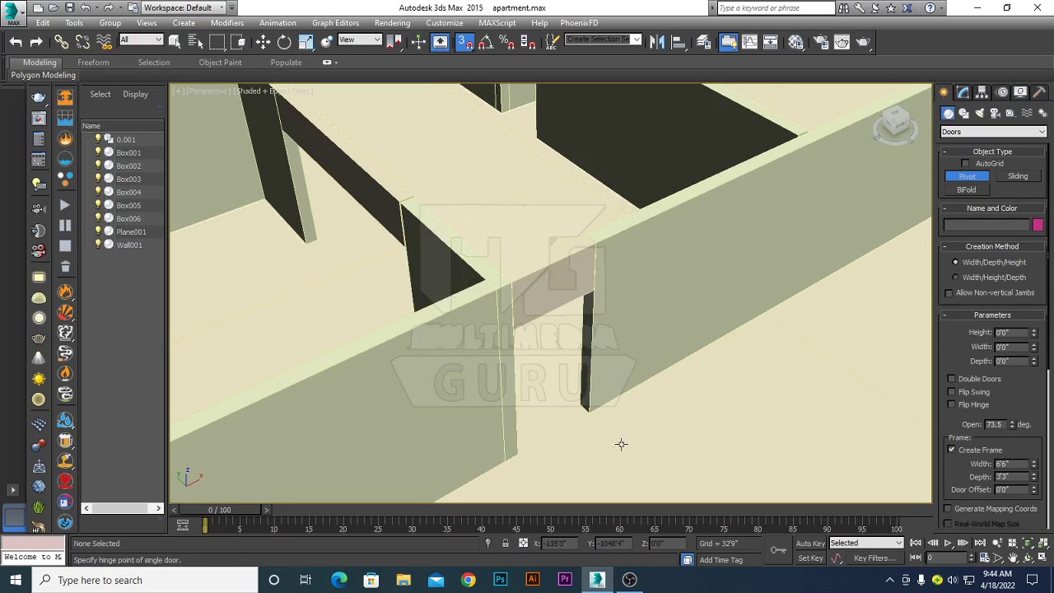
key("F3")
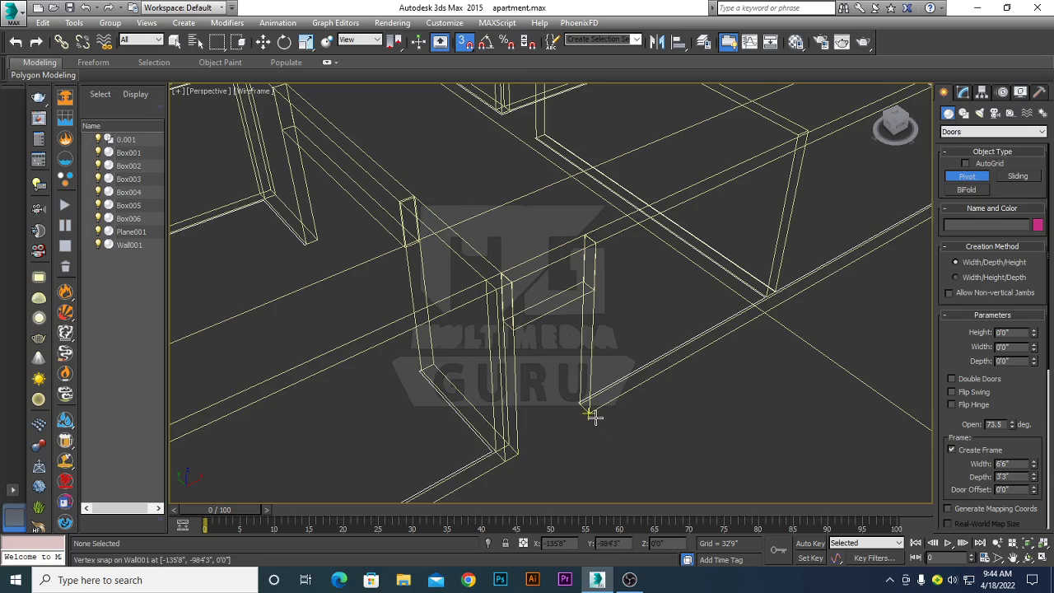
key("F3")
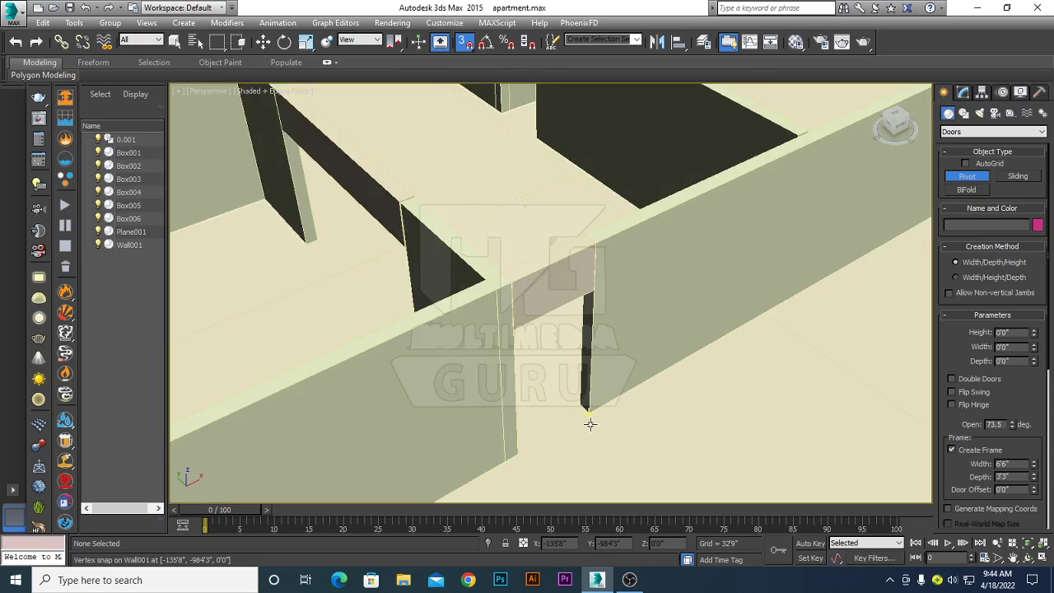
left_click(590, 412)
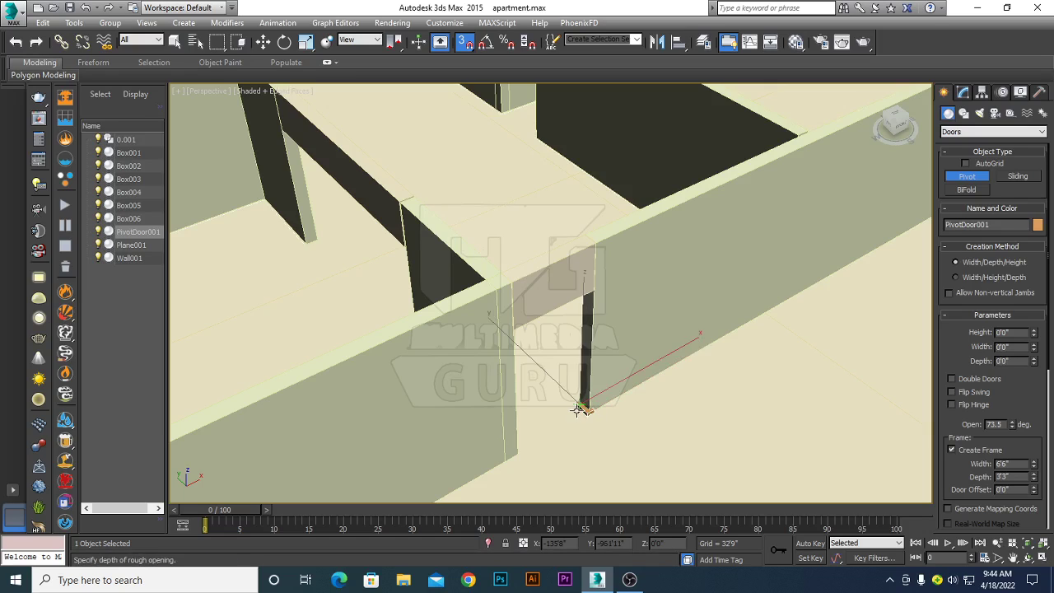
Set the door's depth and 23'7" height, then widen it to a 102'9" frame with snaps off
left_click(578, 408)
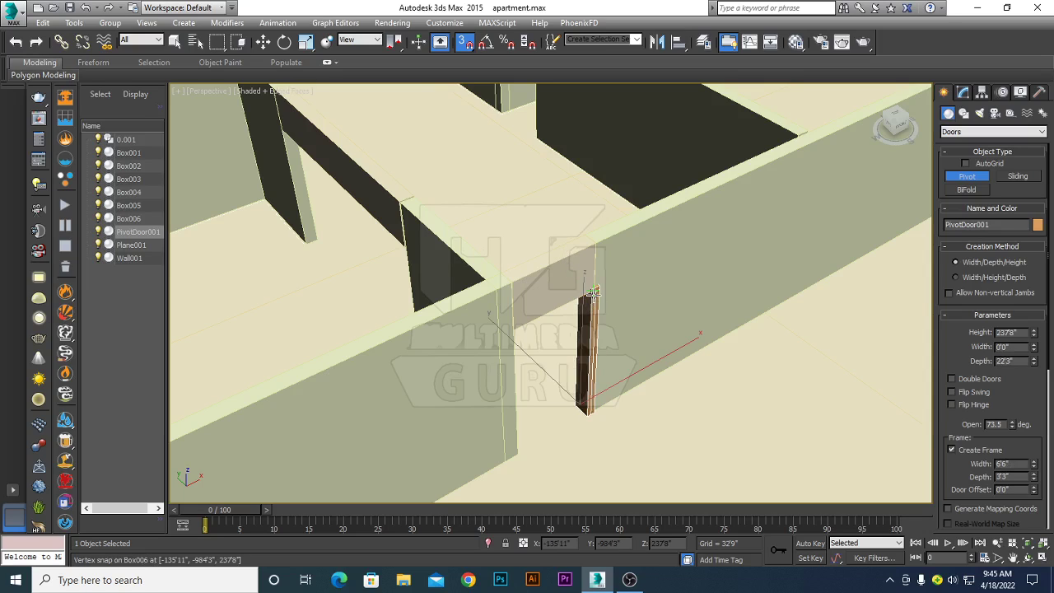
left_click(593, 291)
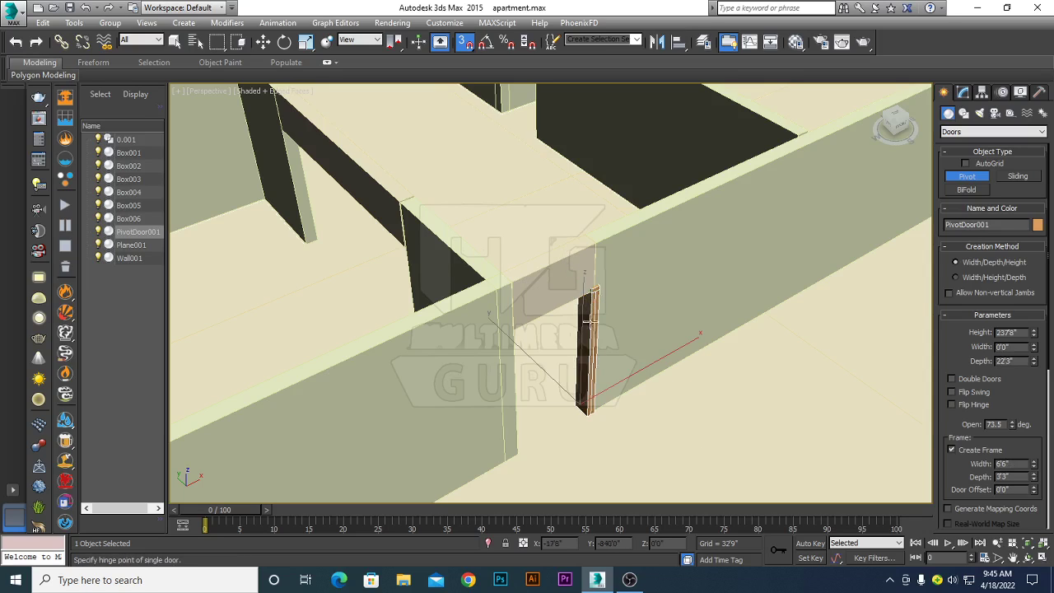
left_click(466, 47)
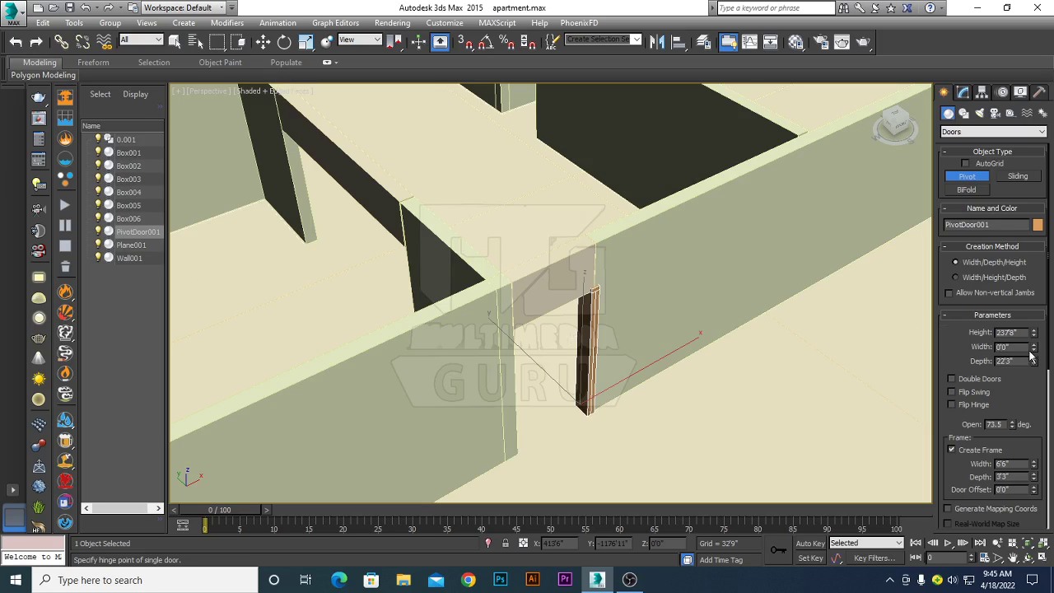
mouse_move(1033, 350)
left_mouse_down()
mouse_move(959, 572)
mouse_move(1021, 344)
mouse_move(557, 242)
left_mouse_up()
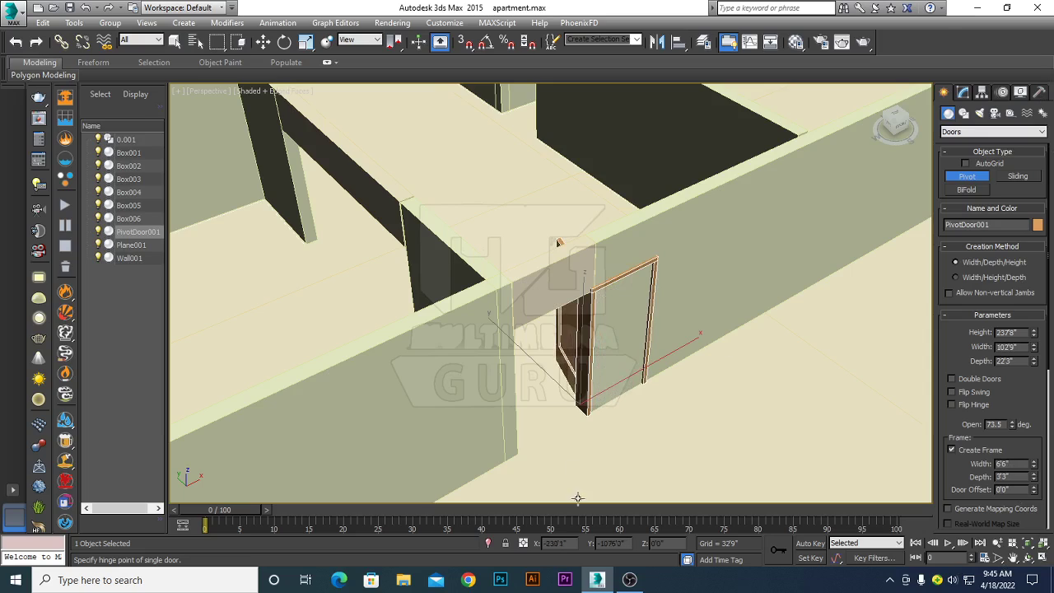
key("w")
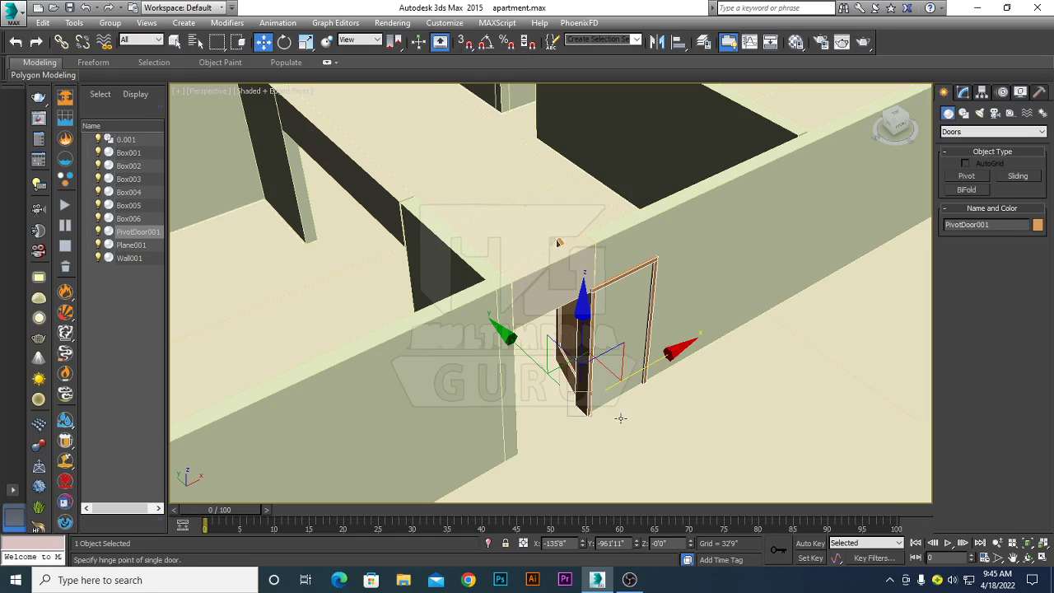
Move PivotDoor001 along the wall into the doorway and show its Modify parameters
left_click_drag(667, 352, 609, 403)
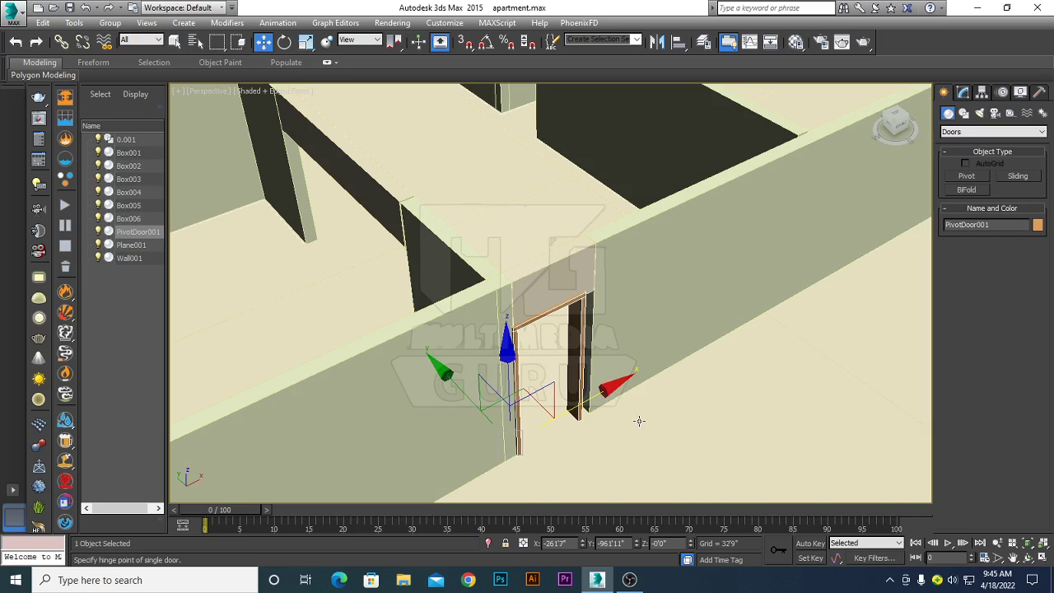
middle_click_drag(634, 427, 577, 412, "alt")
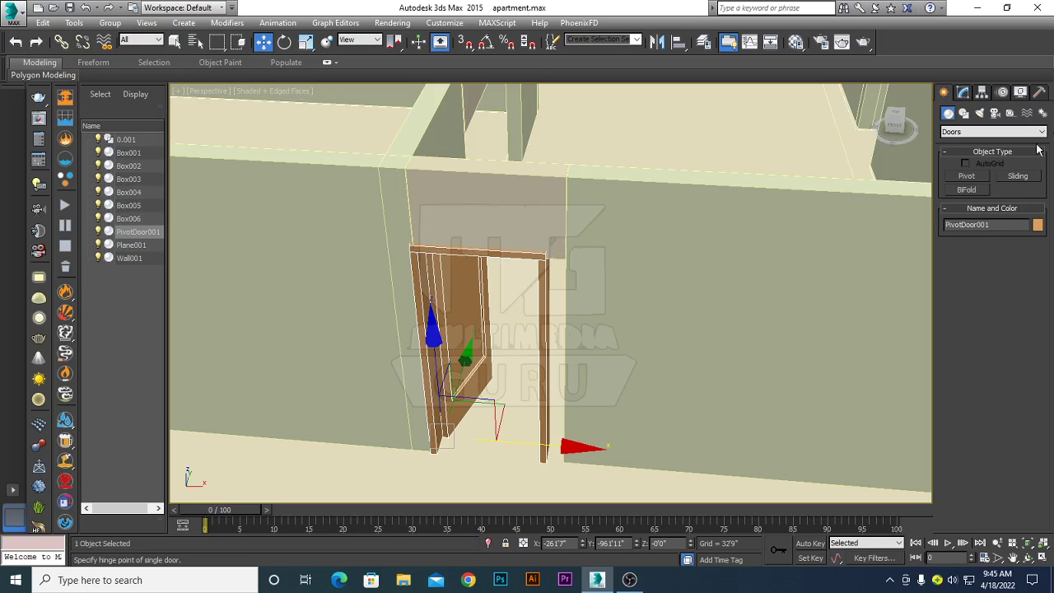
left_click(963, 92)
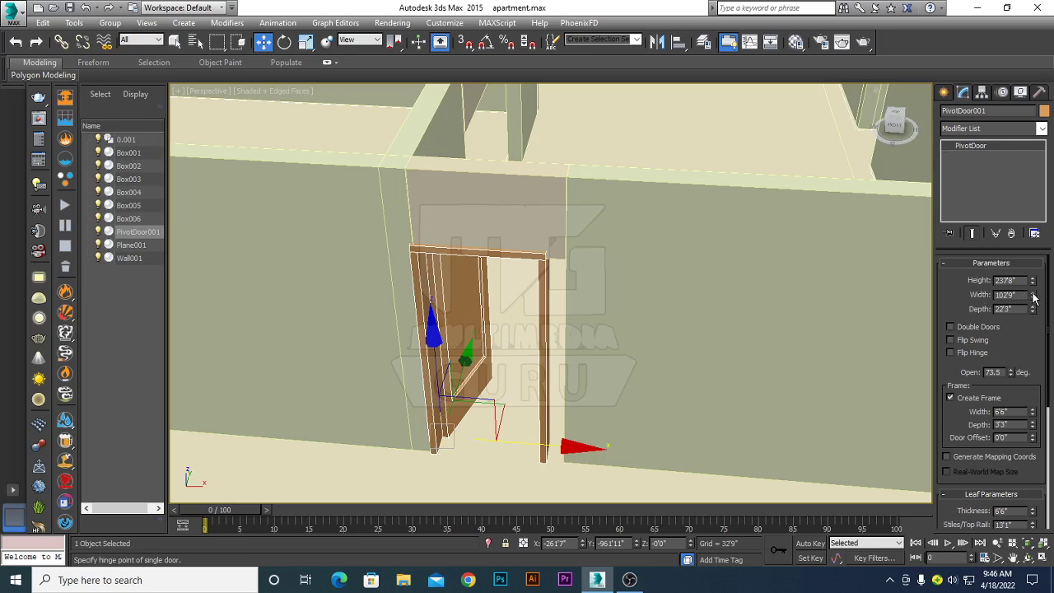
Adjust the door width and set Frame Width to 7'7", orbiting to check the door
left_click_drag(1034, 298, 1023, 281)
mouse_move(661, 303)
middle_mouse_down("alt")
mouse_move(716, 307)
mouse_move(749, 250)
middle_mouse_up("alt")
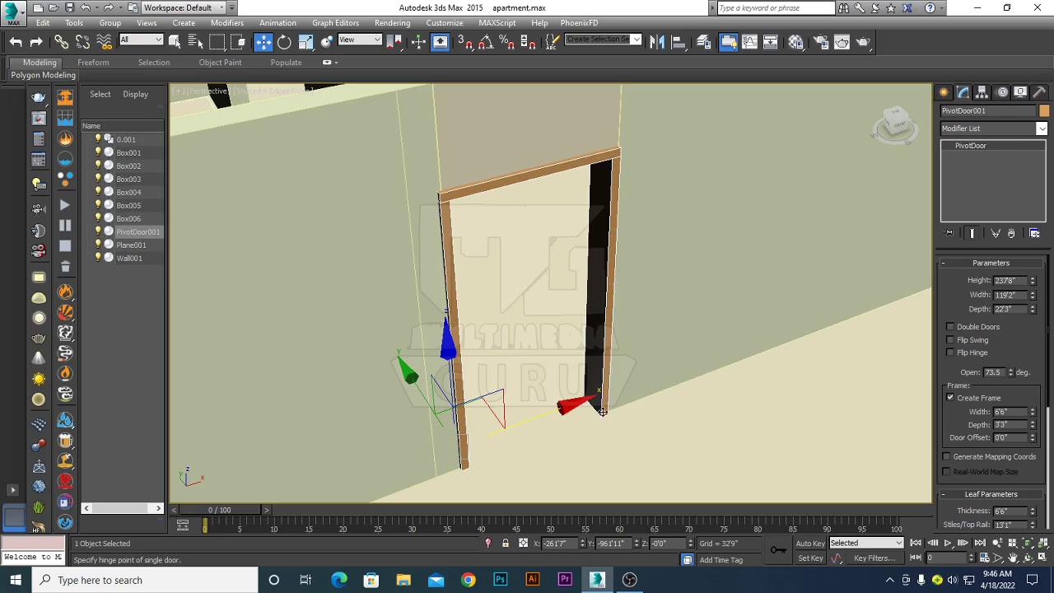
left_click_drag(1019, 352, 1015, 264)
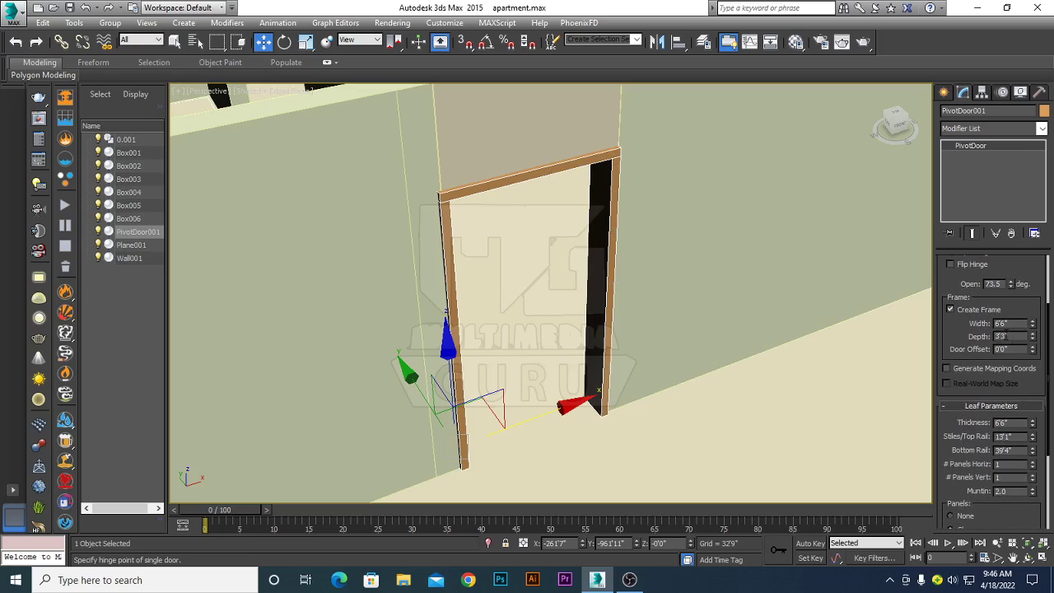
left_click_drag(974, 383, 988, 275)
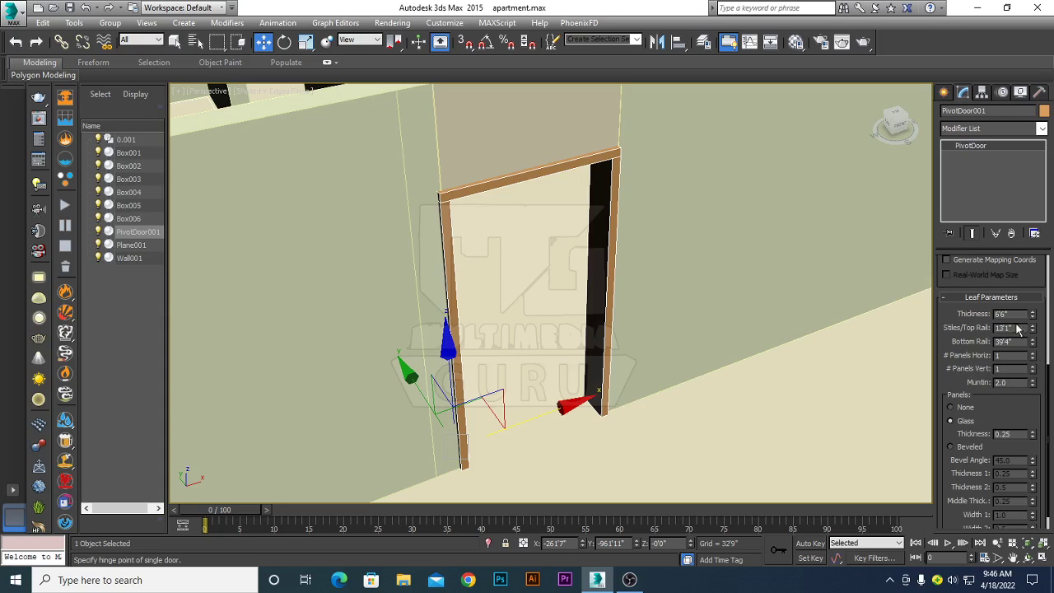
mouse_move(947, 317)
left_mouse_down()
mouse_move(953, 294)
mouse_move(955, 433)
left_mouse_up()
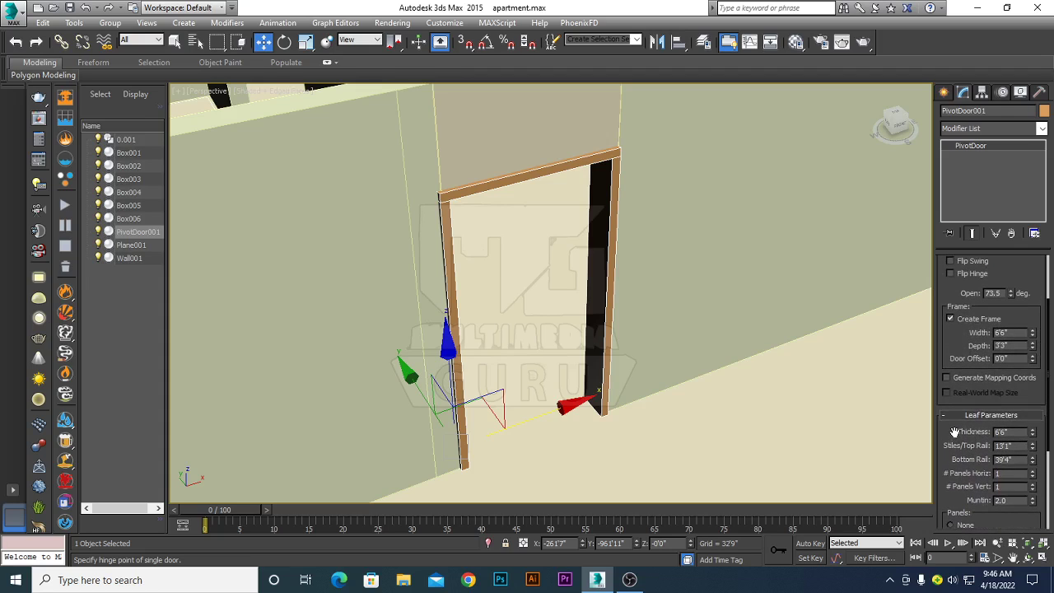
scroll(955, 432, "up", 4)
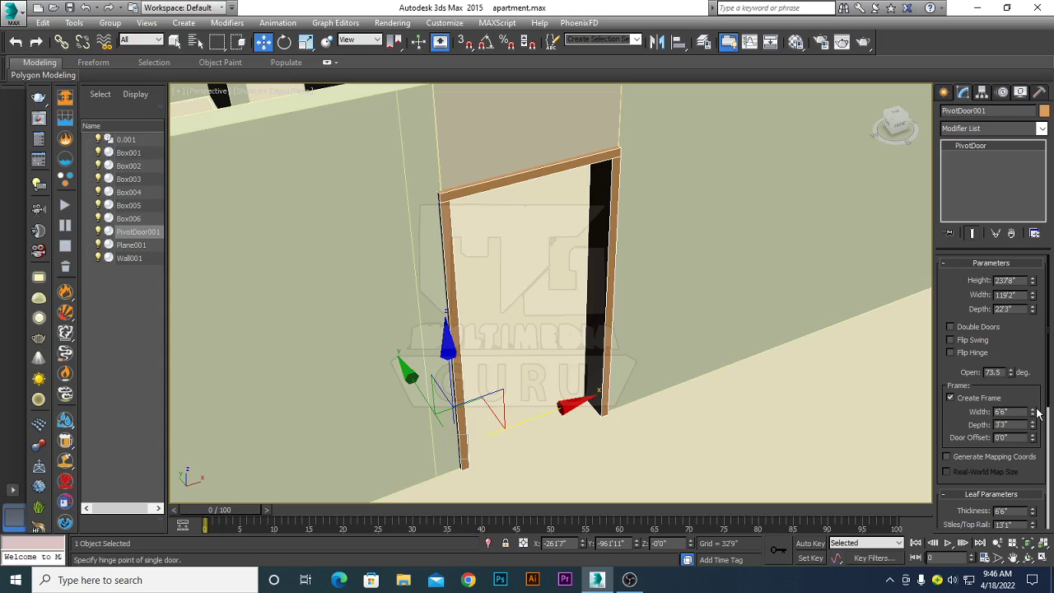
left_click_drag(1035, 413, 1040, 48)
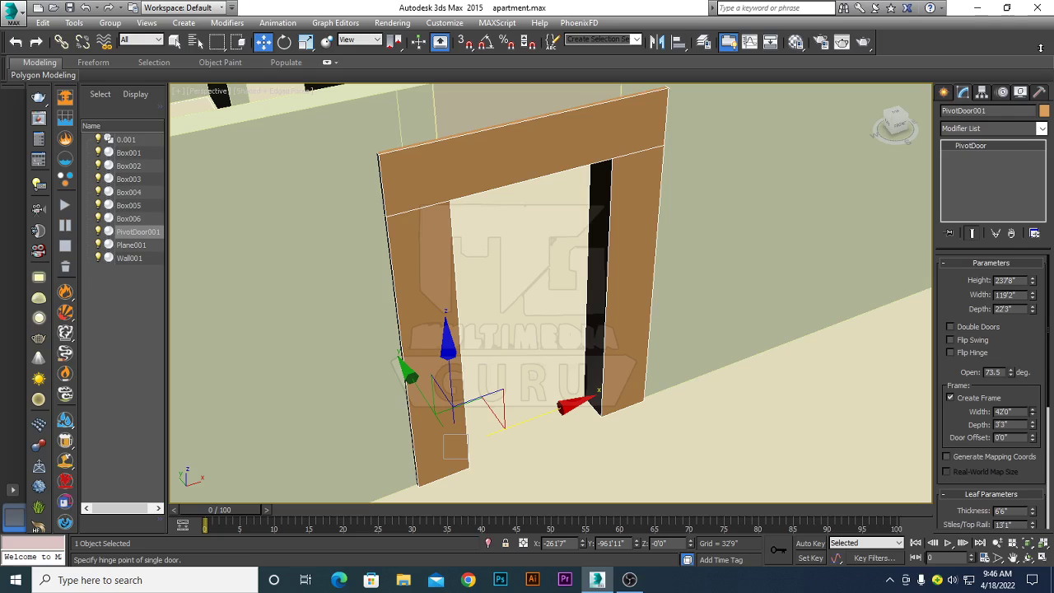
mouse_move(1040, 48)
left_mouse_down()
mouse_move(938, 427)
mouse_move(946, 395)
left_mouse_up()
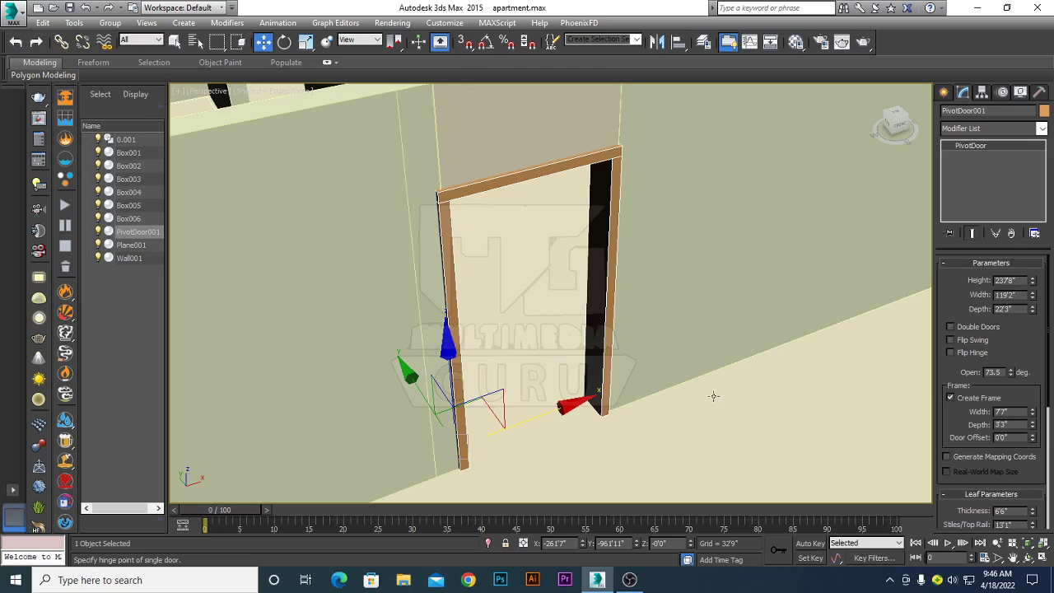
mouse_move(668, 388)
middle_mouse_down("alt")
mouse_move(828, 372)
mouse_move(670, 346)
middle_mouse_up("alt")
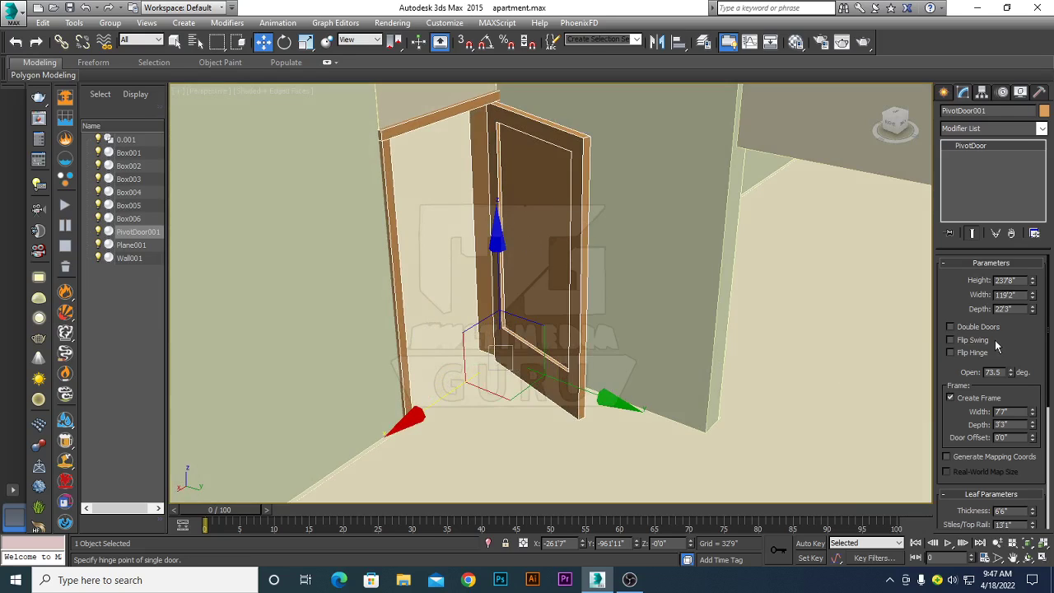
Save apartment.max, overwriting the older-version file, and scroll down to the leaf parameters
key("ctrl+s")
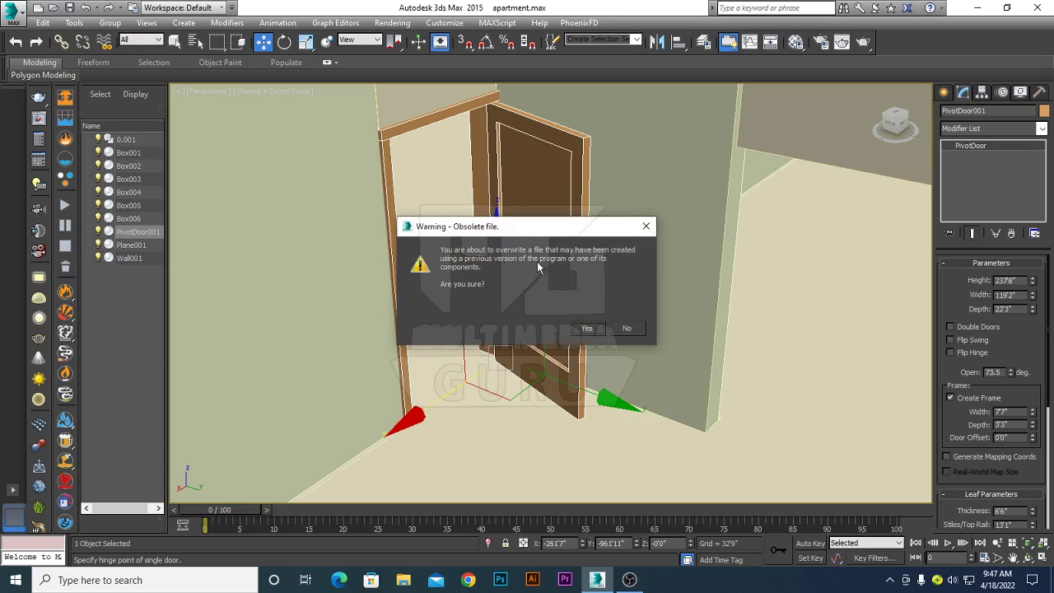
left_click(587, 329)
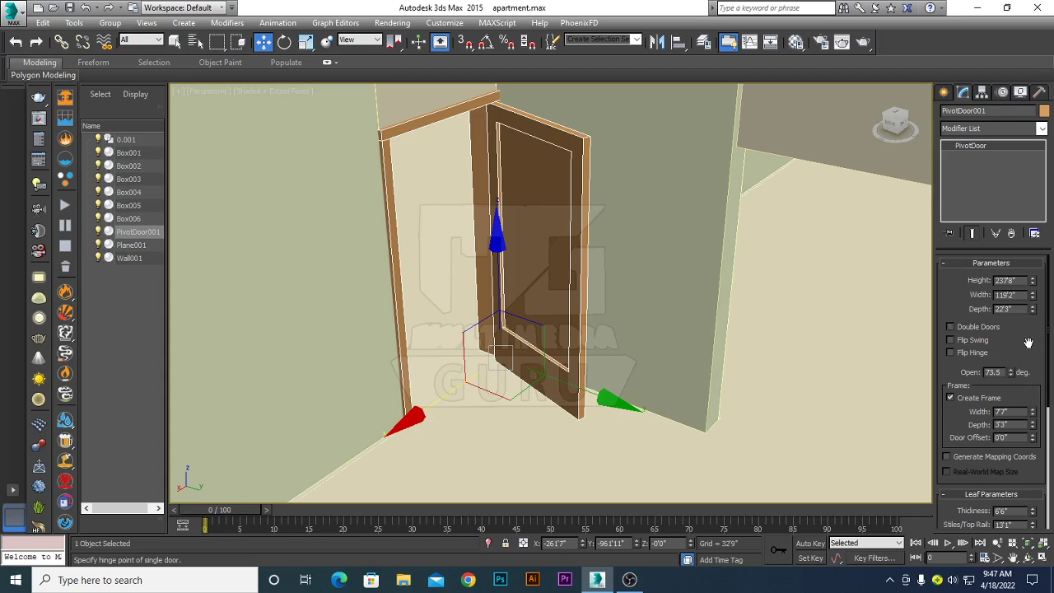
left_click_drag(1029, 347, 1041, 298)
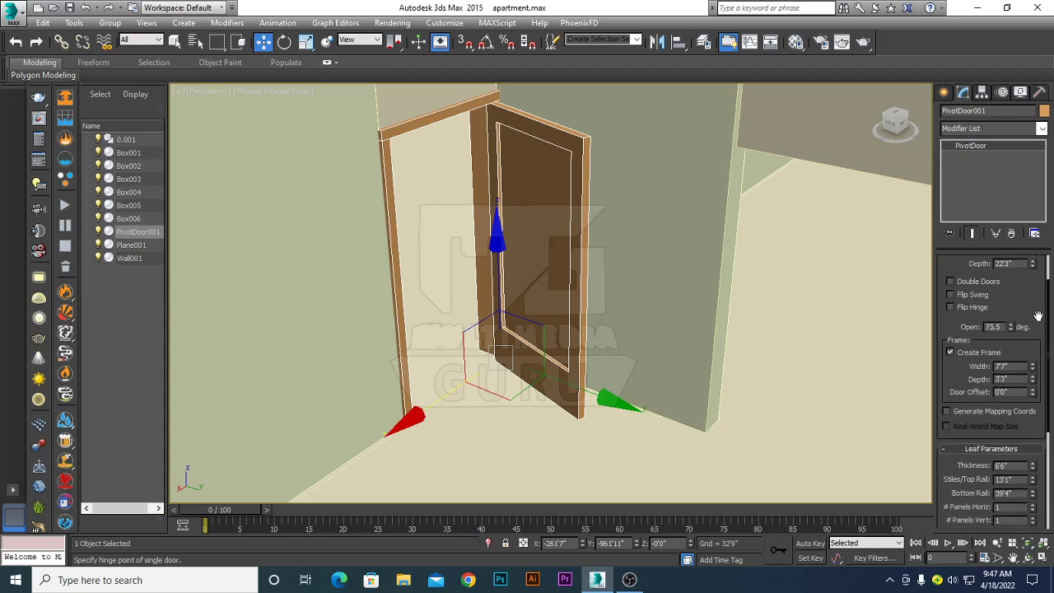
scroll(1035, 297, "down", 1)
scroll(1033, 329, "down", 1)
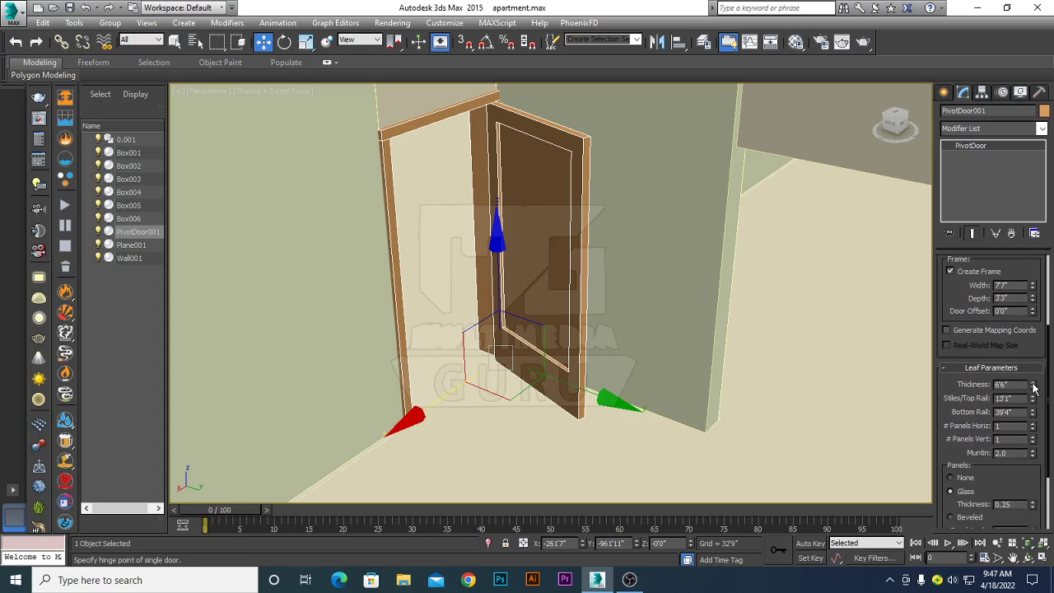
Set leaf thickness 7'10", stiles/top rail 17'10" and bottom rail 19'8"
mouse_move(1034, 388)
left_mouse_down()
mouse_move(1036, 328)
mouse_move(1023, 413)
mouse_move(1024, 375)
left_mouse_up()
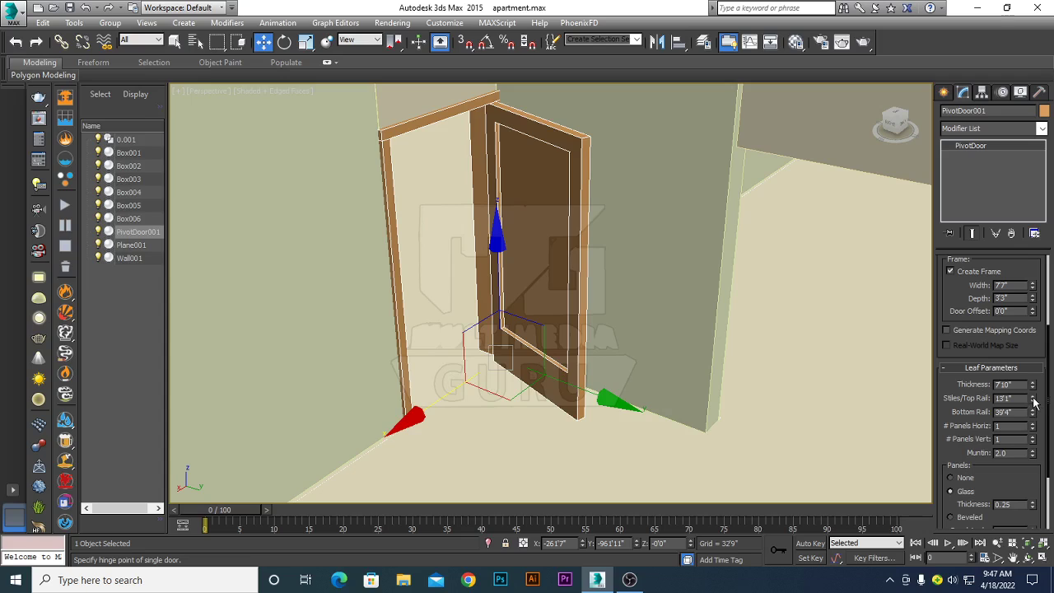
mouse_move(1034, 401)
left_mouse_down()
mouse_move(1037, 254)
mouse_move(1038, 363)
mouse_move(1025, 255)
left_mouse_up()
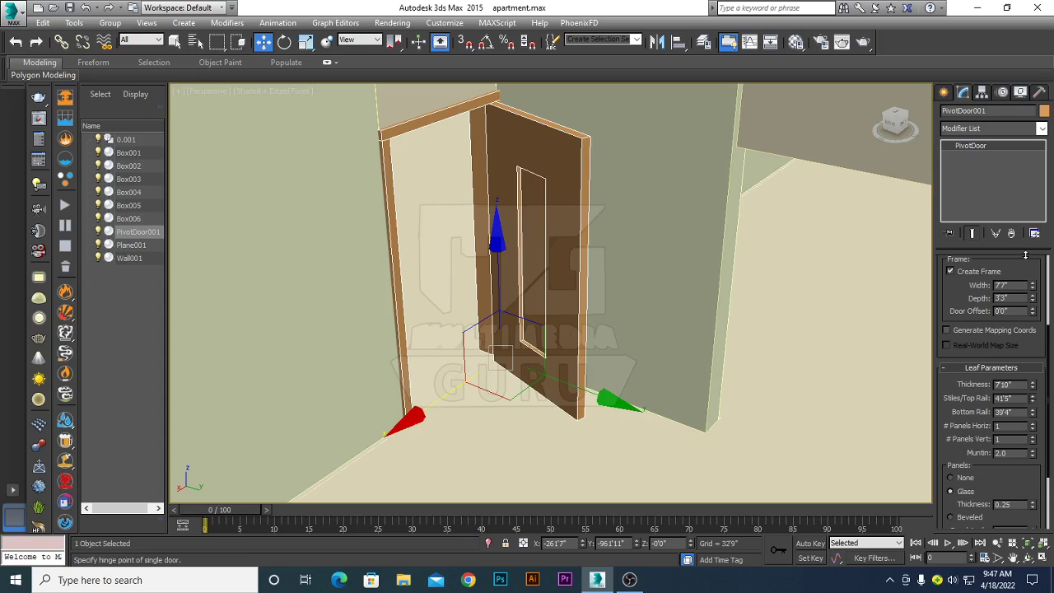
mouse_move(1025, 259)
left_mouse_down()
mouse_move(1024, 285)
mouse_move(1021, 218)
mouse_move(1041, 433)
mouse_move(1040, 373)
left_mouse_up()
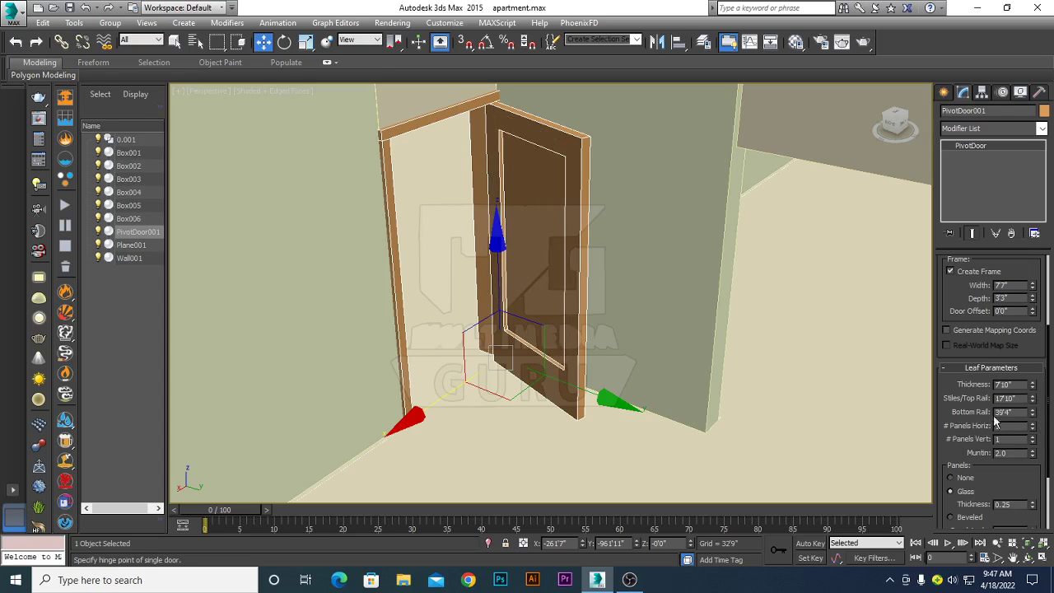
left_click(1033, 408)
left_click_drag(1035, 411, 1036, 280)
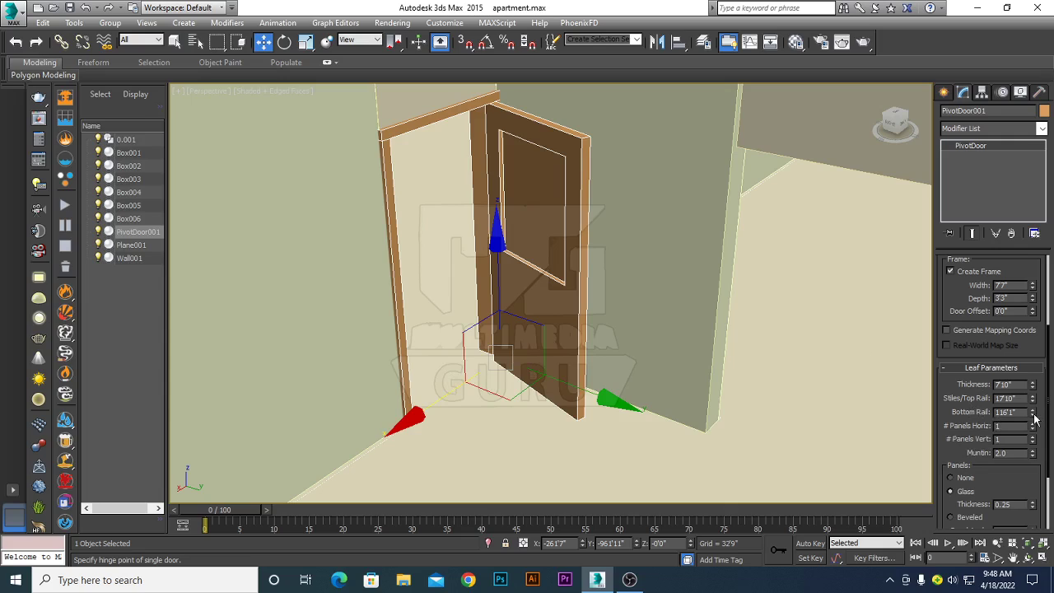
left_click_drag(1034, 414, 1028, 466)
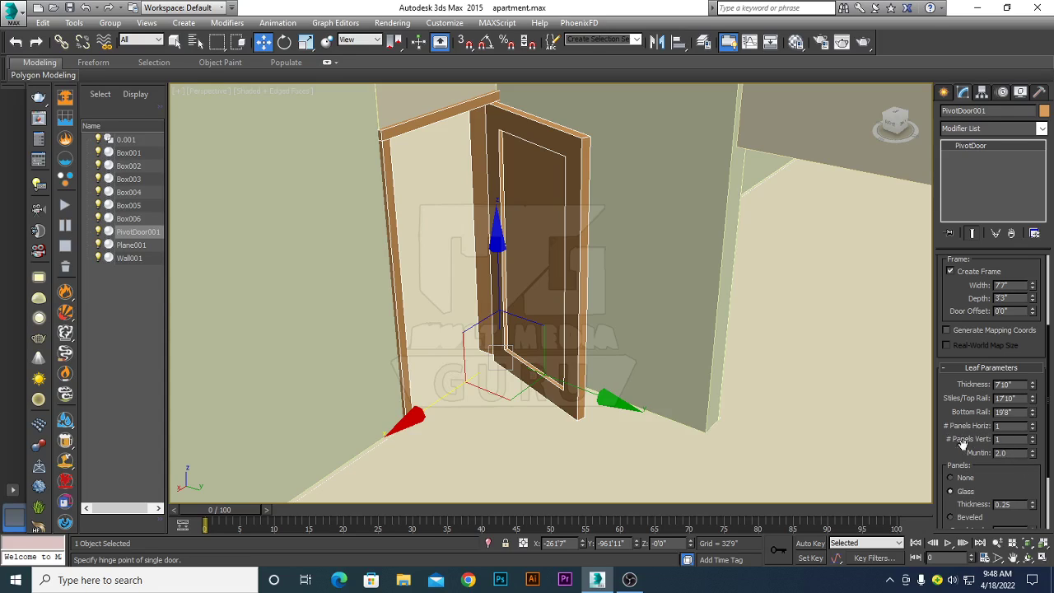
Divide the door leaf into 3 horizontal by 4 vertical glass panels
left_click(1032, 425)
left_click(1032, 424)
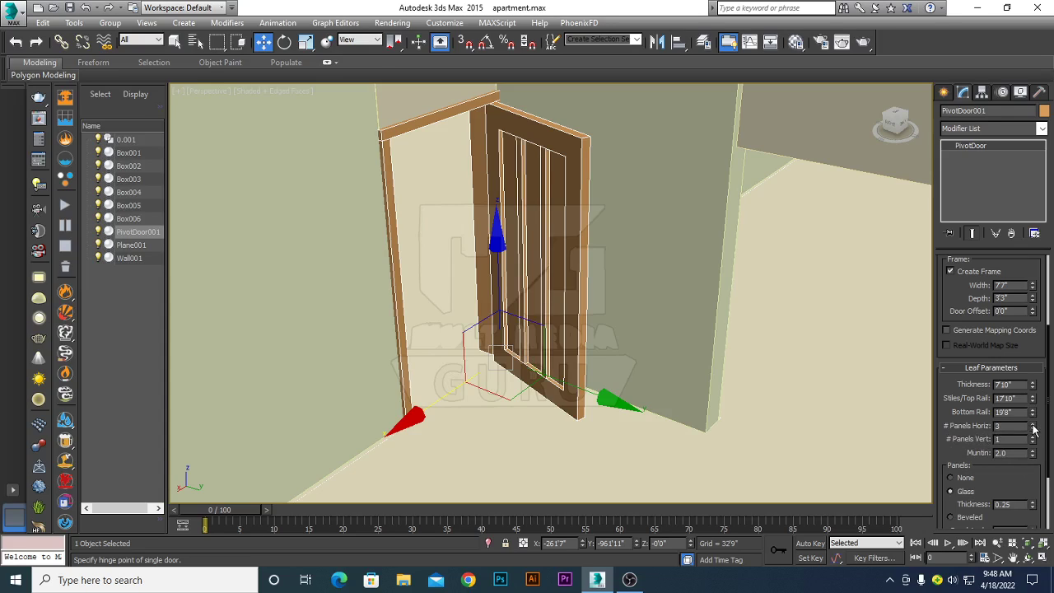
left_click(1032, 439)
left_click(1033, 438)
left_click(1032, 439)
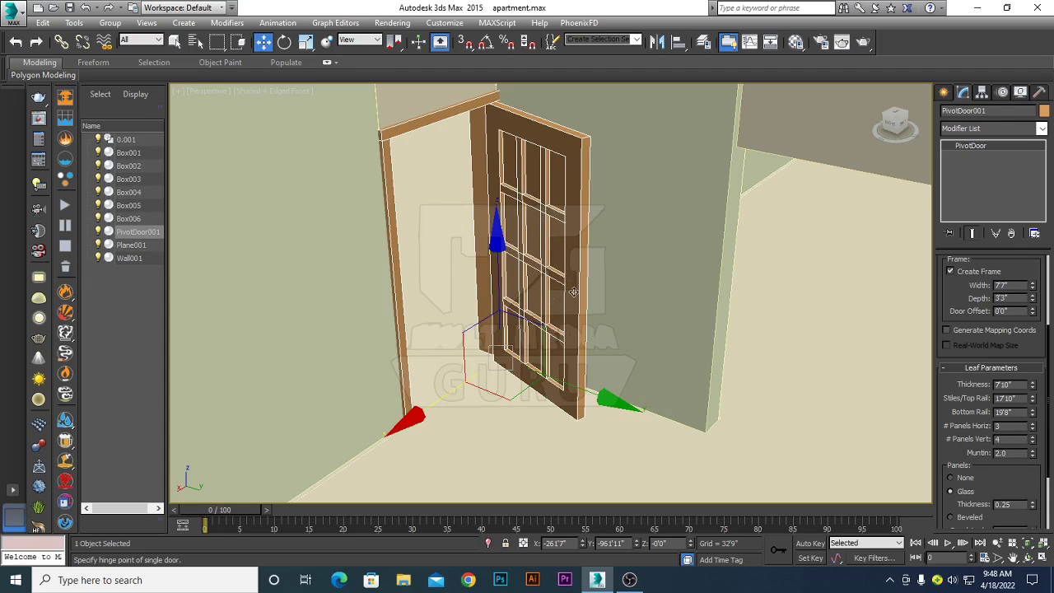
mouse_move(479, 360)
middle_mouse_down("alt")
mouse_move(525, 386)
mouse_move(514, 380)
middle_mouse_up("alt")
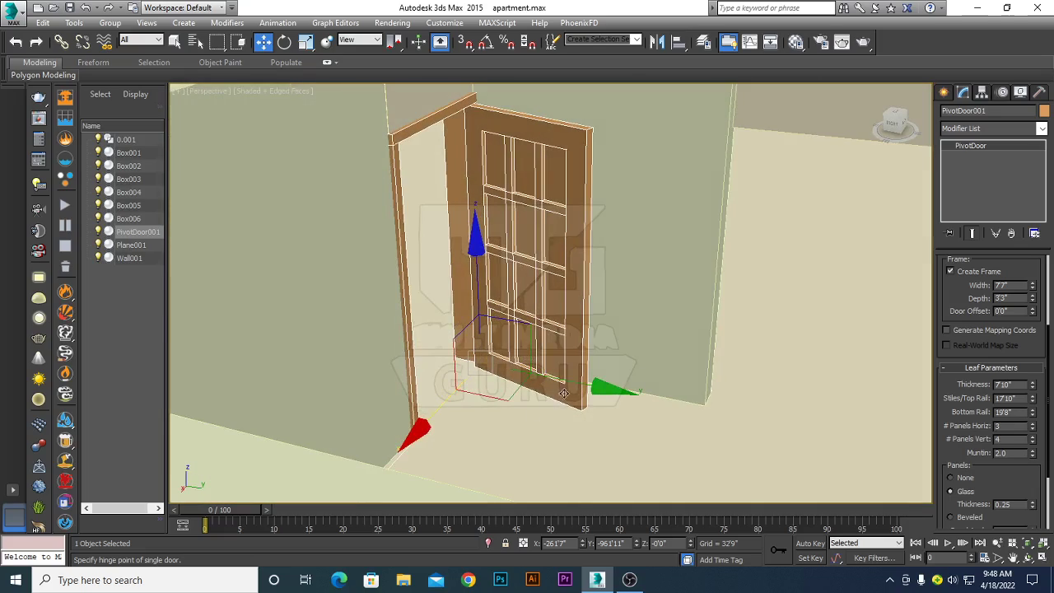
Shift-drag a Copy of the paneled door toward another doorway
middle_click_drag(563, 394, 524, 400, "alt")
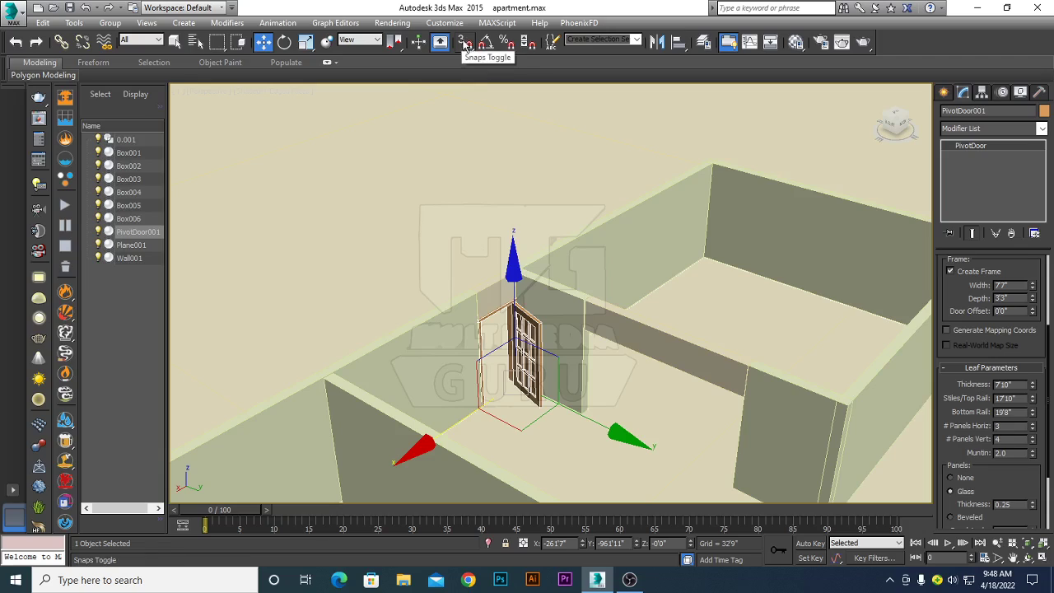
mouse_move(560, 435)
middle_mouse_down("alt")
mouse_move(708, 451)
mouse_move(694, 452)
mouse_move(690, 478)
middle_mouse_up("alt")
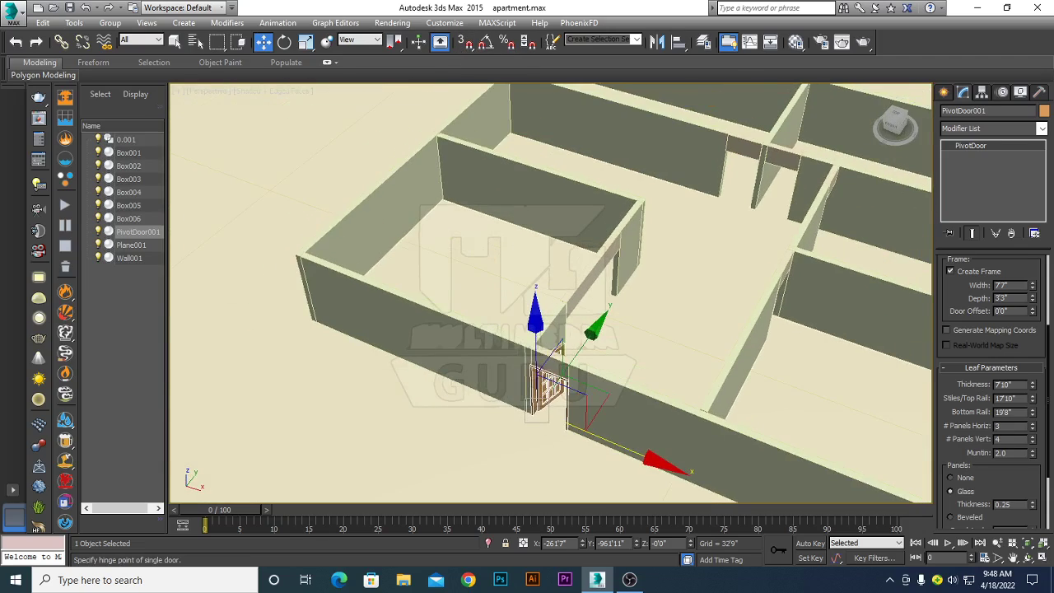
left_click_drag(589, 336, 784, 131, "shift")
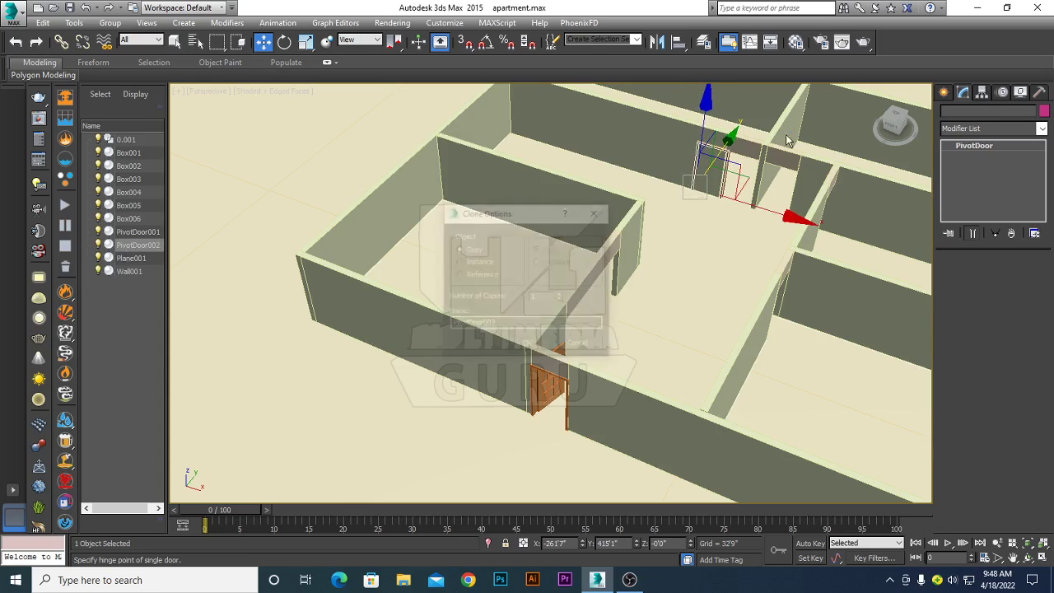
left_click(528, 345)
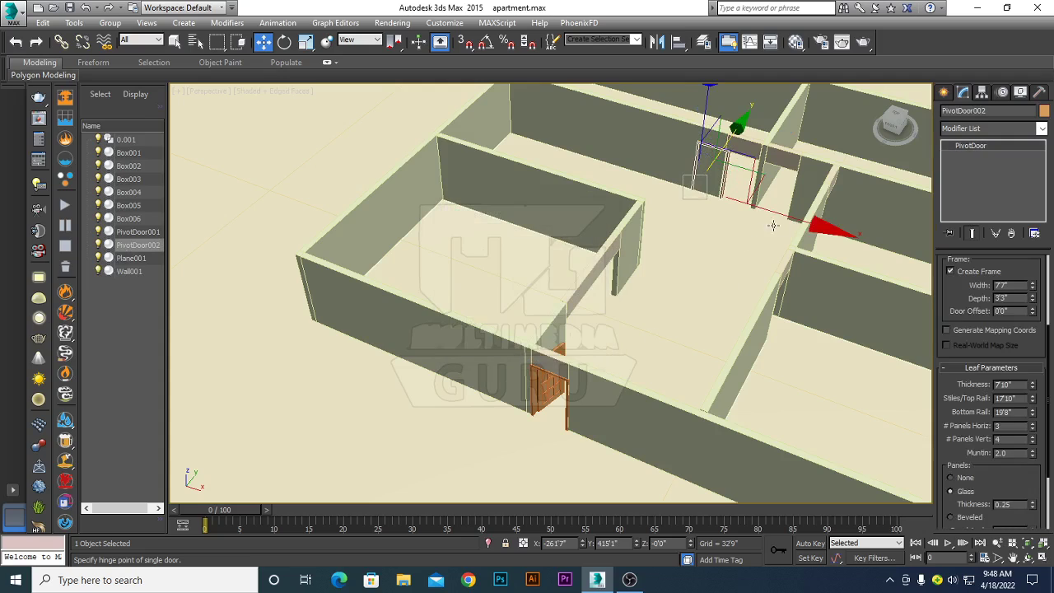
Slide PivotDoor002 into the other wall opening and orbit to check its panels
left_click_drag(797, 217, 819, 222)
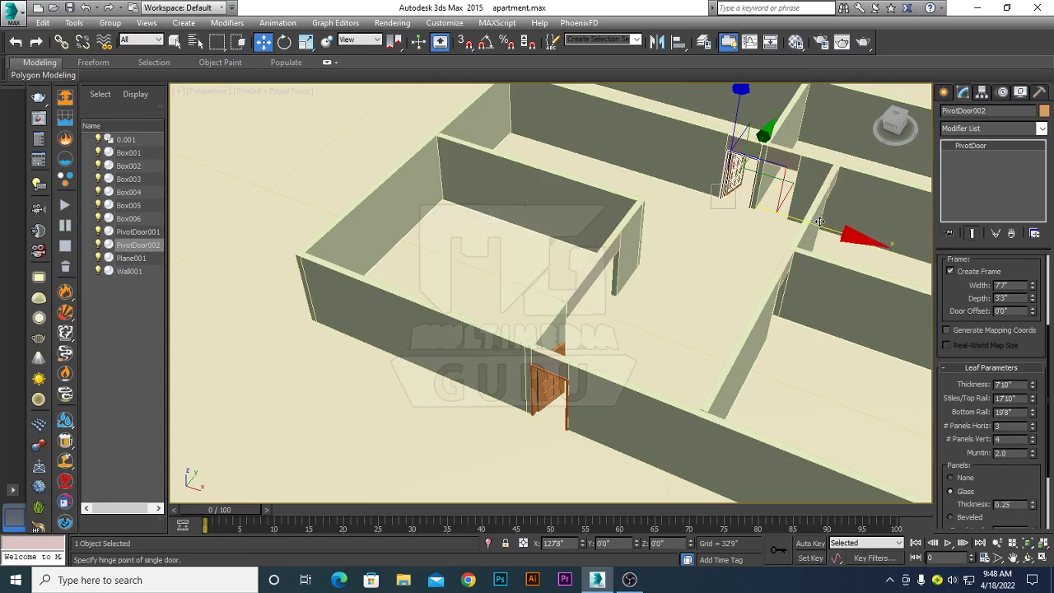
key("z")
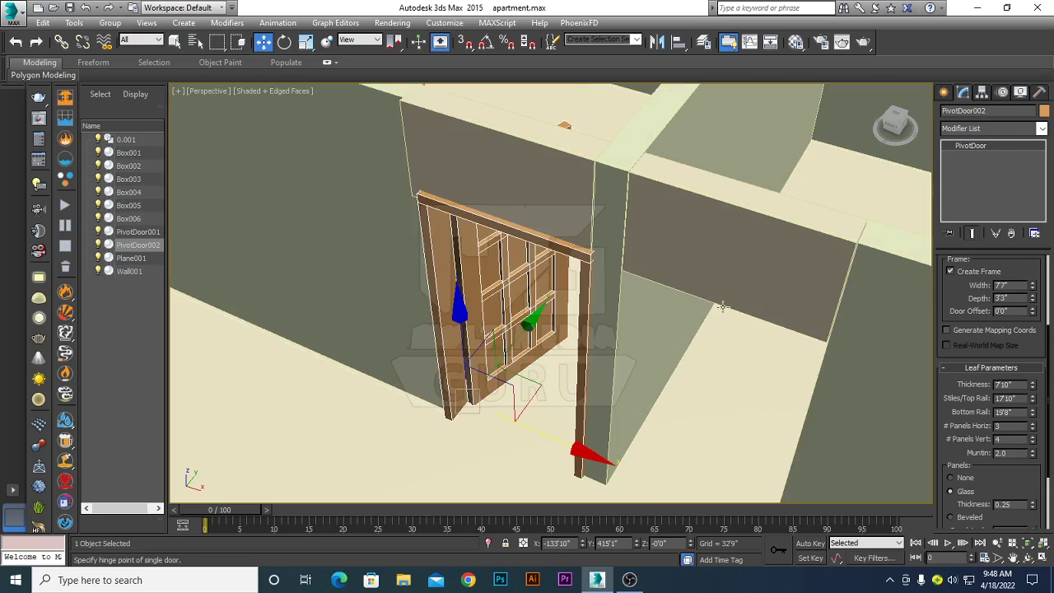
middle_click_drag(569, 409, 610, 393, "alt")
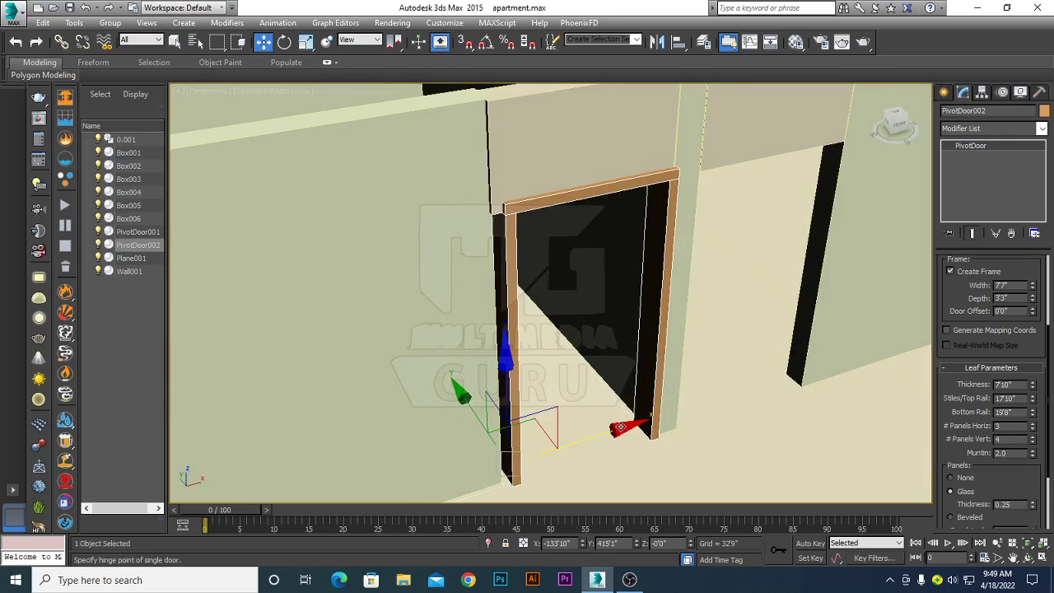
left_click_drag(619, 427, 613, 435)
mouse_move(687, 357)
middle_mouse_down("alt")
mouse_move(607, 363)
mouse_move(579, 319)
middle_mouse_up("alt")
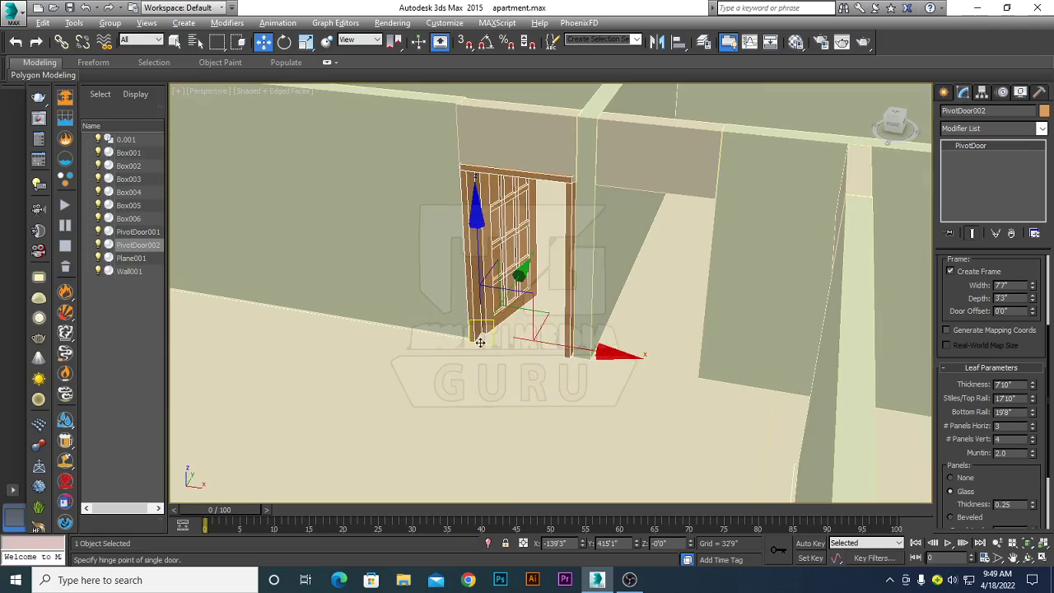
mouse_move(503, 366)
middle_mouse_down("alt")
mouse_move(534, 405)
mouse_move(710, 396)
middle_mouse_up("alt")
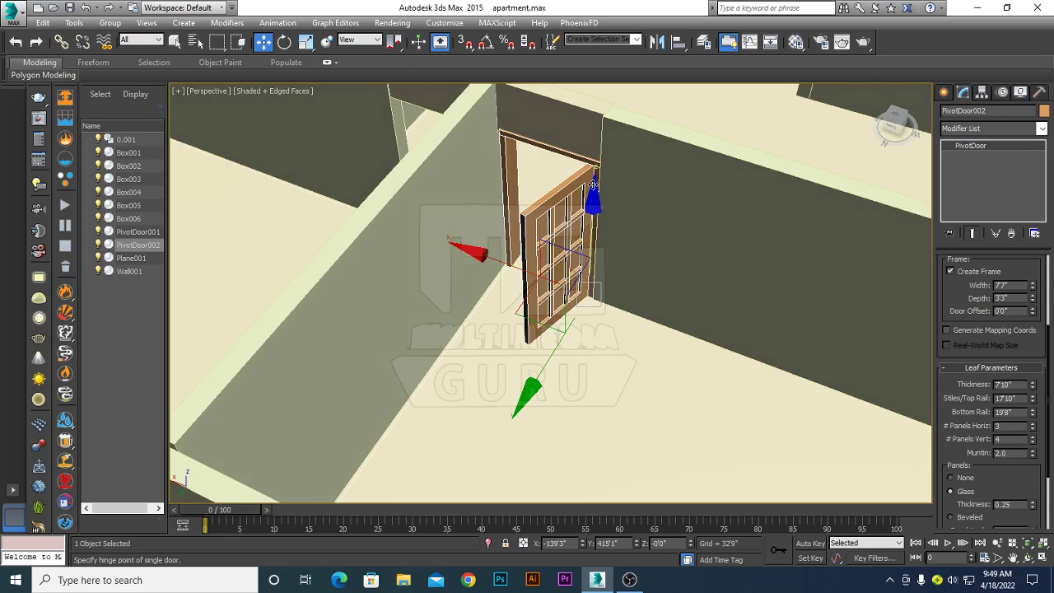
middle_click_drag(614, 335, 570, 358, "alt")
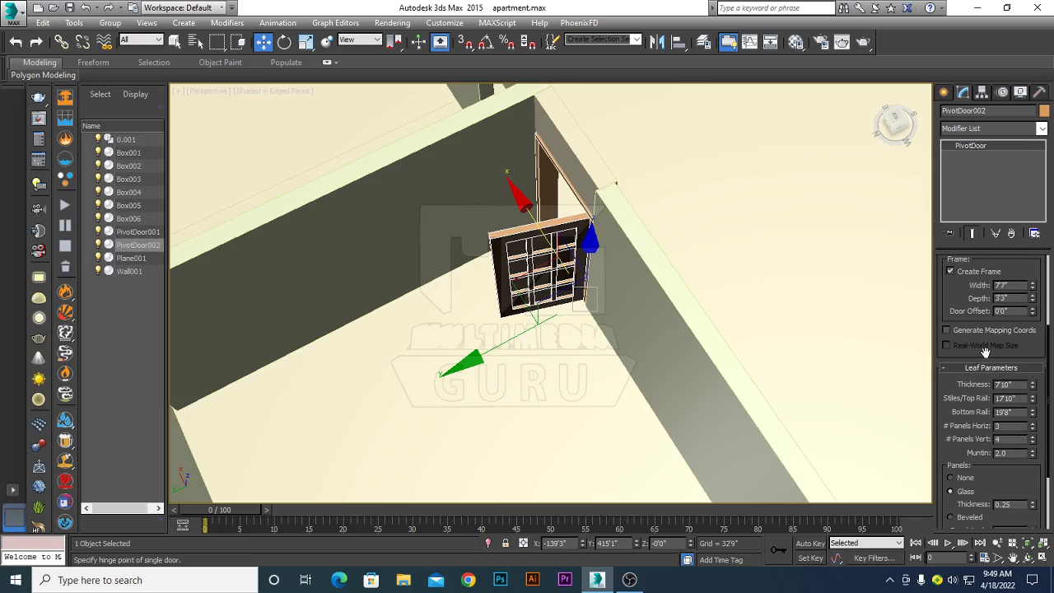
Try Flip Hinge and Flip Swing on PivotDoor002, leaving Flip Swing unchecked
scroll(986, 354, "up", 2)
left_click_drag(986, 394, 989, 481)
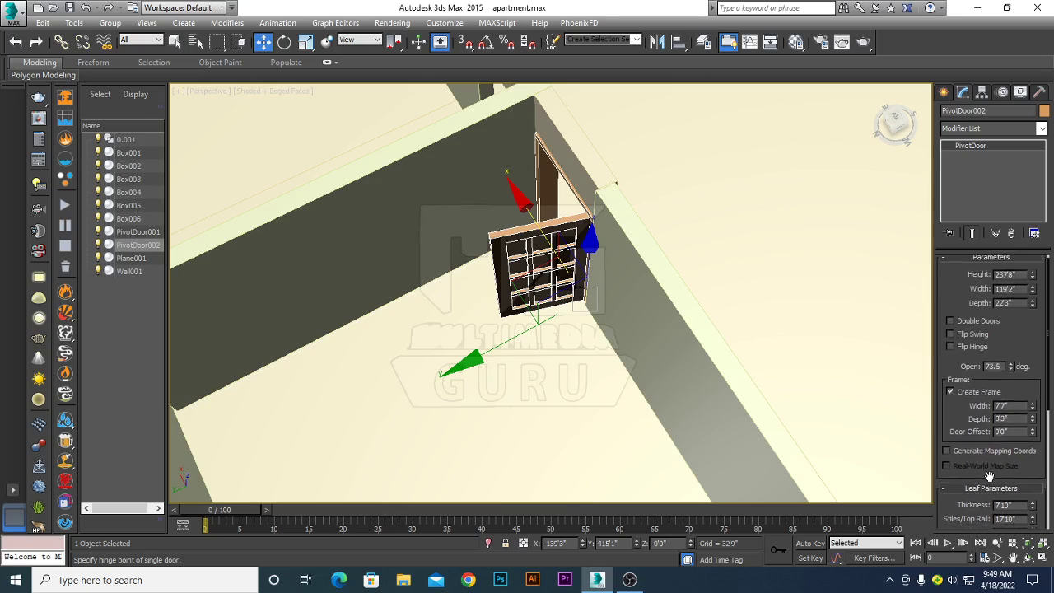
left_click(951, 353)
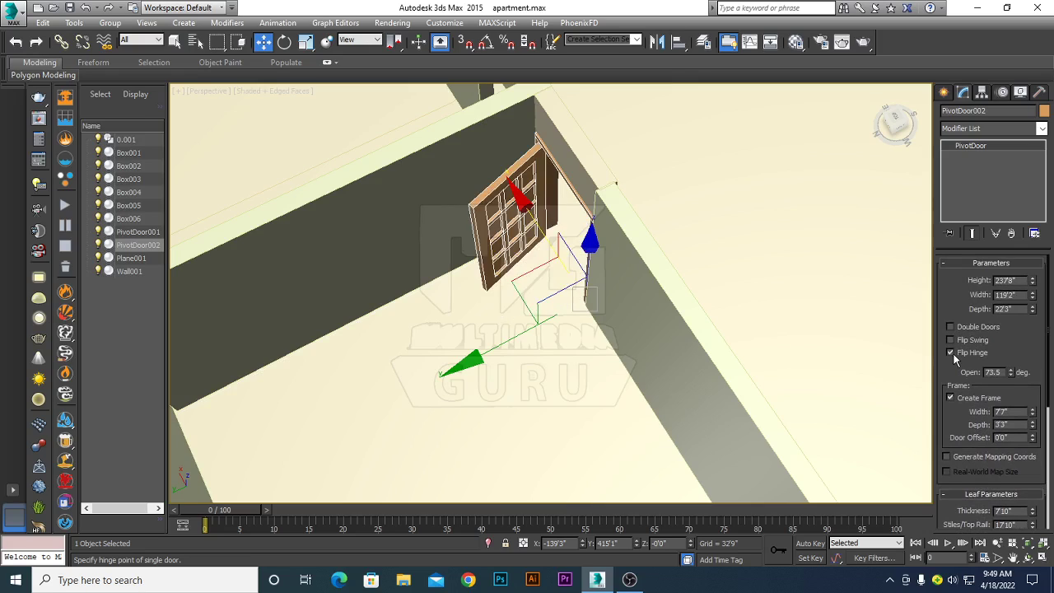
left_click(951, 353)
left_click(951, 352)
left_click(951, 352)
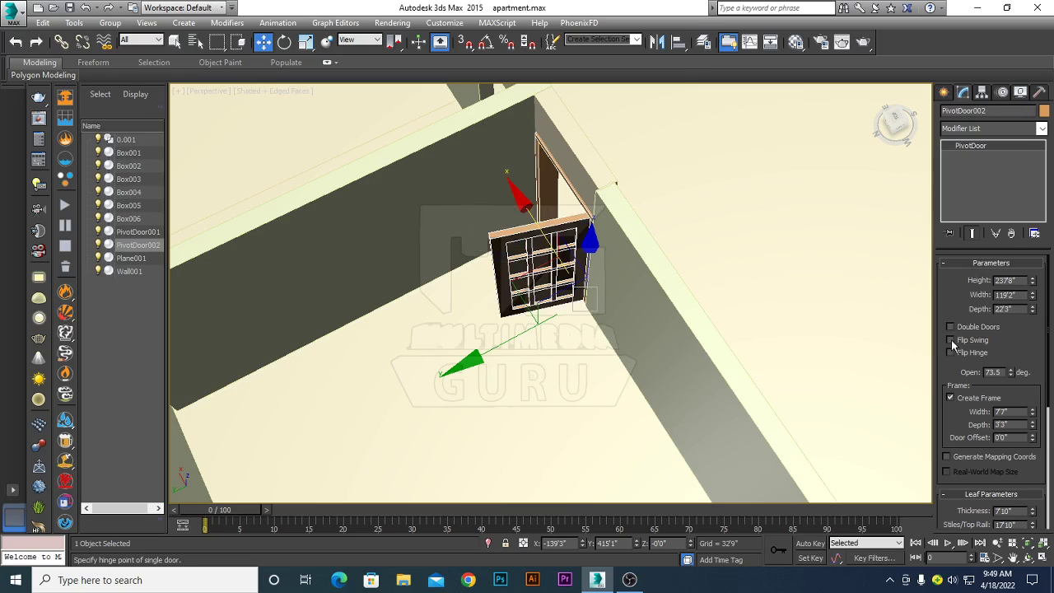
left_click(951, 340)
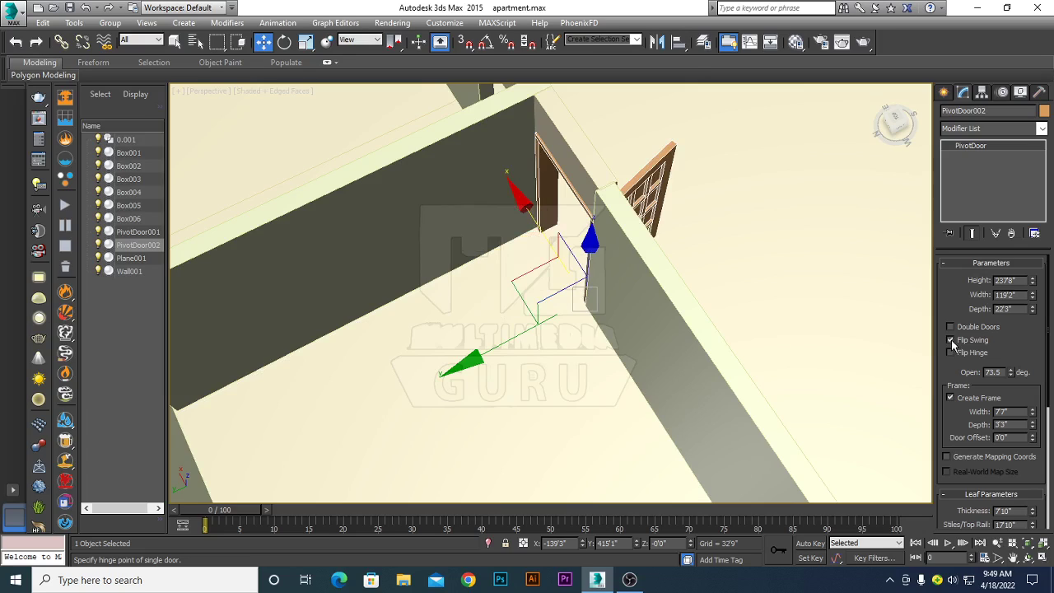
left_click(951, 339)
Check Flip Hinge, keep it a single door, and set Open to 94 degrees
left_click(951, 353)
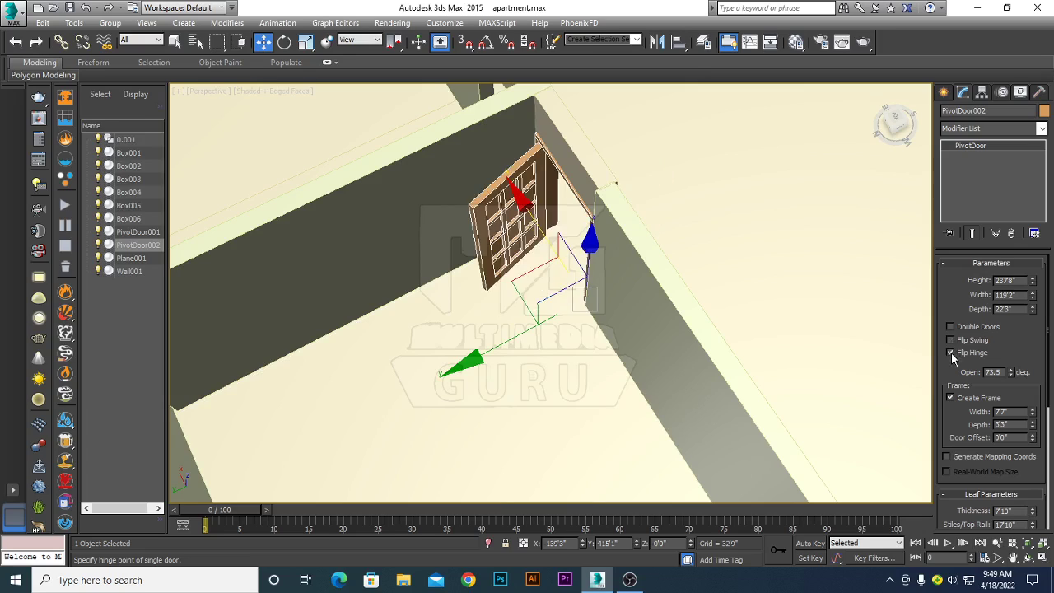
left_click(951, 327)
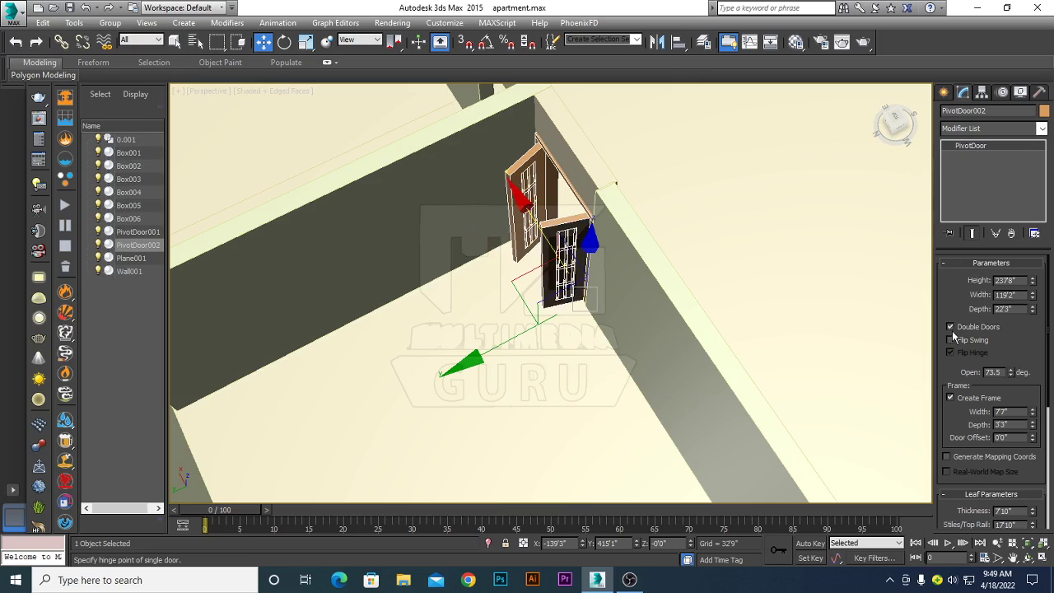
left_click(951, 327)
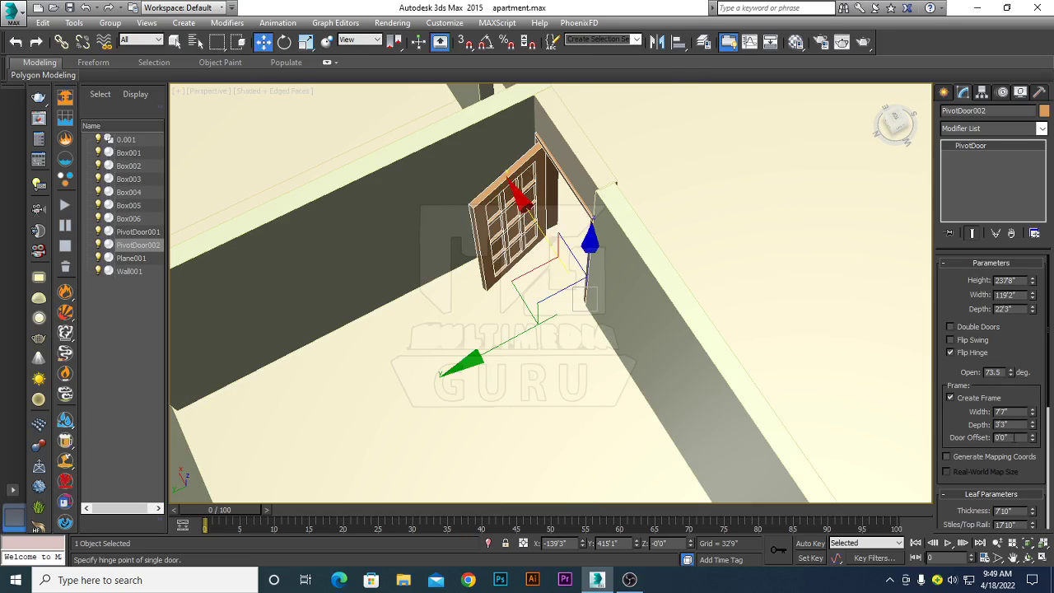
left_click_drag(1011, 372, 991, 340)
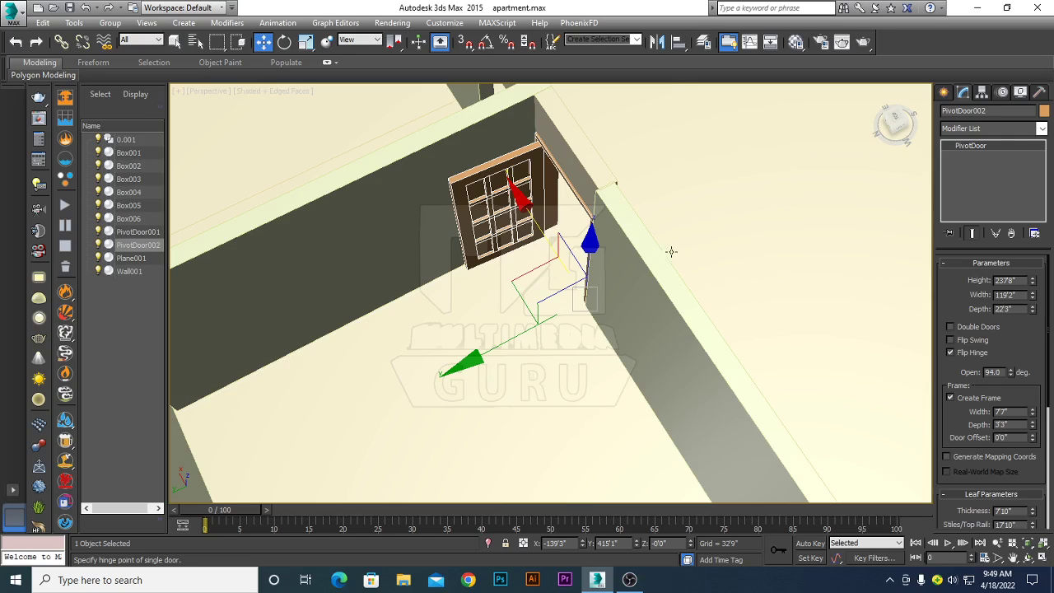
mouse_move(465, 383)
middle_mouse_down("alt")
mouse_move(437, 331)
mouse_move(505, 362)
mouse_move(708, 332)
mouse_move(763, 345)
middle_mouse_up("alt")
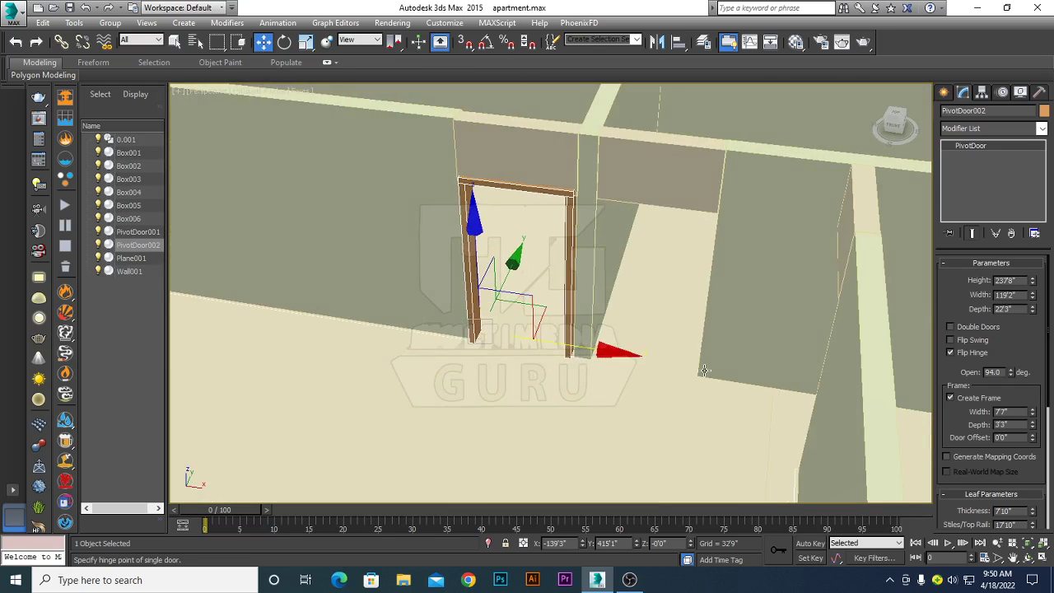
Copy the door into the right-hand opening as PivotDoor003, hinge unflipped, opened 92.5°
left_click_drag(604, 352, 723, 368, "shift")
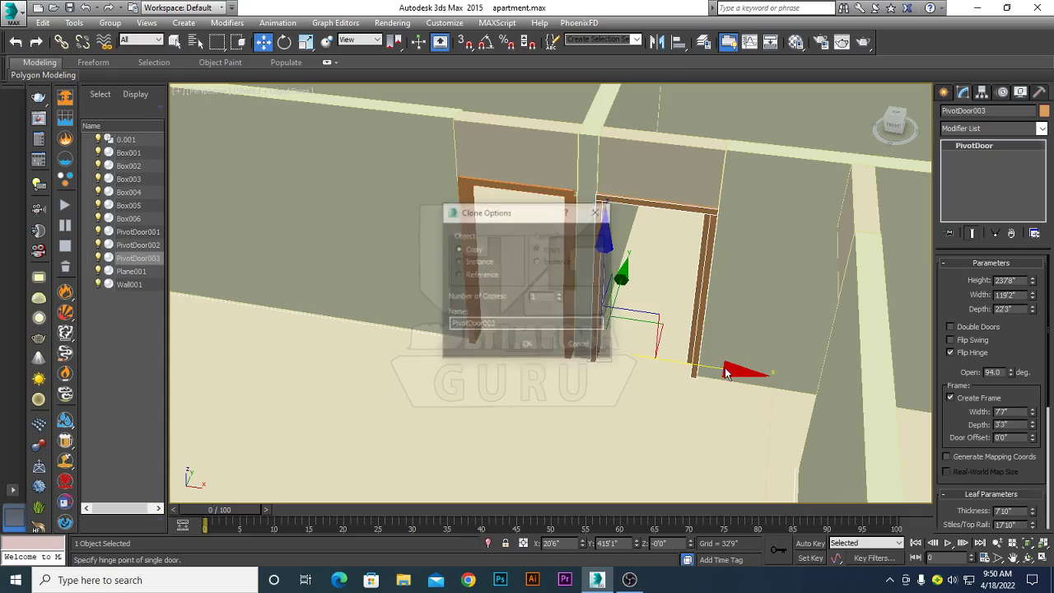
left_click(528, 345)
mouse_move(531, 349)
middle_mouse_down("alt")
mouse_move(551, 371)
mouse_move(514, 372)
middle_mouse_up("alt")
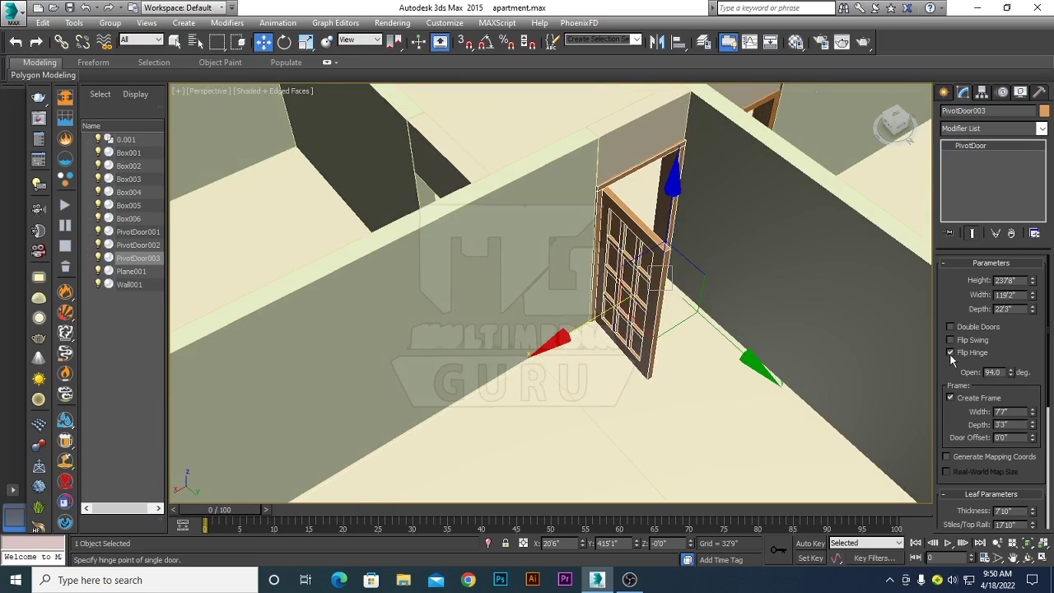
left_click(950, 352)
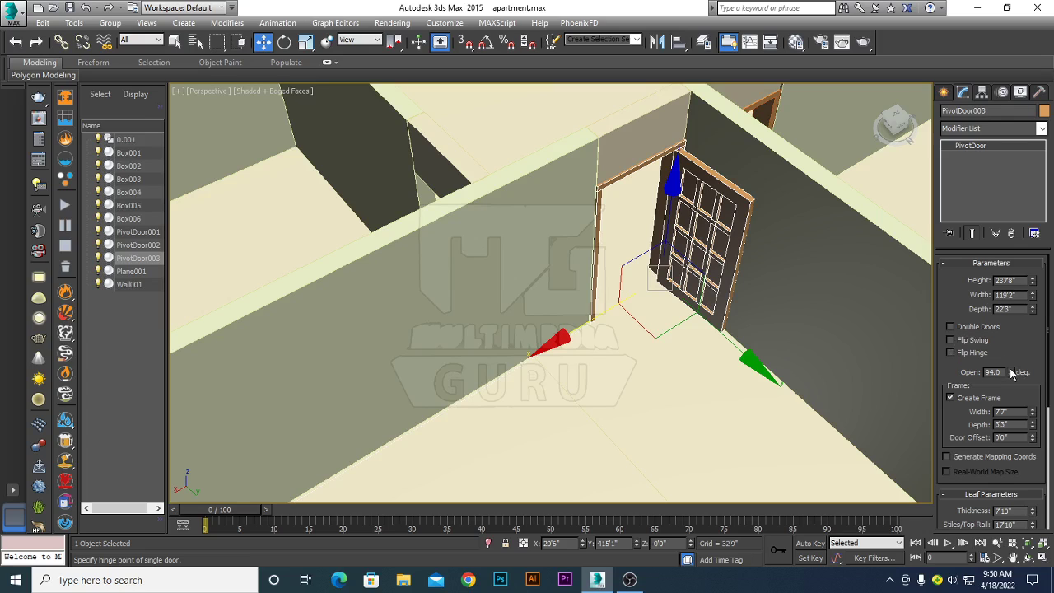
left_click_drag(1011, 372, 1010, 371)
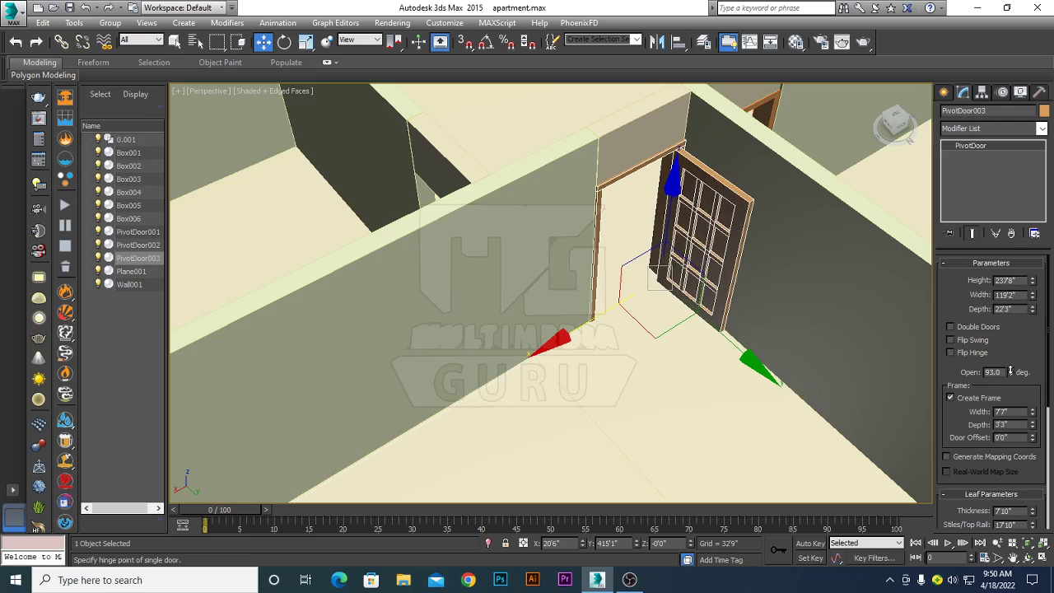
left_click_drag(1010, 372, 1010, 373)
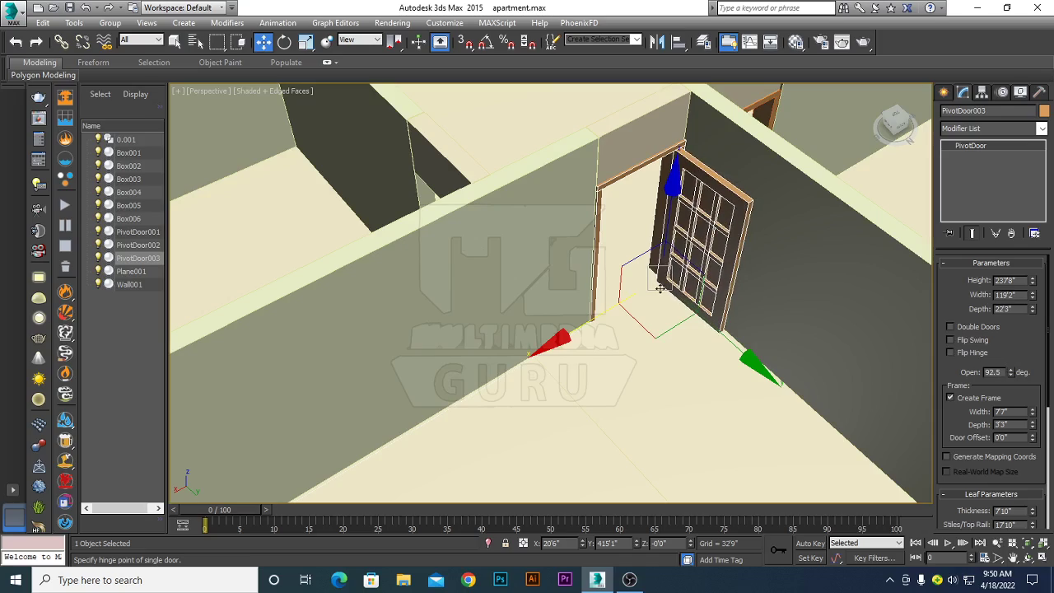
mouse_move(660, 288)
middle_mouse_down("alt")
mouse_move(631, 352)
mouse_move(660, 355)
mouse_move(650, 353)
middle_mouse_up("alt")
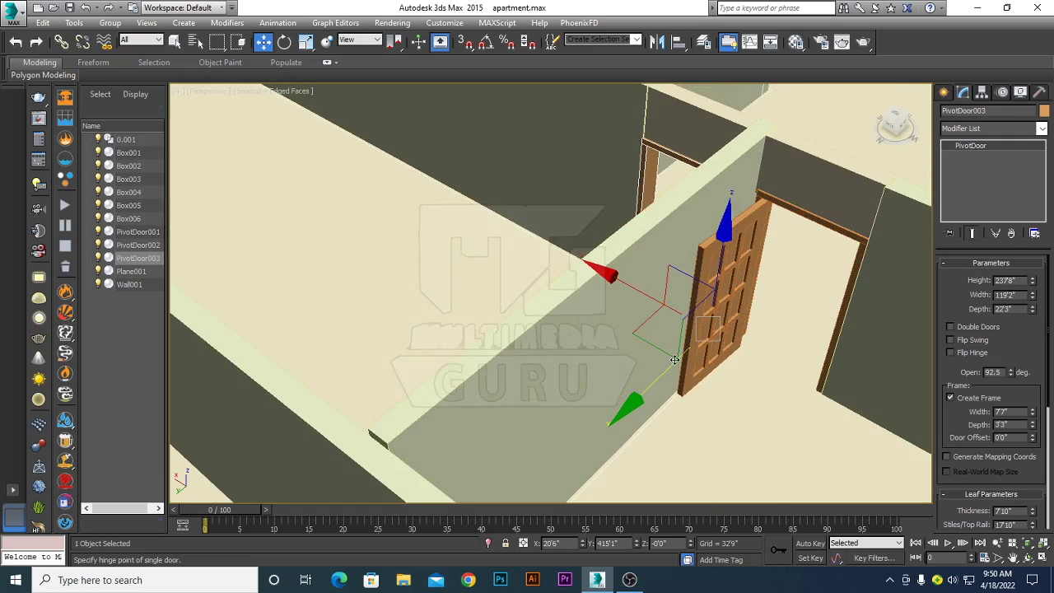
middle_click_drag(643, 353, 698, 349, "alt")
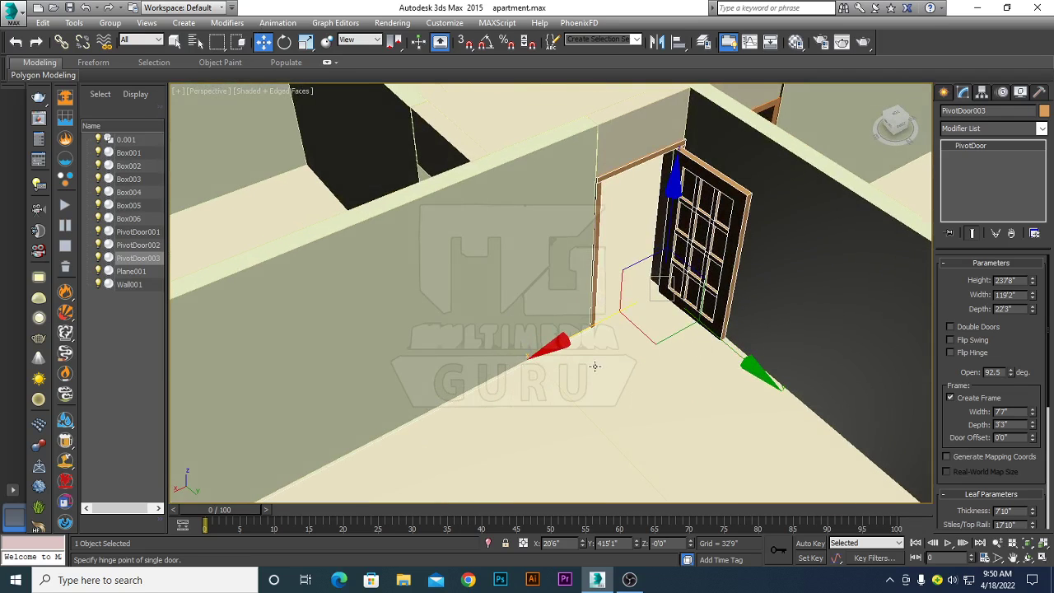
Zoom and orbit out to survey the walls and the three placed doors
scroll(597, 355, "down", 3)
middle_click_drag(654, 357, 692, 329, "alt")
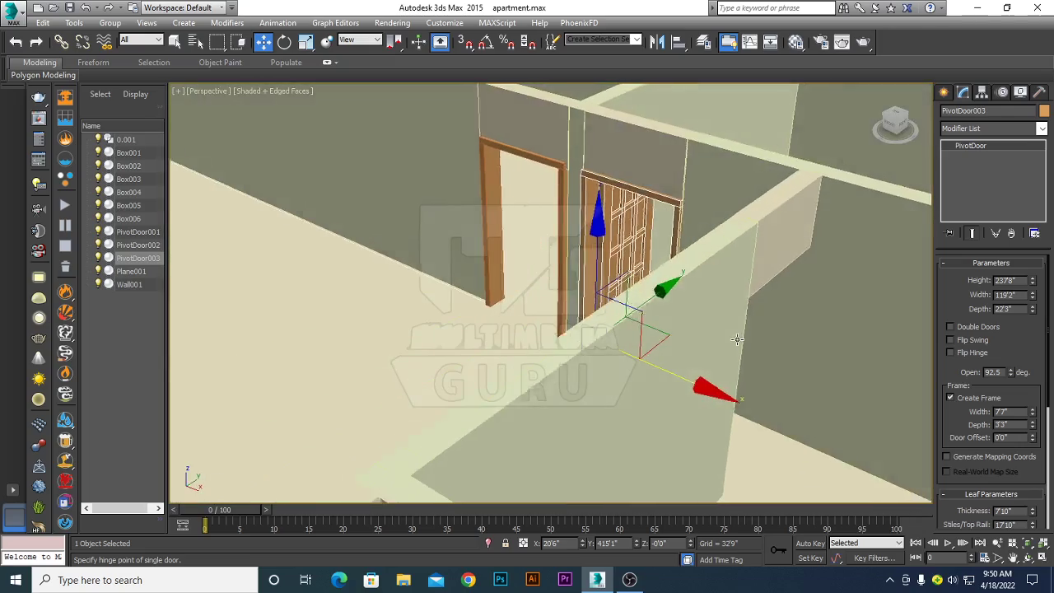
scroll(706, 309, "down", 2)
scroll(707, 392, "down", 3)
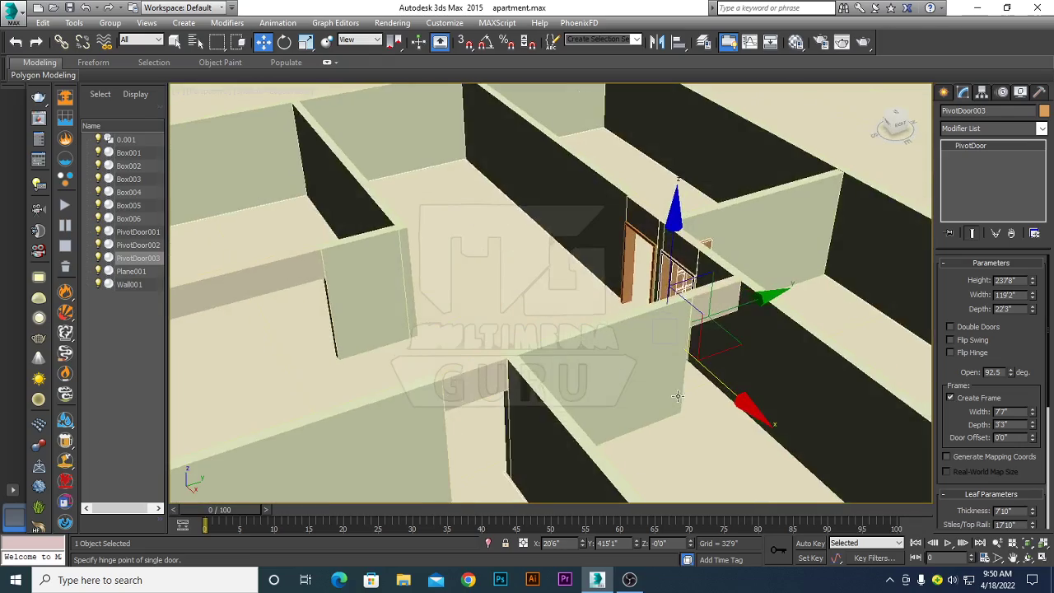
scroll(695, 412, "down", 3)
scroll(699, 442, "up", 2)
middle_click_drag(699, 442, 798, 442, "alt")
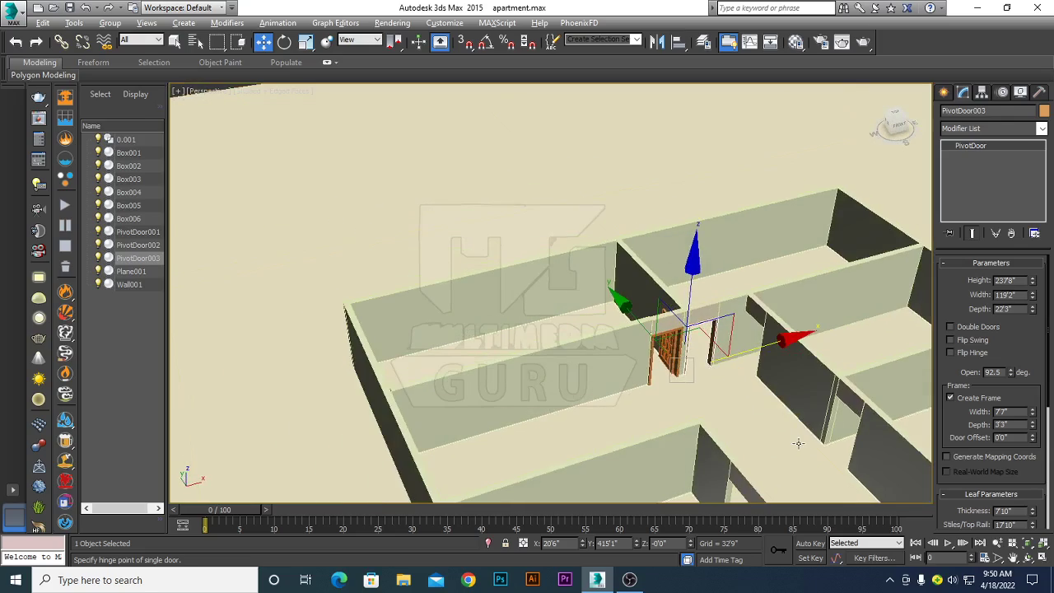
scroll(798, 443, "up", 2)
scroll(637, 357, "up", 2)
scroll(626, 370, "up", 2)
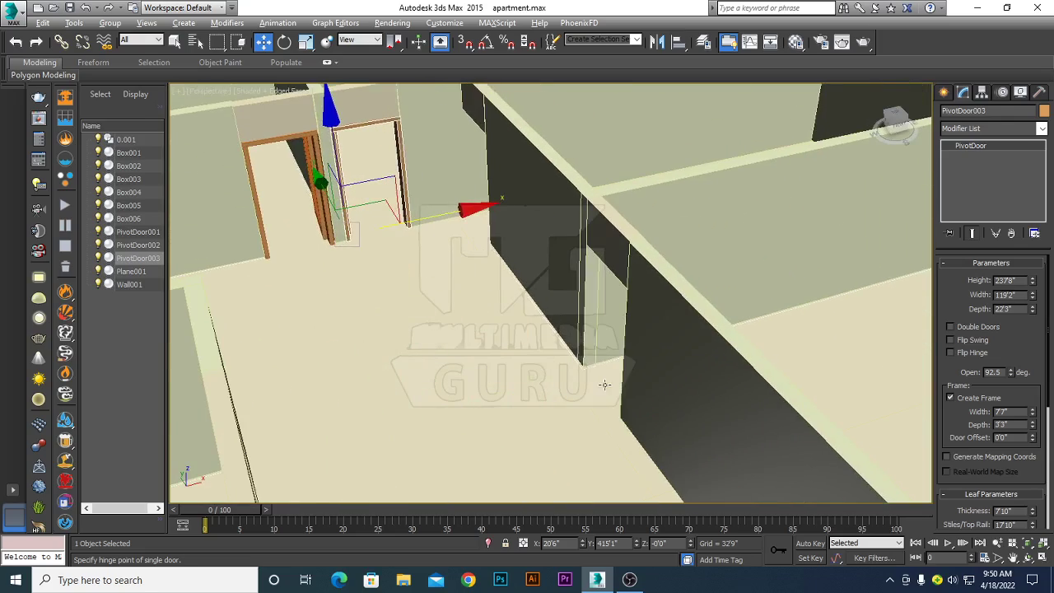
scroll(675, 393, "up", 2)
Bring the view over the next wall gap and return to the Doors creation tools
middle_click_drag(675, 392, 609, 462, "alt")
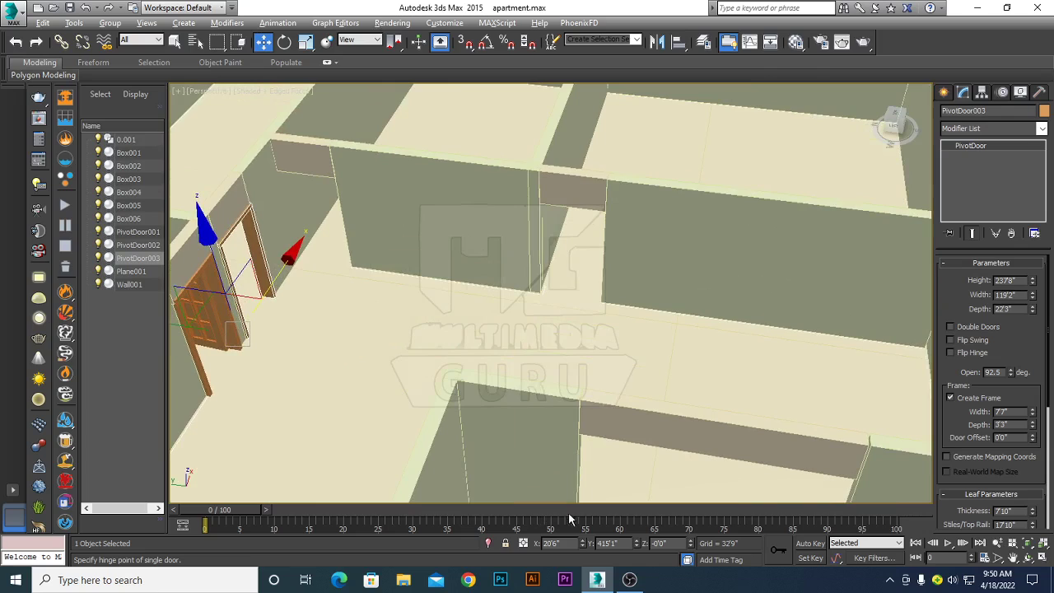
middle_click_drag(566, 364, 612, 365, "alt")
scroll(612, 364, "up", 3)
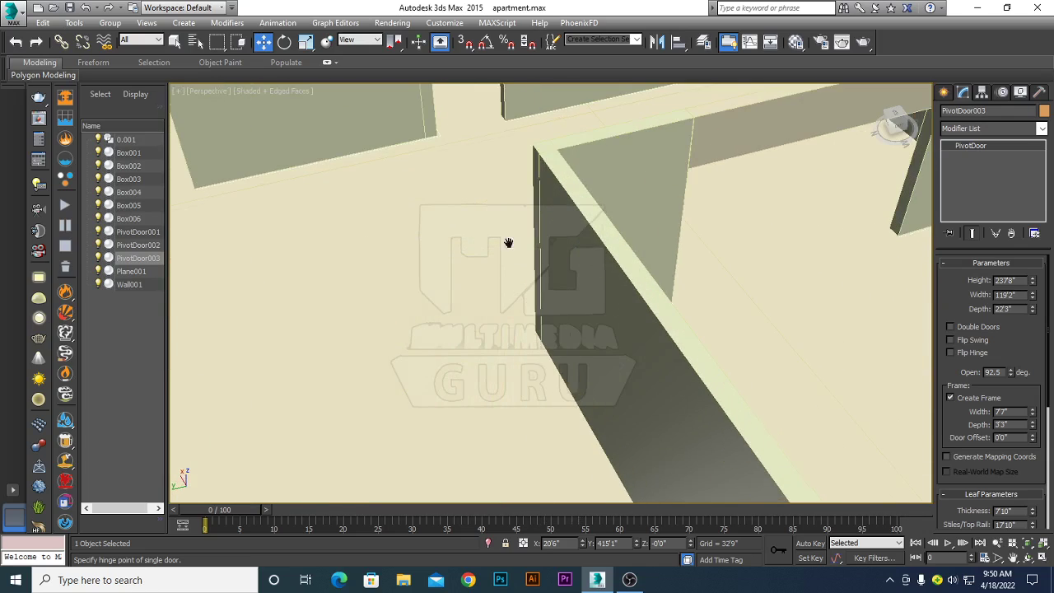
mouse_move(482, 247)
middle_mouse_down()
mouse_move(614, 494)
mouse_move(607, 427)
middle_mouse_up()
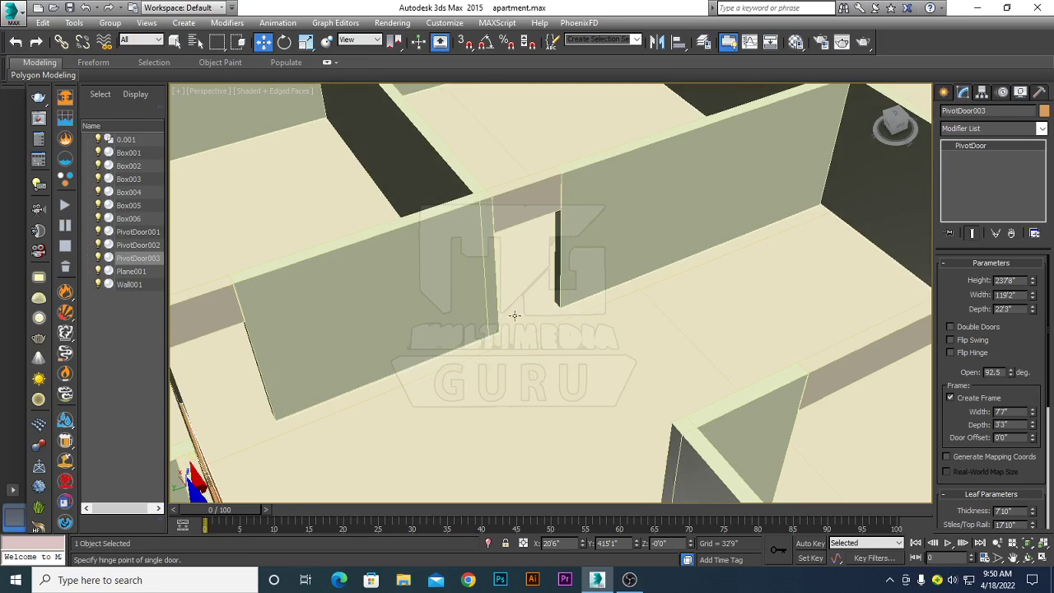
left_click(944, 94)
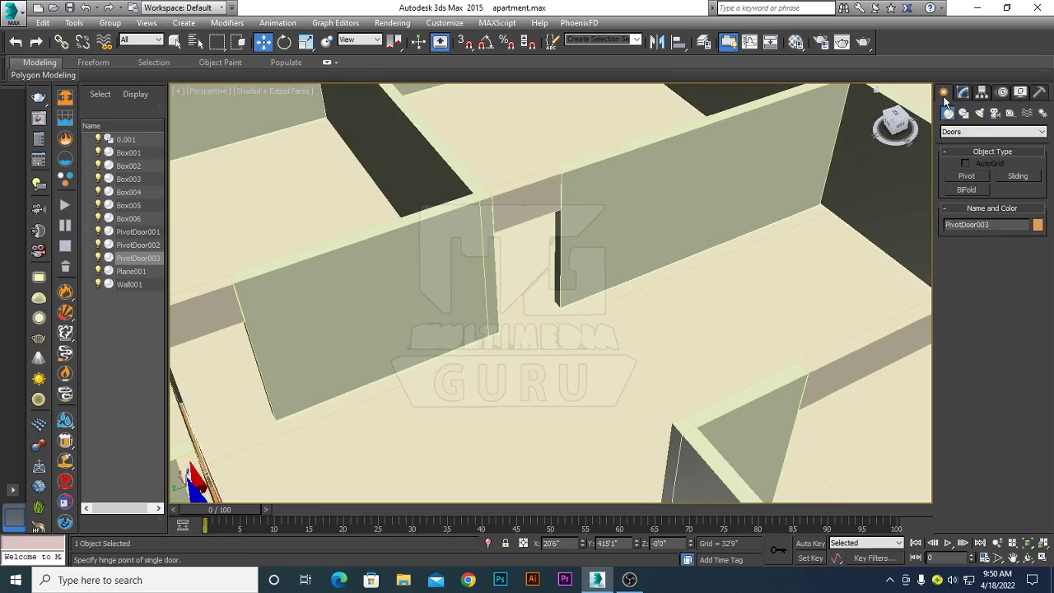
Choose the Pivot door type with snapping turned on and set to Vertex
left_click(967, 176)
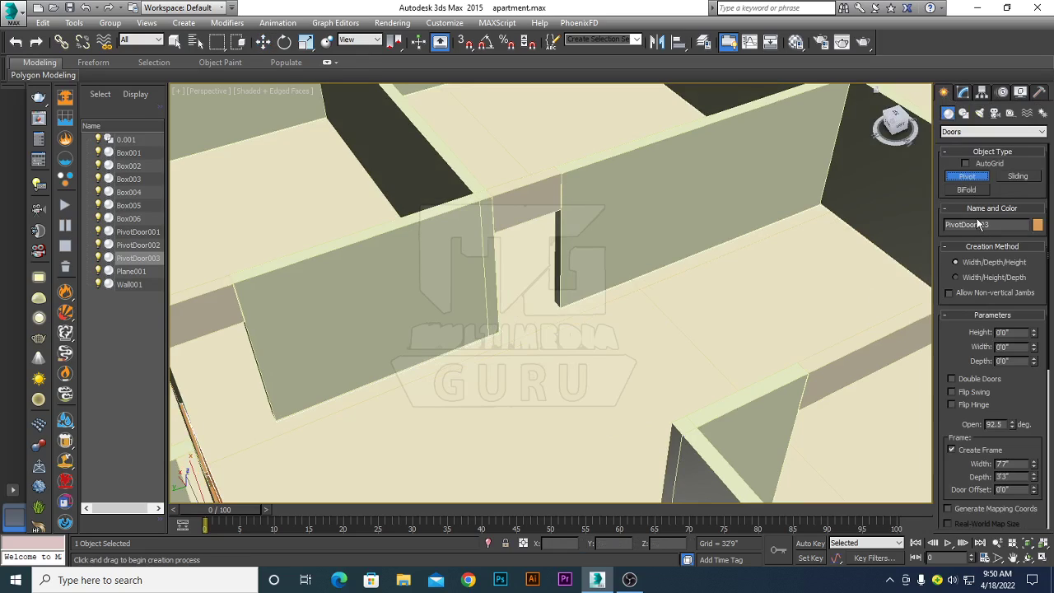
left_click(465, 42)
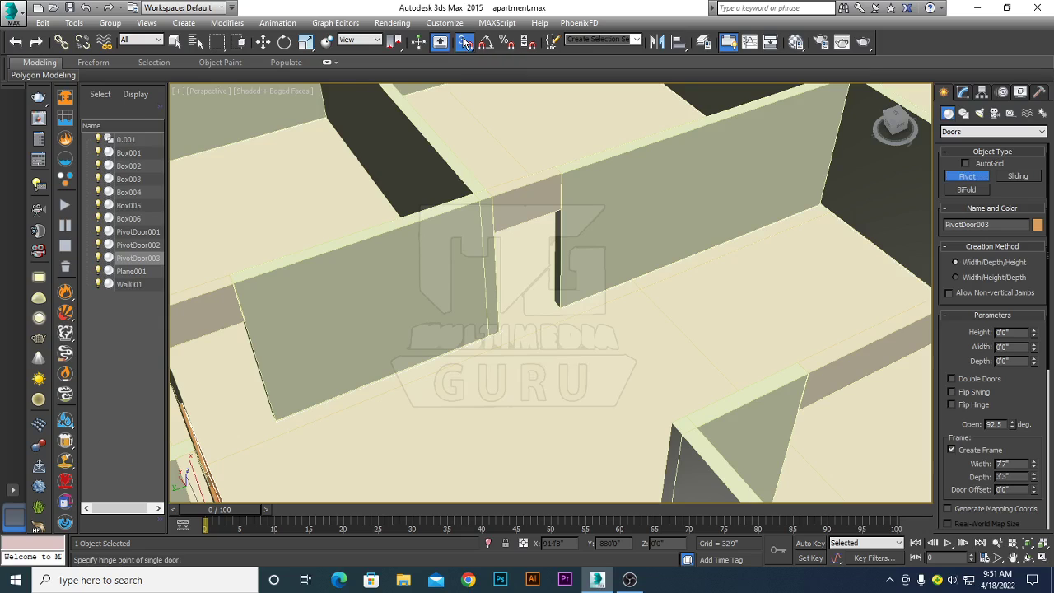
right_click(464, 42)
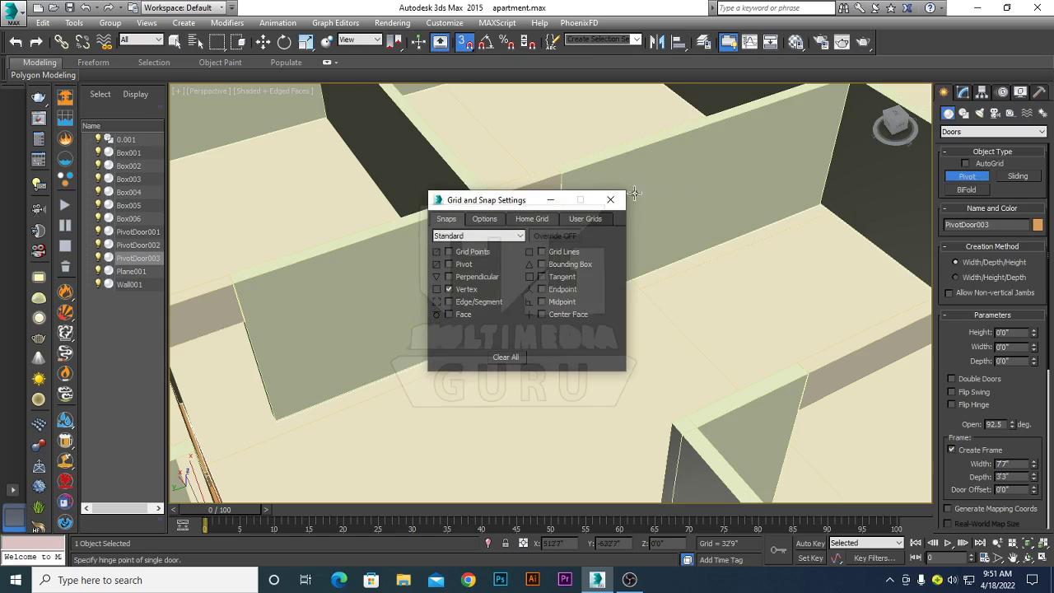
left_click(610, 199)
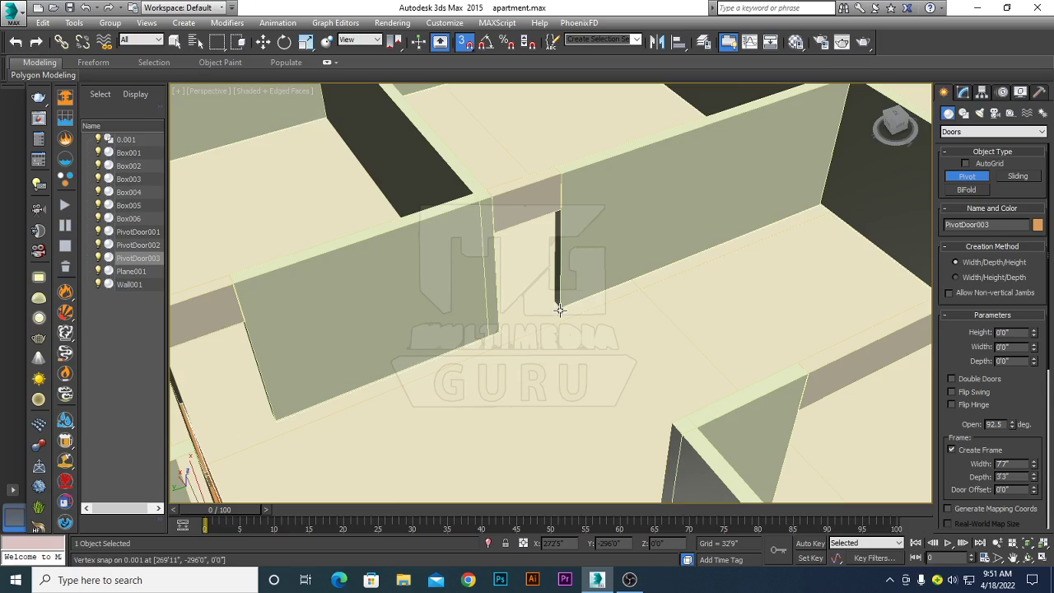
Start a pivot door in the narrow opening, then cancel it and zoom out
scroll(581, 340, "up", 4)
mouse_move(580, 307)
middle_mouse_down("alt")
mouse_move(609, 369)
mouse_move(576, 365)
middle_mouse_up("alt")
left_click(572, 346)
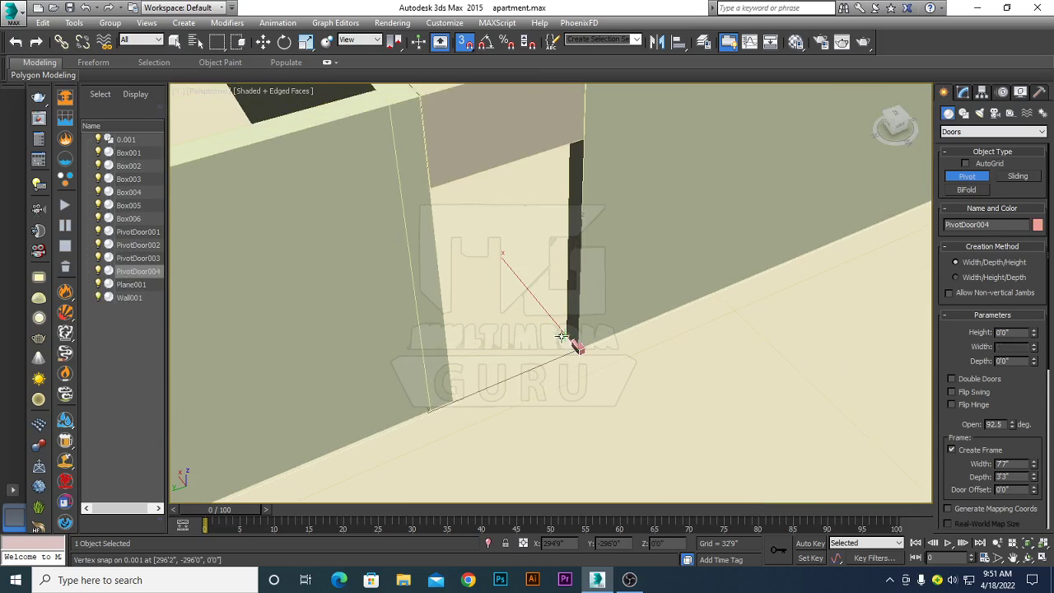
left_click(577, 348)
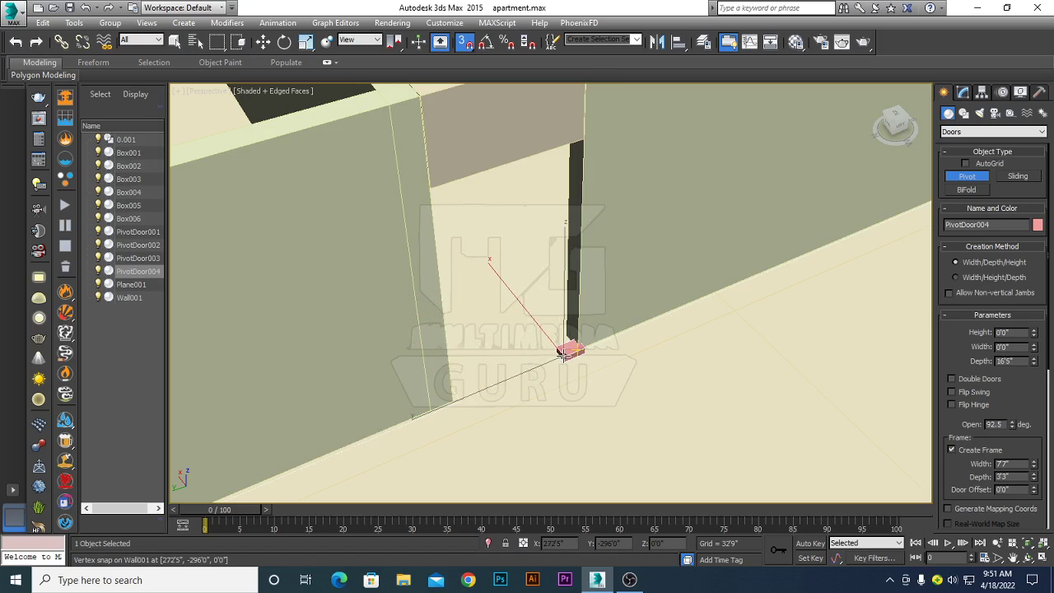
right_click(578, 385)
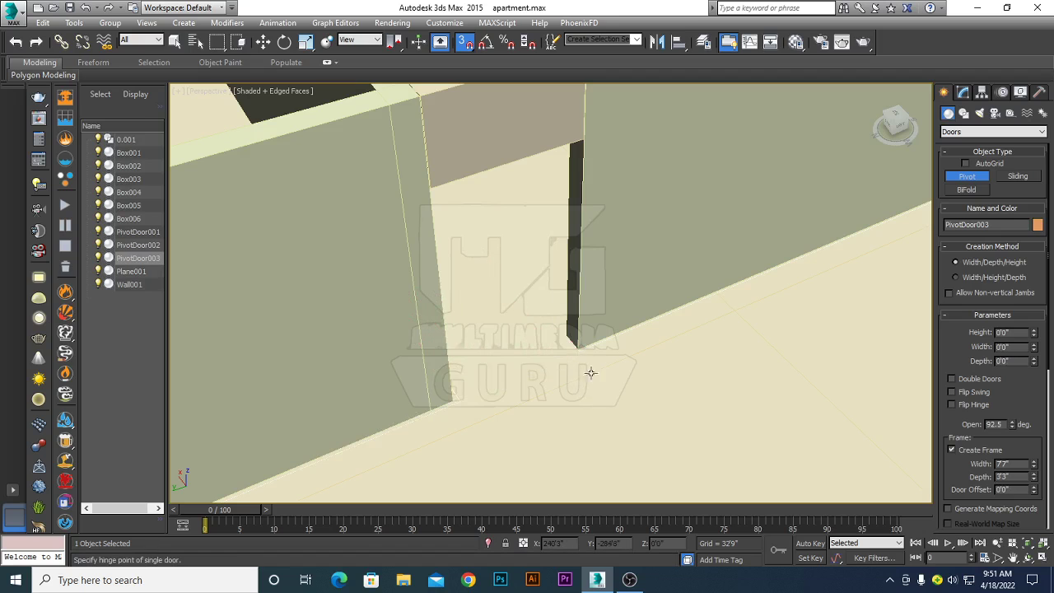
scroll(593, 383, "down", 3)
scroll(576, 329, "down", 5)
Pan and zoom over the rooms, then exit Pivot door creation
scroll(595, 132, "down", 3)
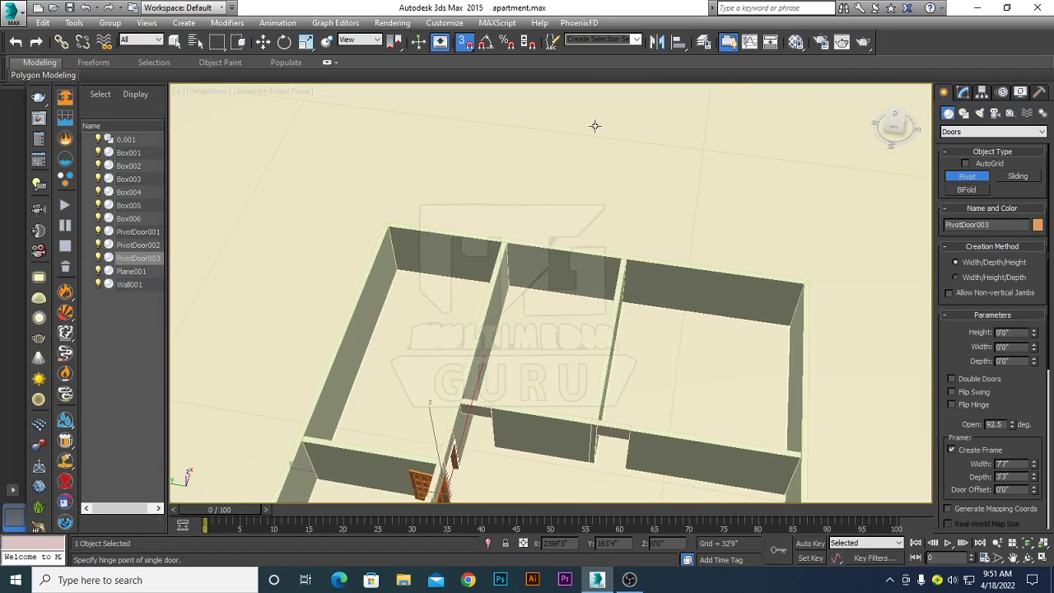
mouse_move(576, 211)
middle_mouse_down()
mouse_move(598, 266)
mouse_move(618, 84)
middle_mouse_up()
scroll(621, 88, "down", 3)
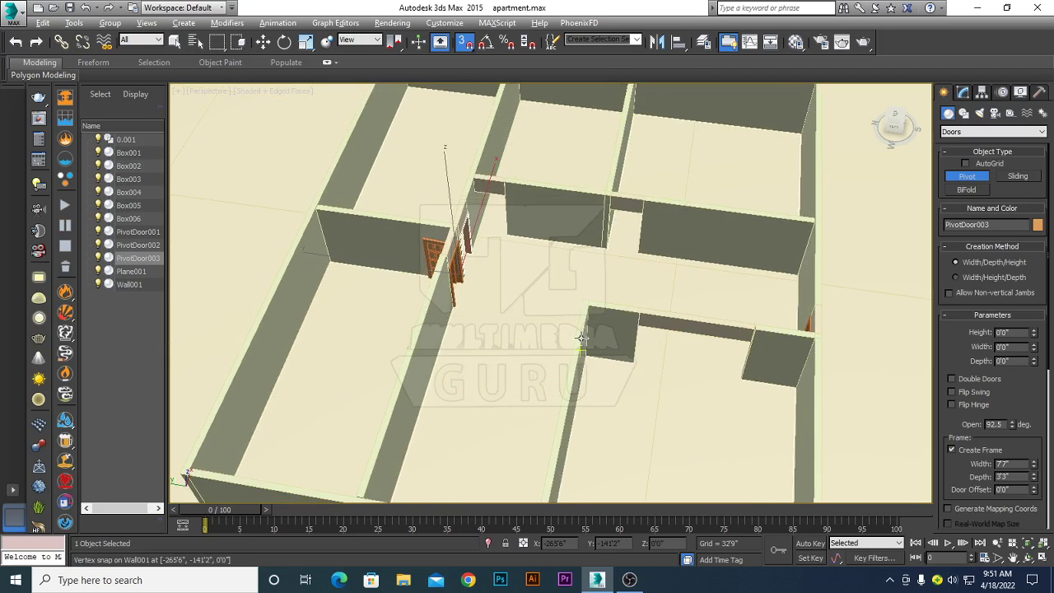
scroll(551, 329, "up", 3)
scroll(552, 329, "up", 1)
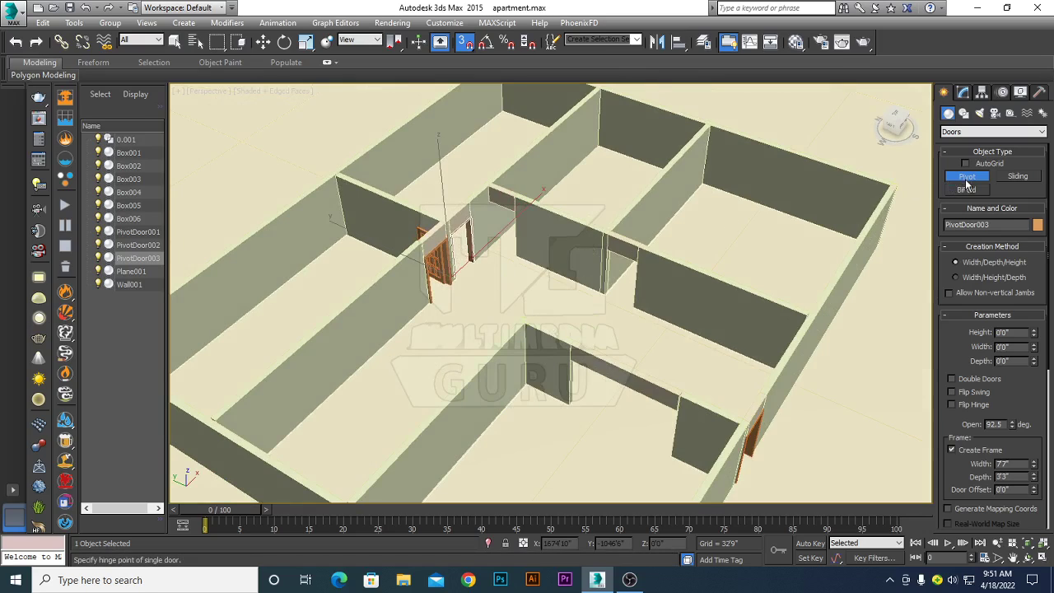
right_click(803, 112)
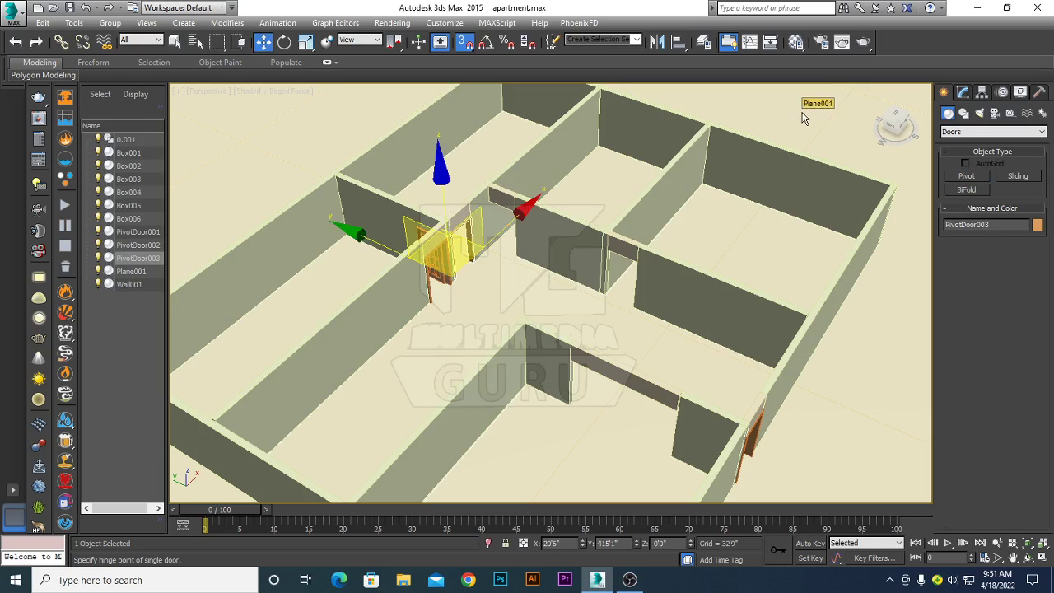
Turn snapping off and select PivotDoor003 in its doorway
left_click(313, 135)
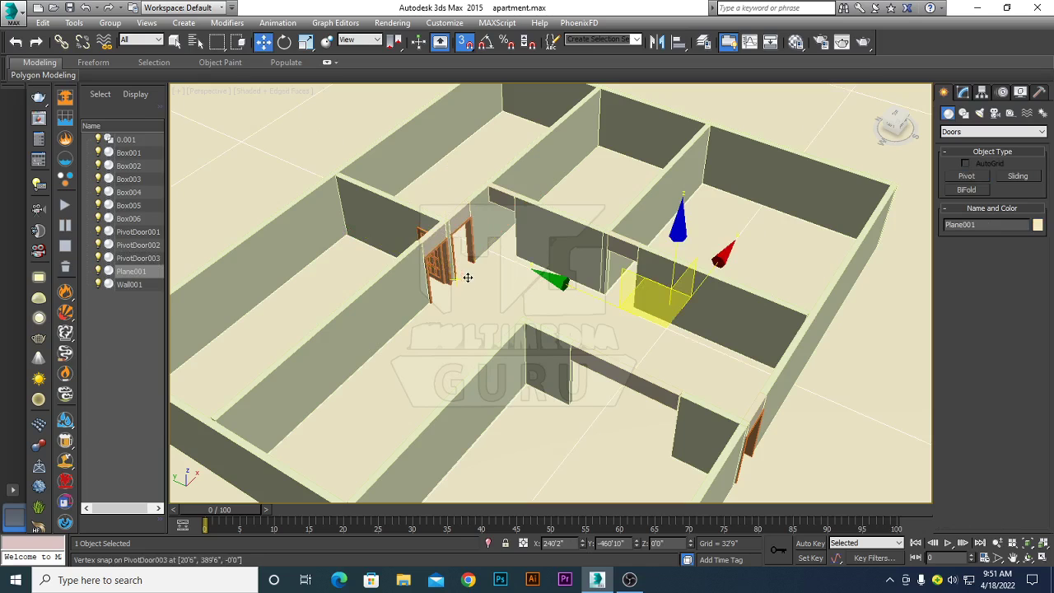
middle_click_drag(524, 299, 505, 299, "alt")
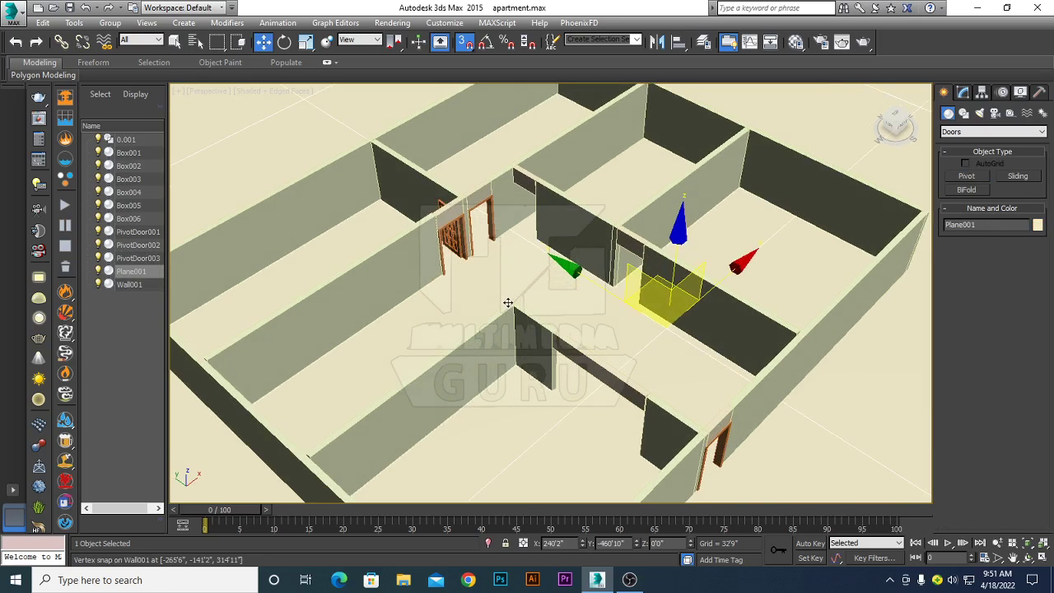
left_click(466, 43)
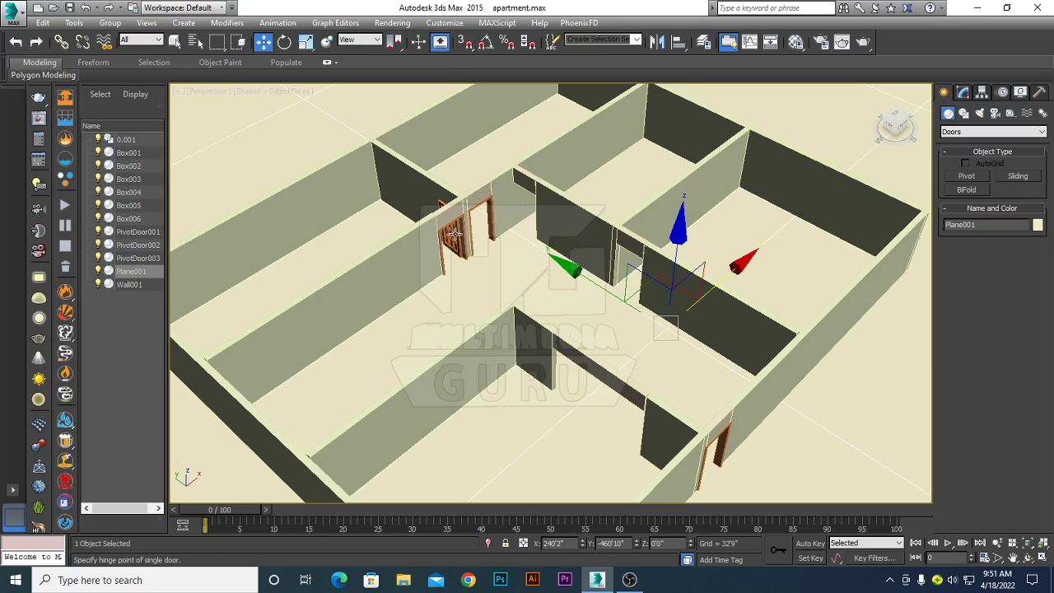
left_click(490, 215)
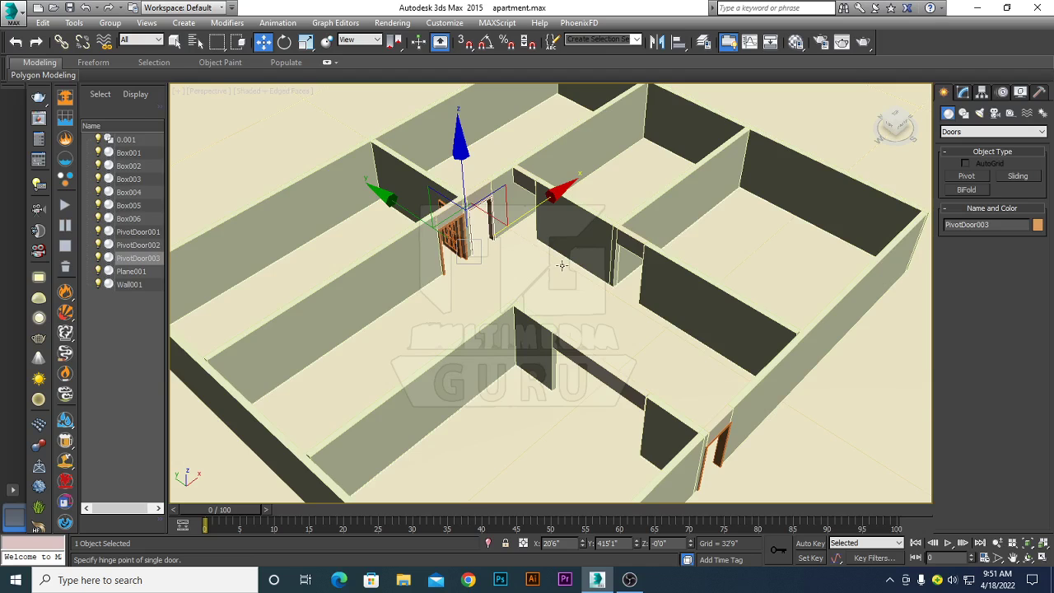
Clone PivotDoor003 to the right as a copy named PivotDoor004
scroll(562, 265, "up", 4)
middle_click_drag(551, 264, 651, 437)
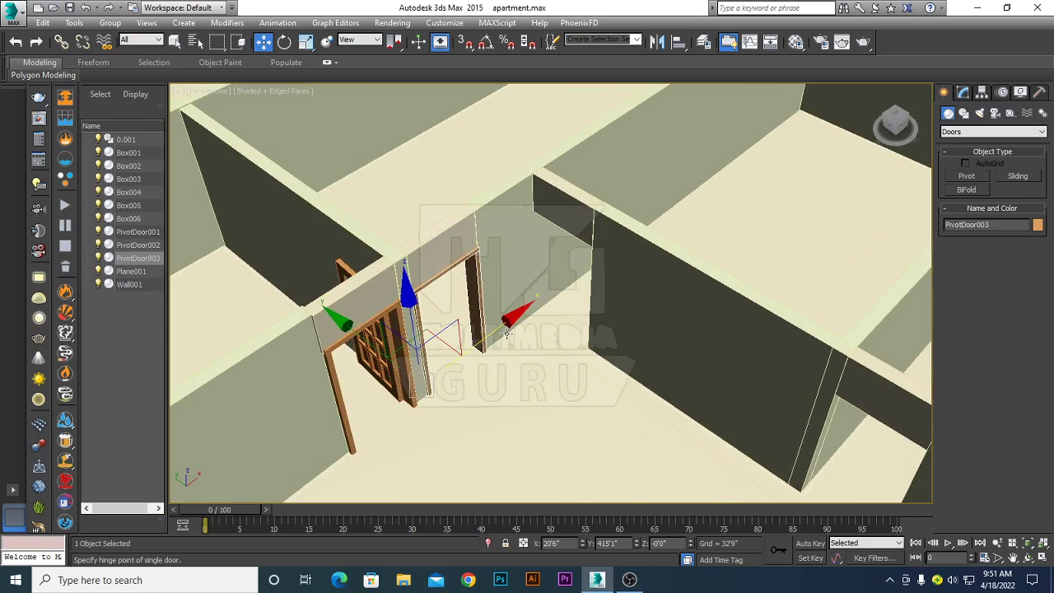
left_click(361, 338)
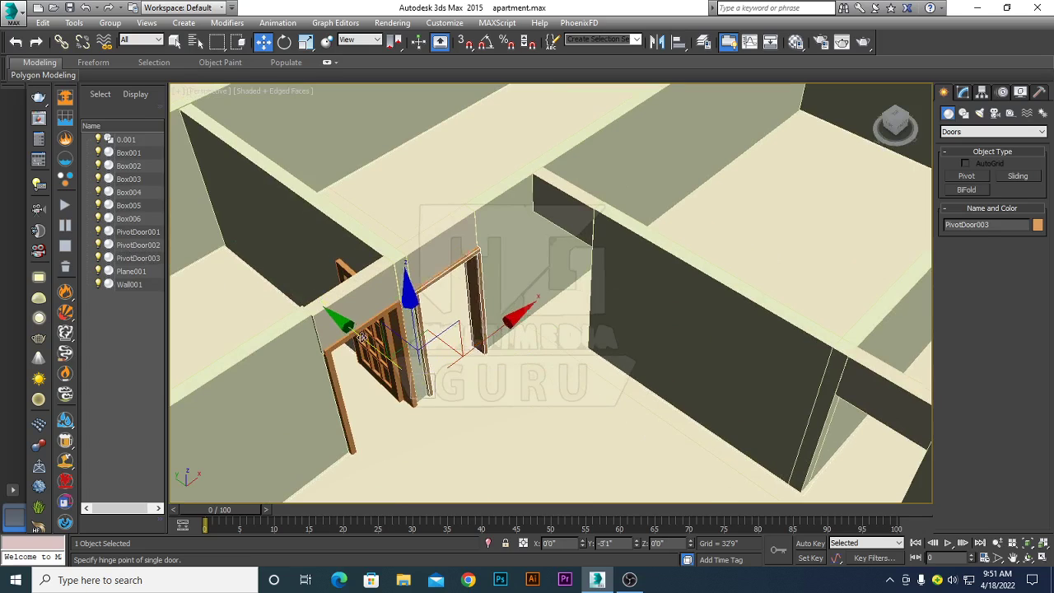
left_click_drag(360, 337, 395, 377)
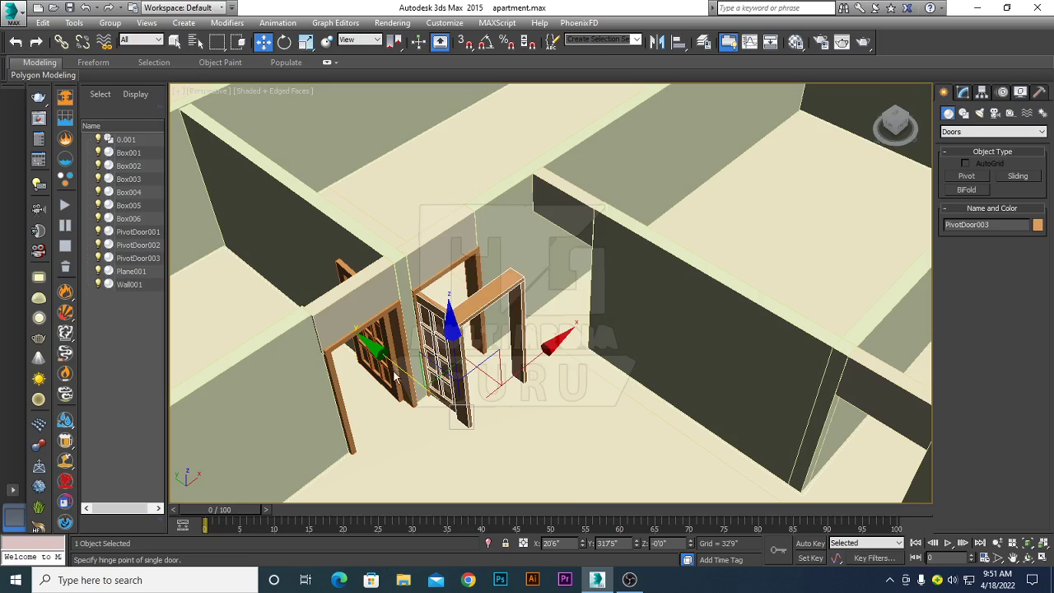
left_click(529, 344)
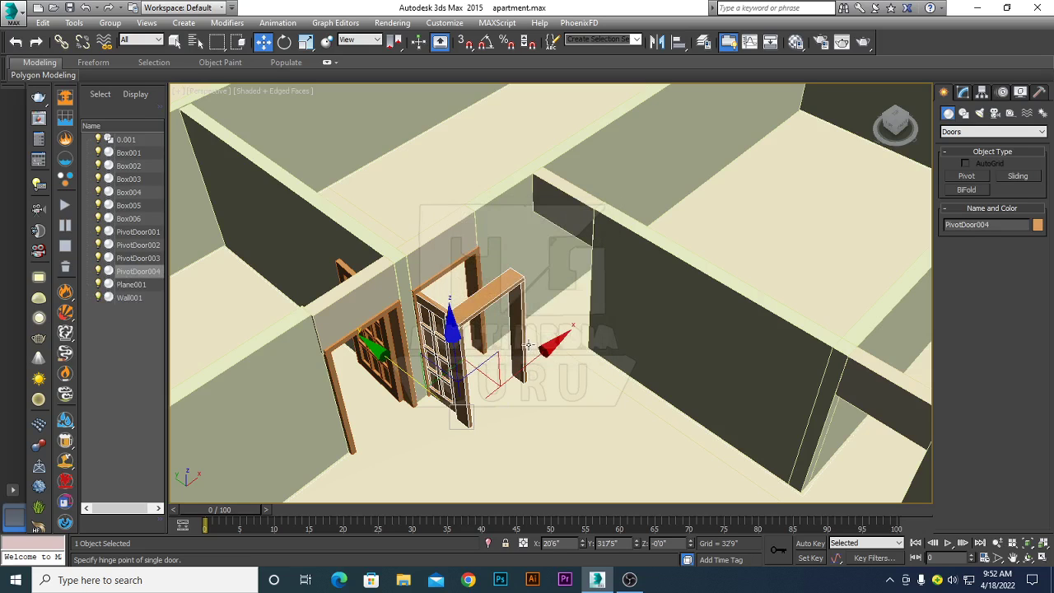
key("e")
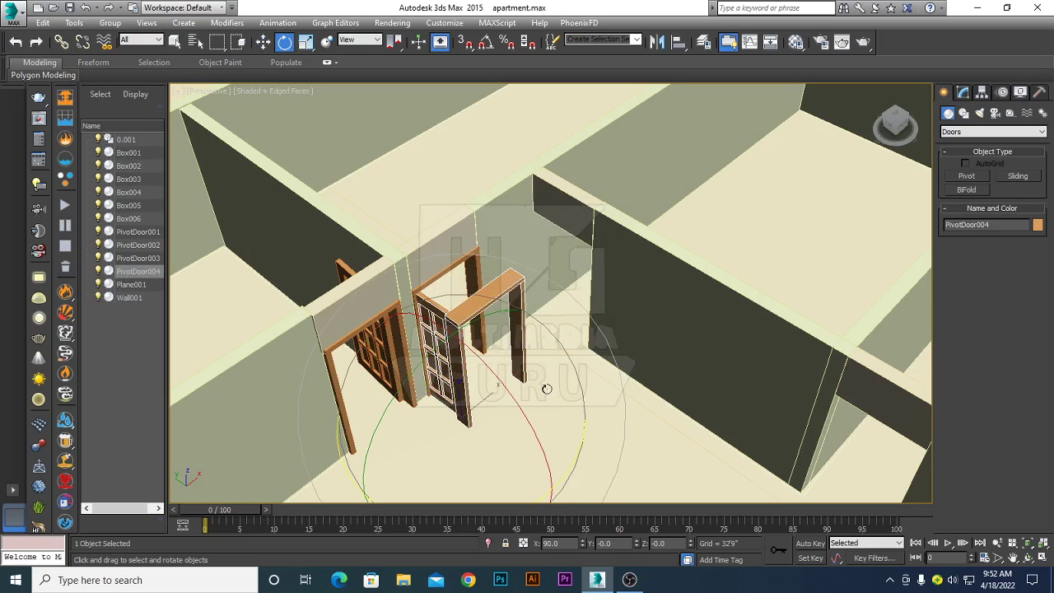
With Angle Snap on, rotate PivotDoor004 -90° about its vertical Z axis
left_click(486, 43)
scroll(646, 449, "down", 3)
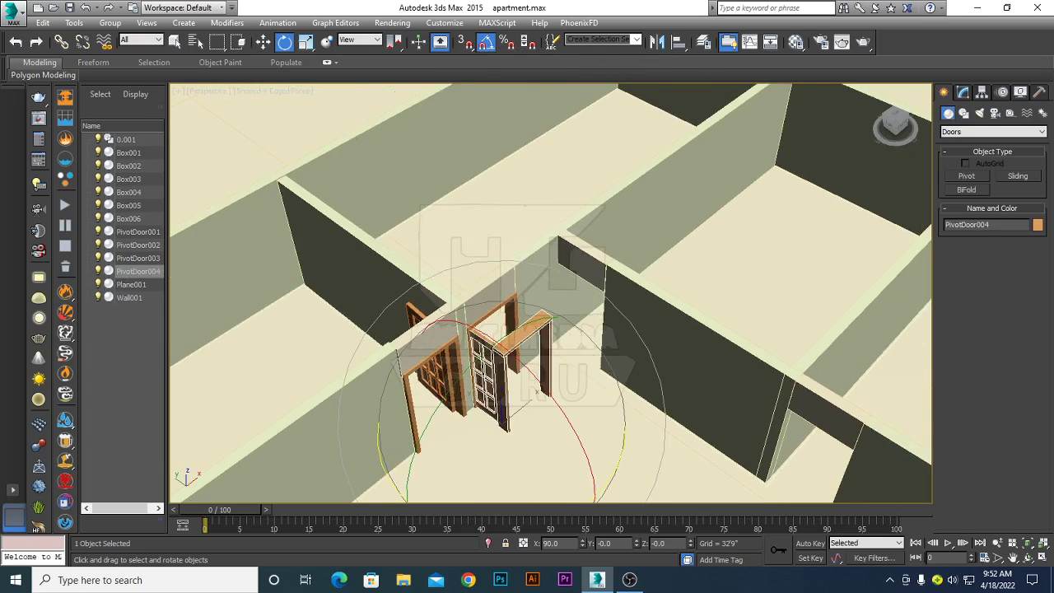
middle_click_drag(646, 449, 661, 360)
scroll(652, 420, "up", 3)
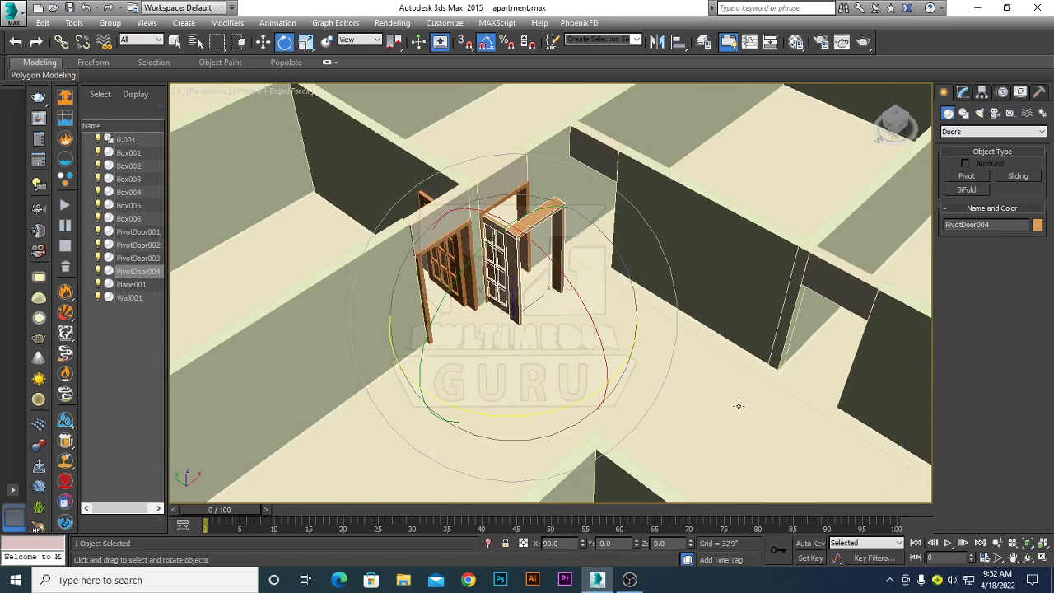
key("minus")
key("minus")
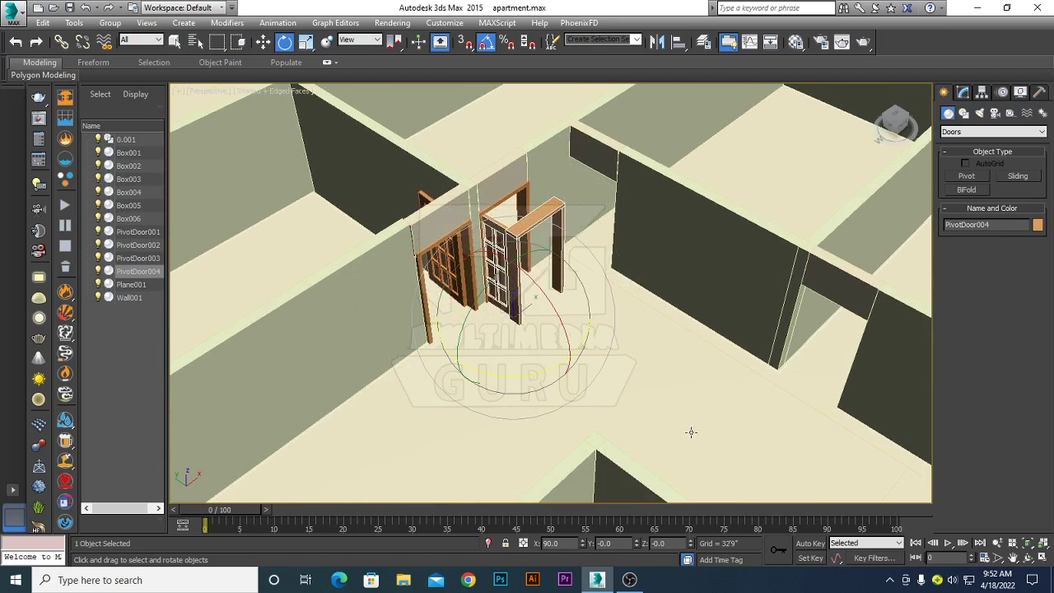
middle_click_drag(691, 432, 656, 412, "alt")
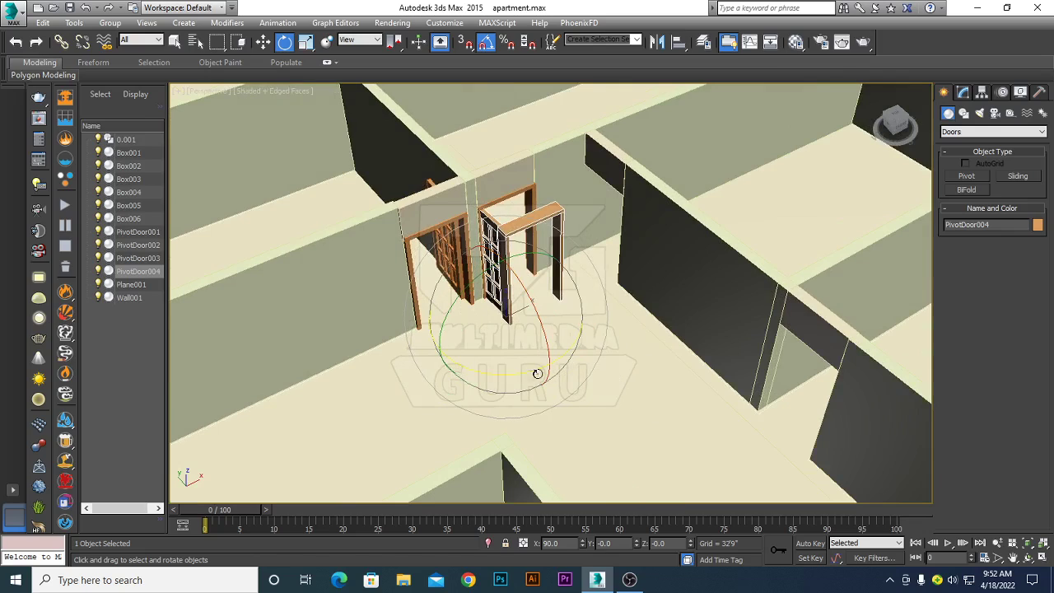
left_click_drag(531, 370, 481, 393)
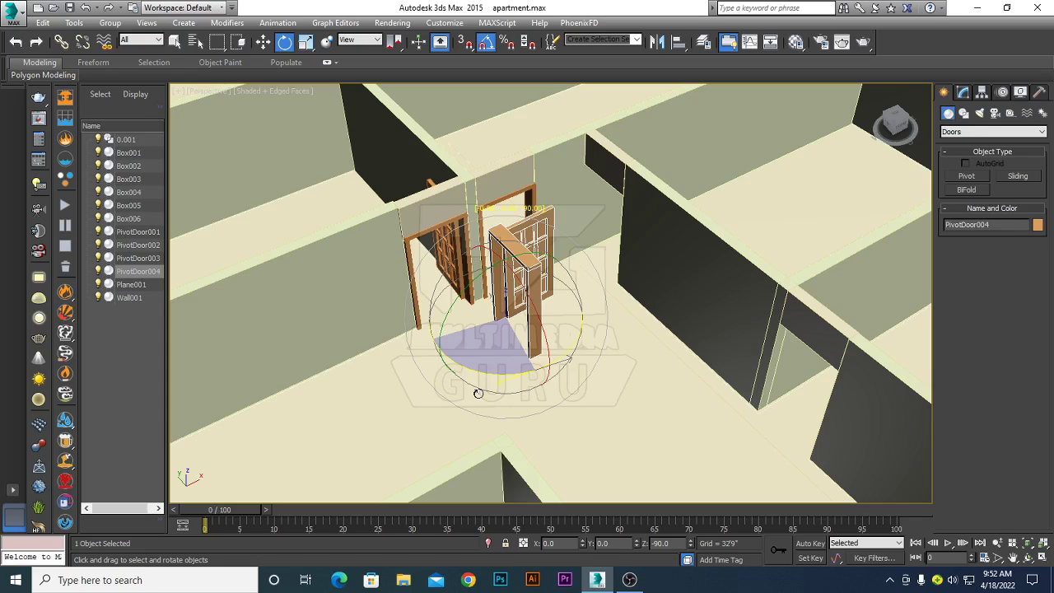
left_click_drag(477, 392, 492, 395)
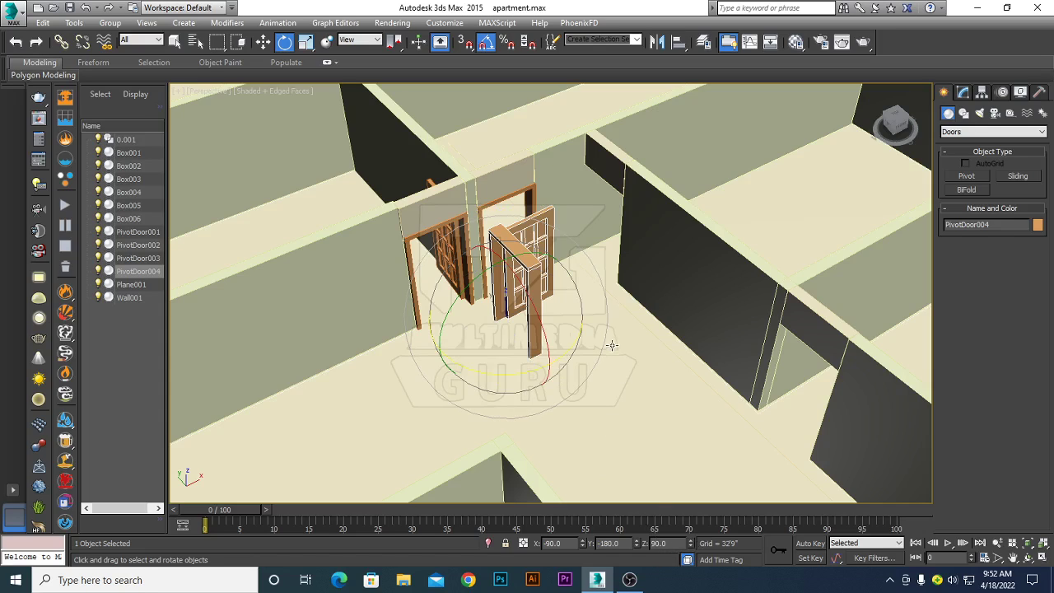
key("w")
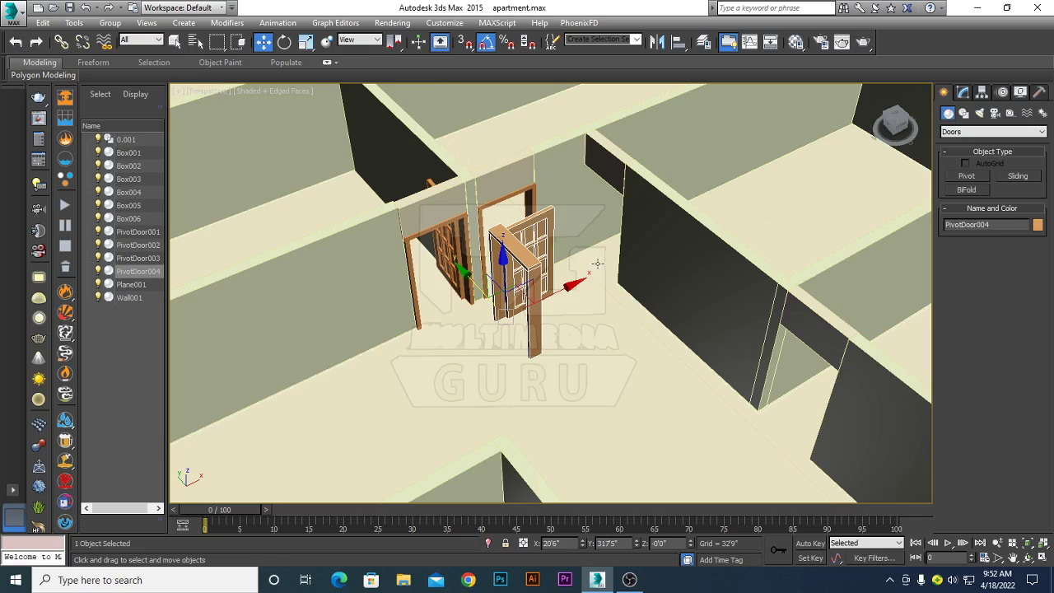
Move PivotDoor004 along X and Y into the right-hand wall's doorway
left_click_drag(562, 285, 667, 256)
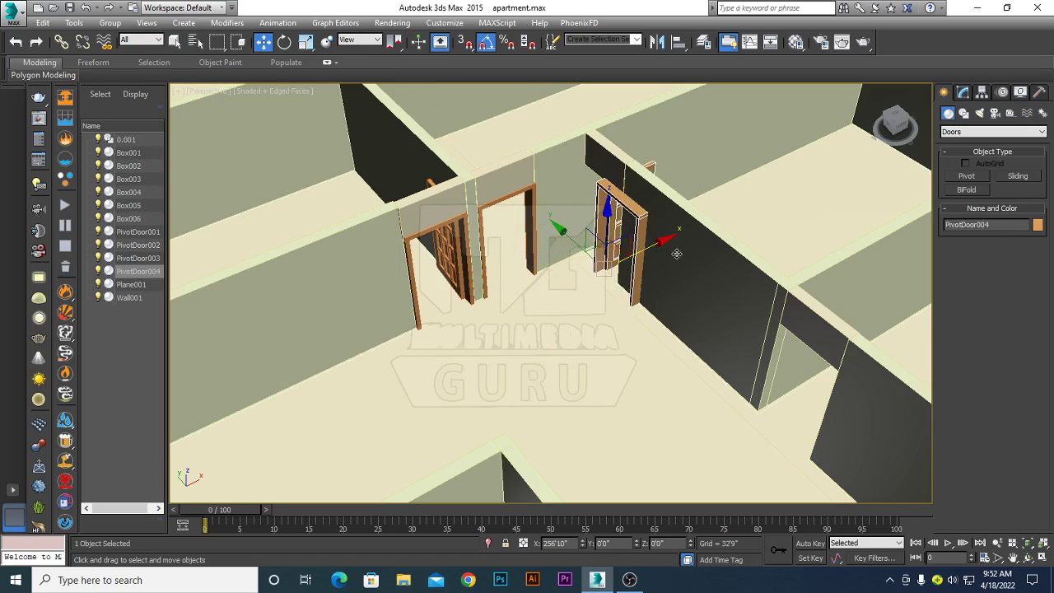
left_click_drag(667, 256, 685, 253)
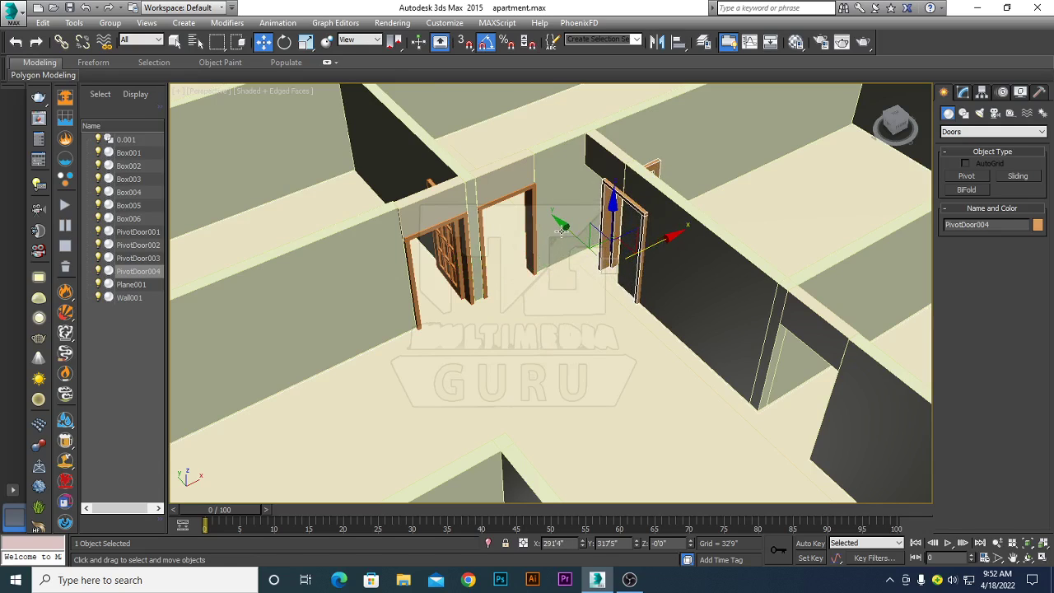
left_click_drag(571, 228, 556, 212)
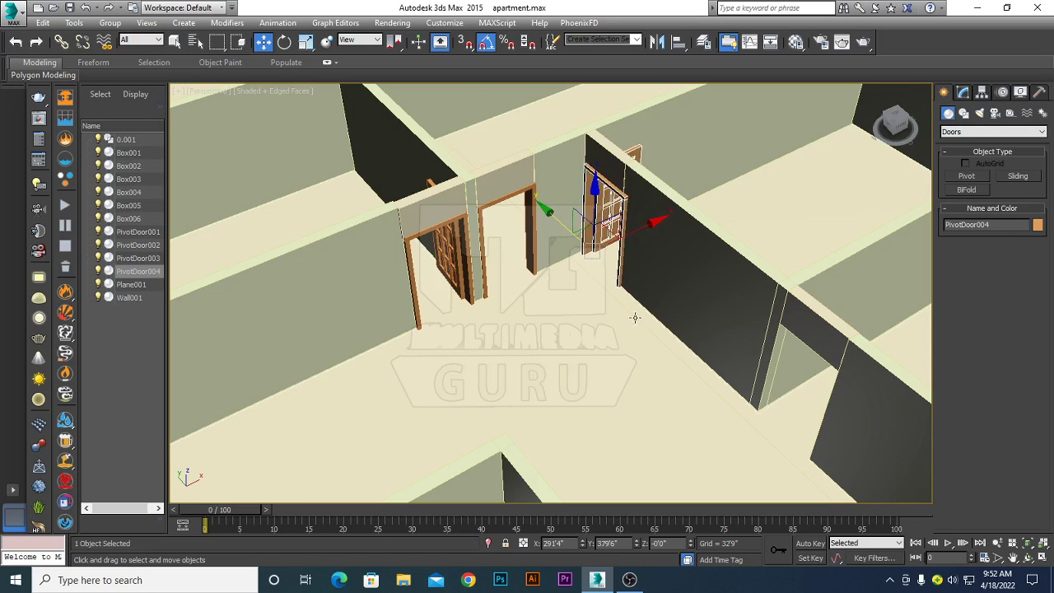
scroll(654, 319, "up", 2)
scroll(513, 418, "up", 2)
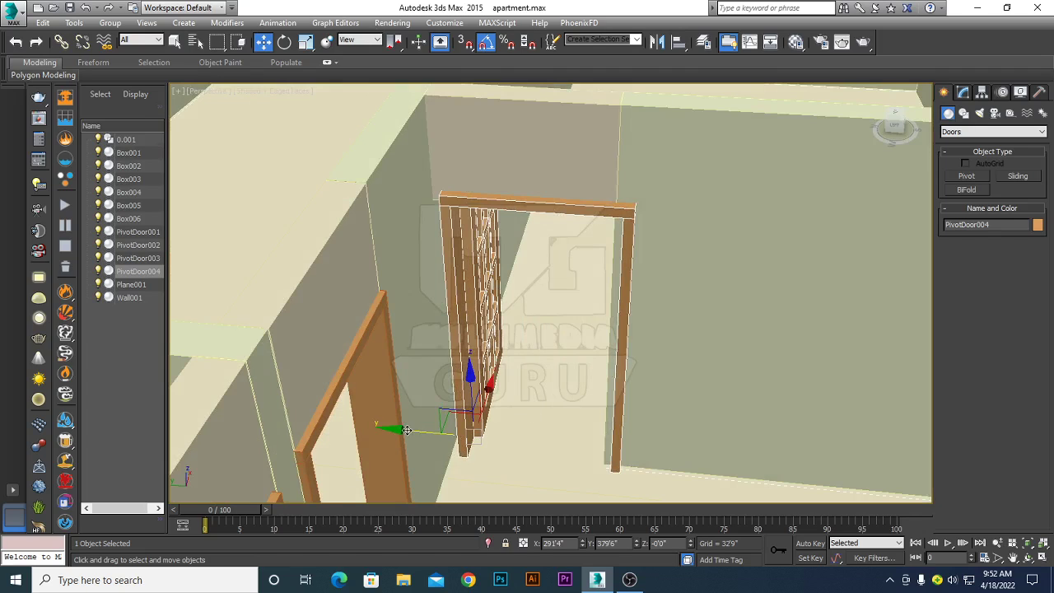
mouse_move(407, 430)
left_mouse_down()
mouse_move(387, 434)
mouse_move(396, 438)
left_mouse_up()
mouse_move(647, 379)
middle_mouse_down("alt")
mouse_move(654, 412)
mouse_move(624, 371)
mouse_move(577, 363)
mouse_move(502, 374)
middle_mouse_up("alt")
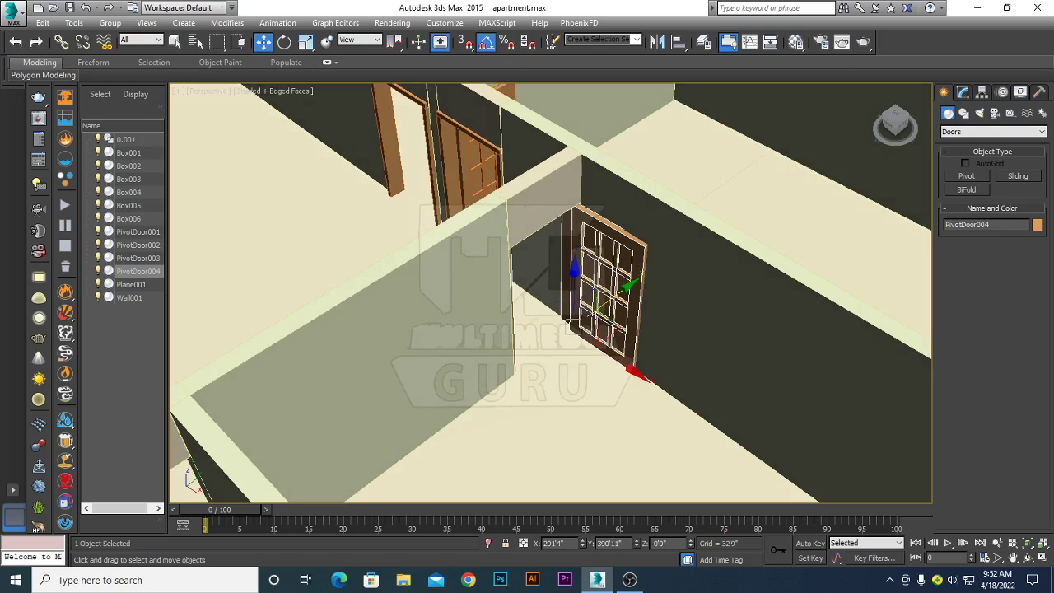
left_click(962, 92)
Set PivotDoor004 to open 91° and drag a clone, PivotDoor005, down-left to the next doorway
left_click(997, 372)
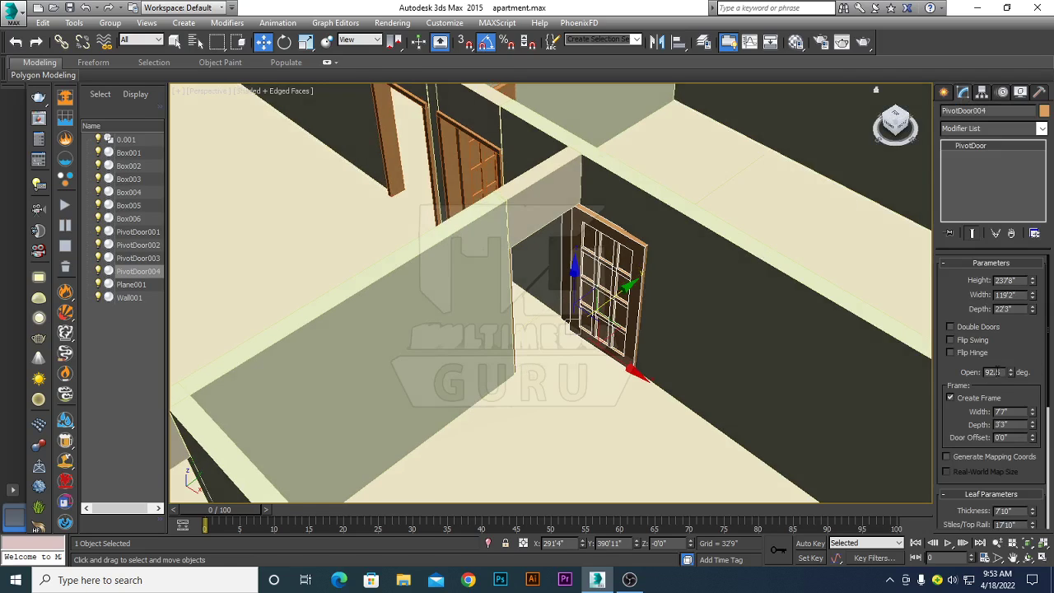
mouse_move(1012, 372)
left_mouse_down()
mouse_move(1011, 309)
mouse_move(995, 372)
mouse_move(1010, 442)
mouse_move(1032, 376)
left_mouse_up()
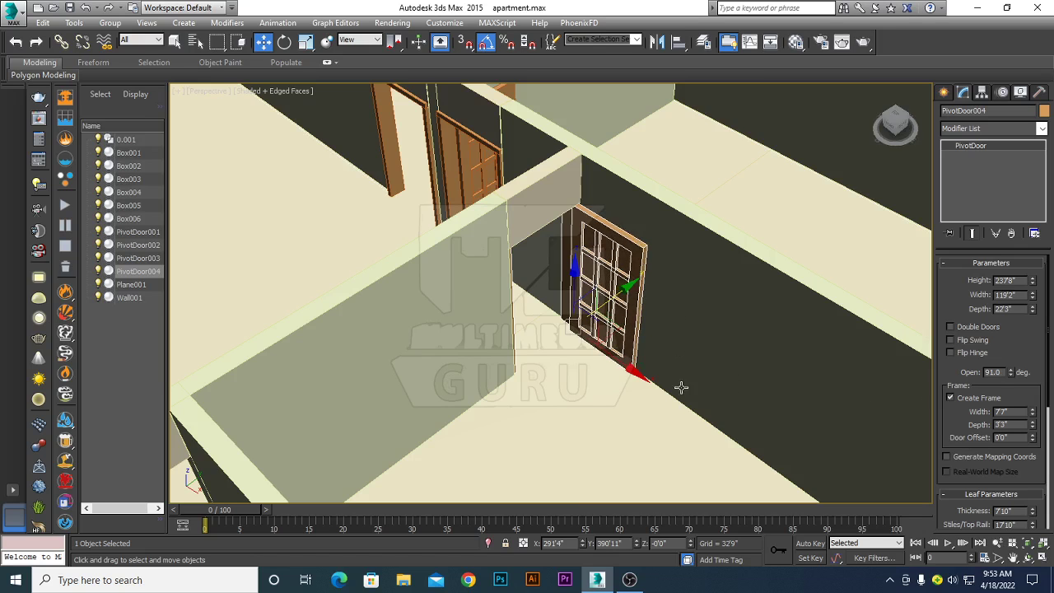
mouse_move(681, 385)
middle_mouse_down("alt")
mouse_move(716, 387)
mouse_move(660, 425)
mouse_move(670, 322)
middle_mouse_up("alt")
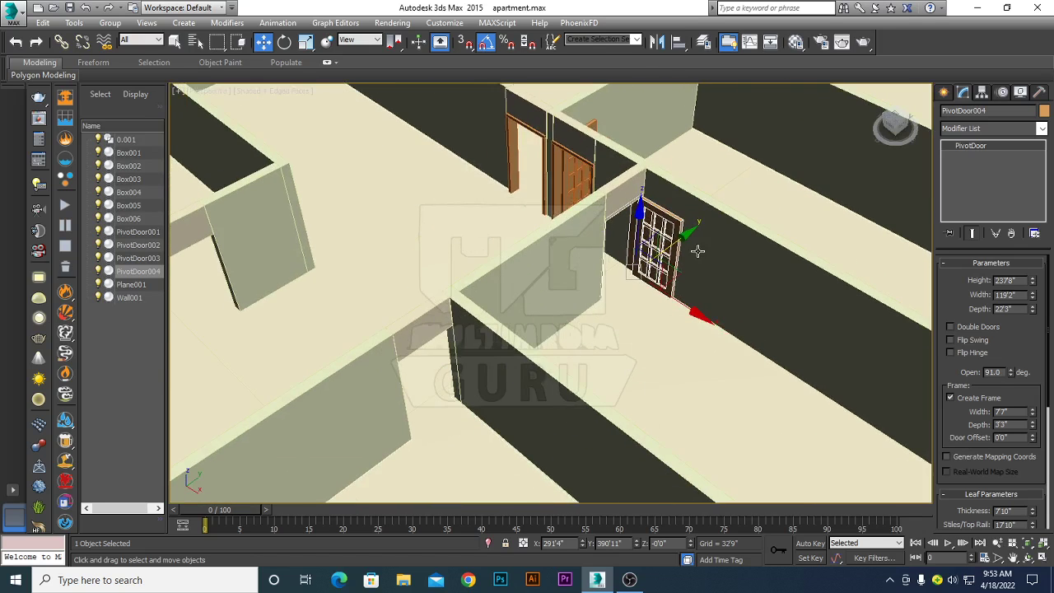
key("F3")
key("F3")
left_click_drag(682, 235, 524, 380, "shift")
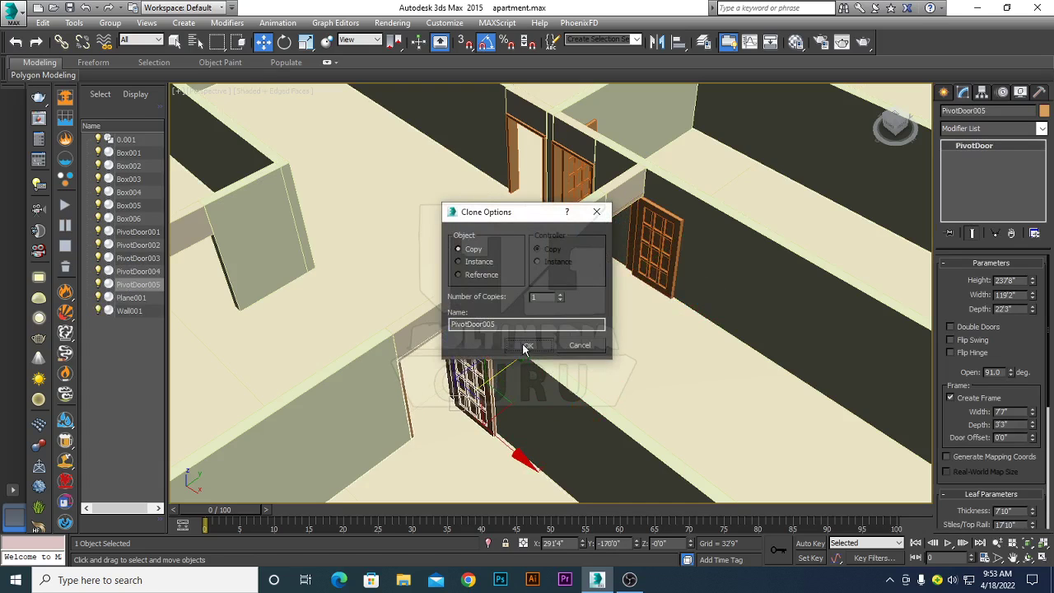
left_click(522, 344)
key("z")
mouse_move(532, 412)
middle_mouse_down("alt")
mouse_move(605, 334)
mouse_move(628, 343)
mouse_move(607, 353)
mouse_move(678, 407)
mouse_move(654, 354)
middle_mouse_up("alt")
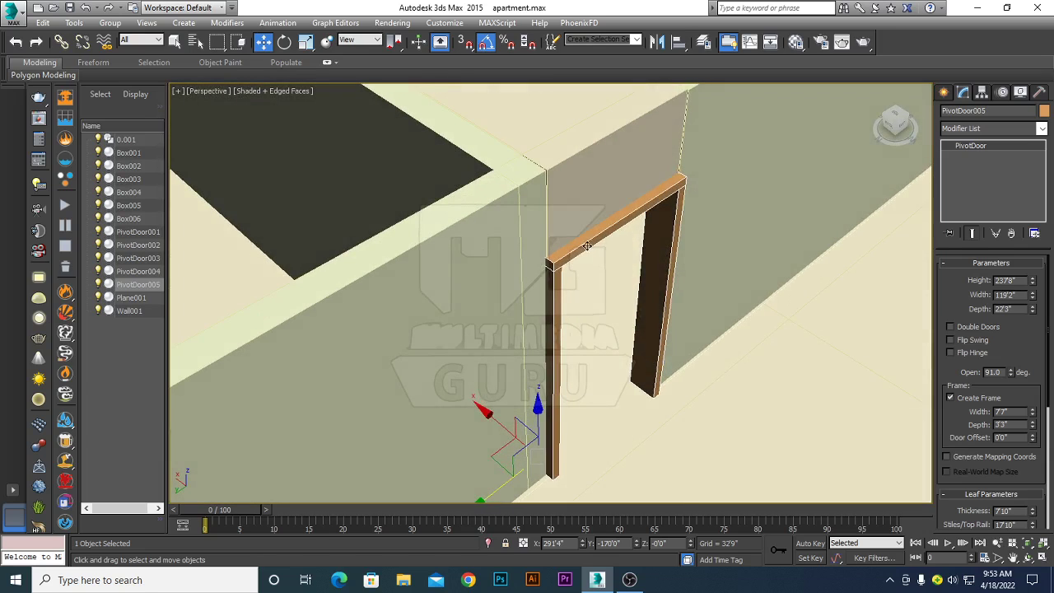
left_click_drag(484, 411, 488, 413)
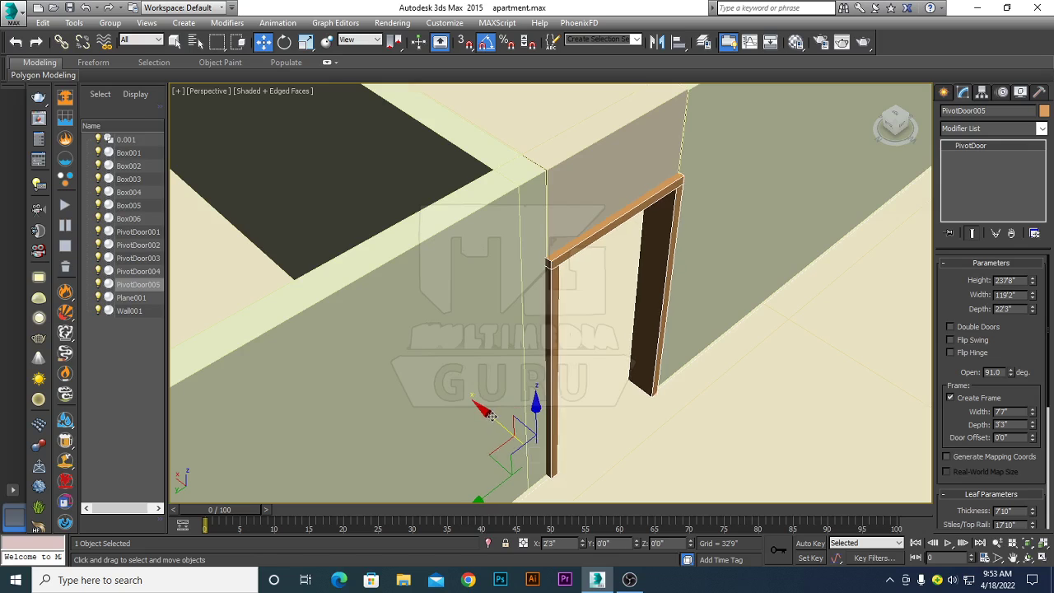
scroll(464, 414, "down", 2)
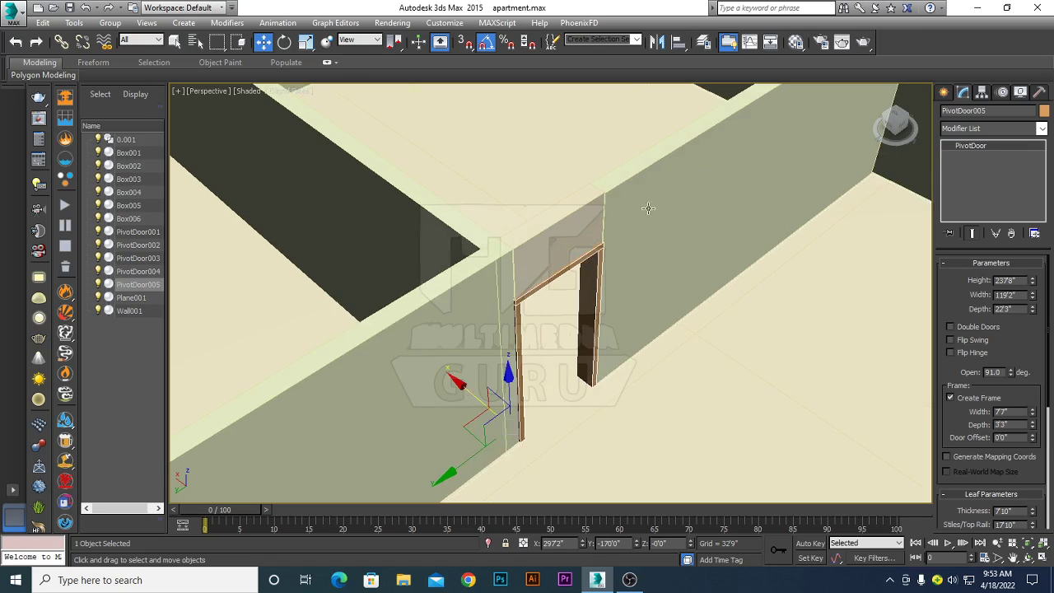
middle_click_drag(514, 349, 776, 173)
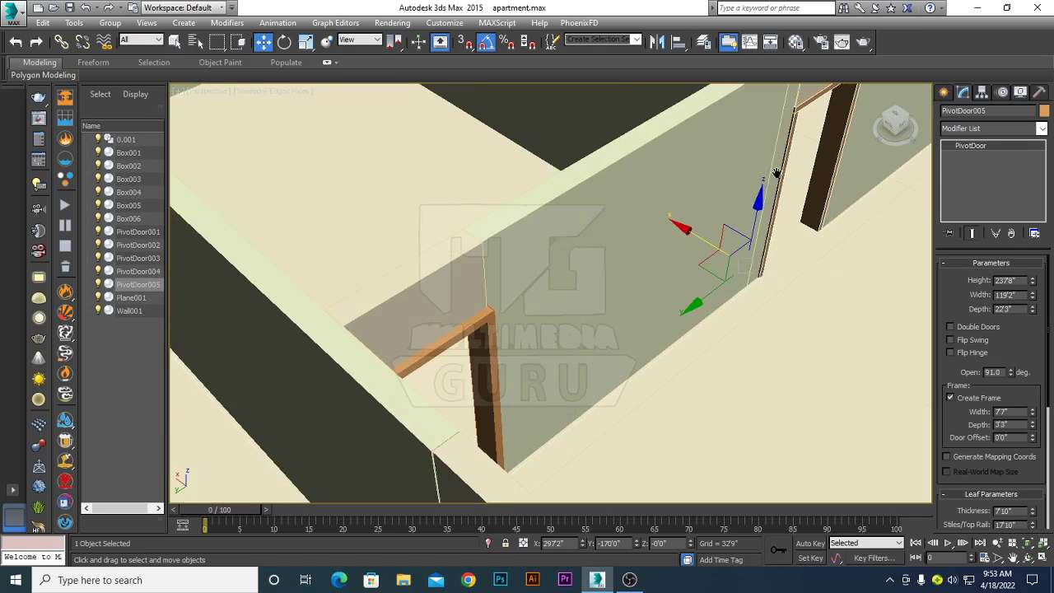
left_click(465, 339)
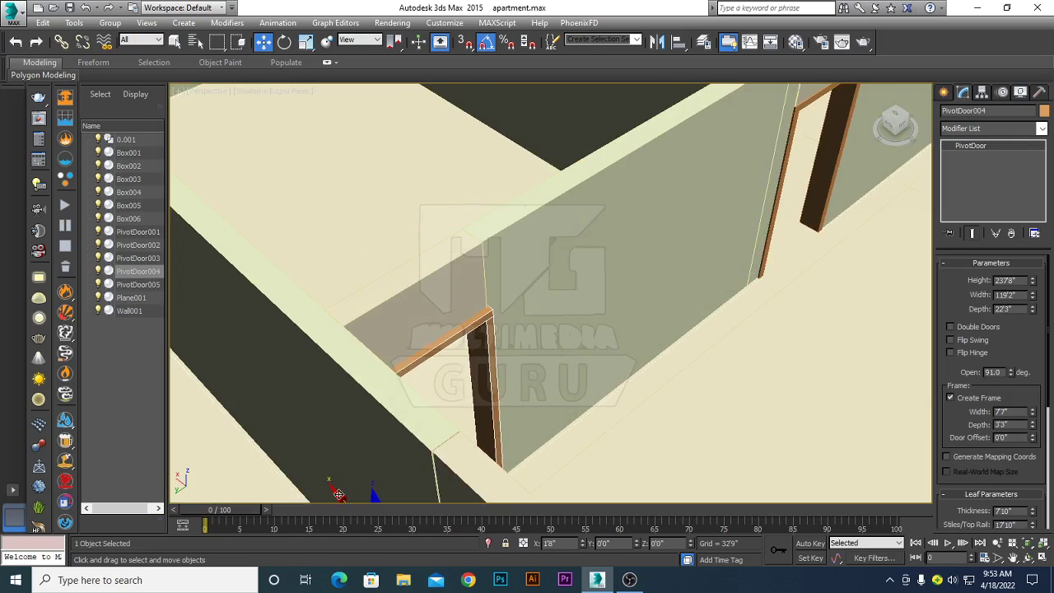
left_click_drag(338, 494, 333, 493)
scroll(835, 294, "down", 5)
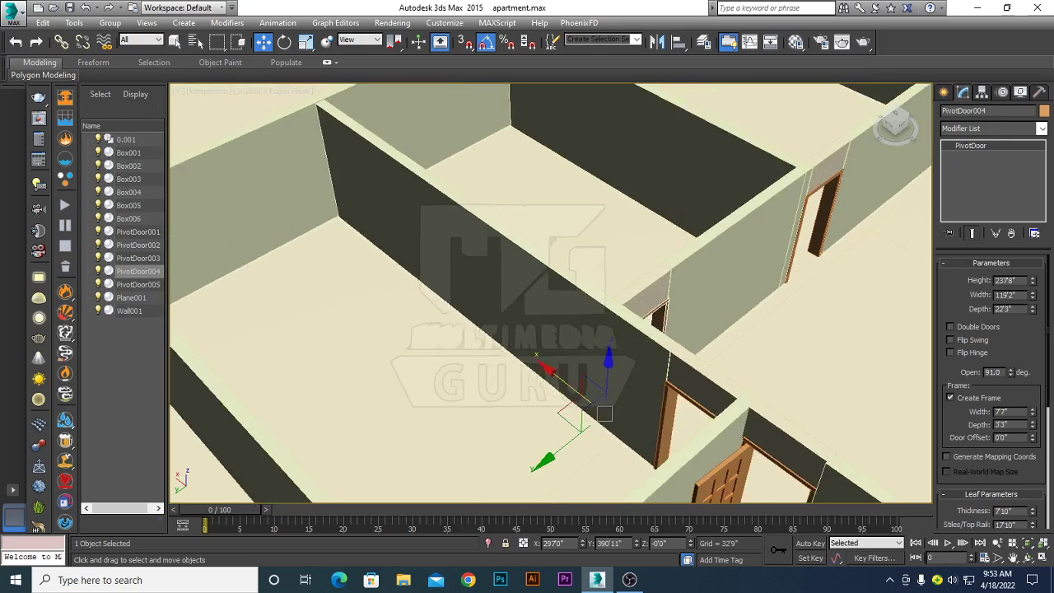
scroll(702, 337, "up", 2)
scroll(703, 337, "down", 3)
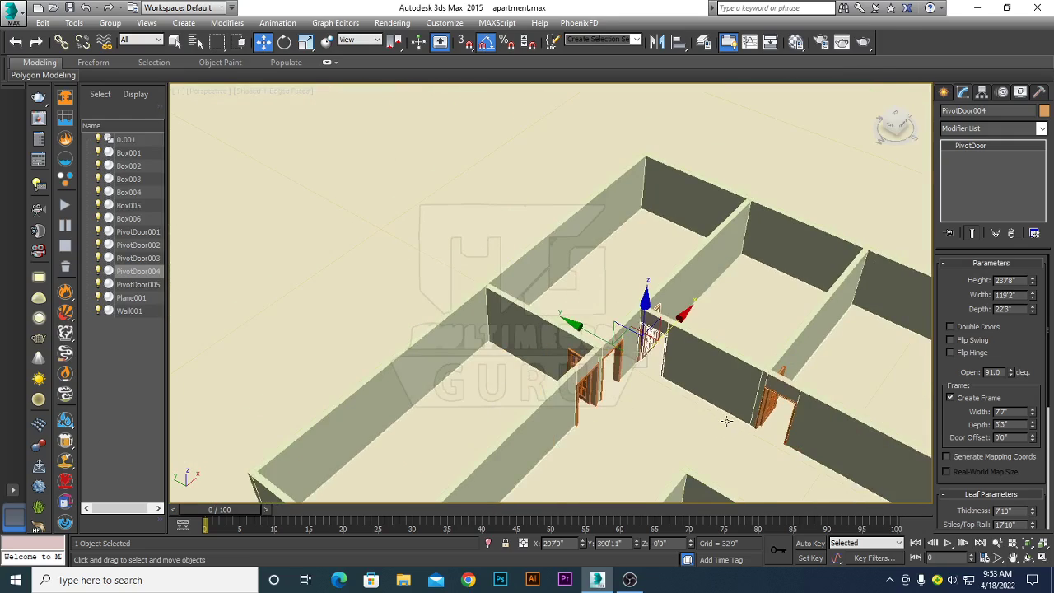
mouse_move(702, 338)
middle_mouse_down()
mouse_move(627, 267)
mouse_move(512, 196)
middle_mouse_up()
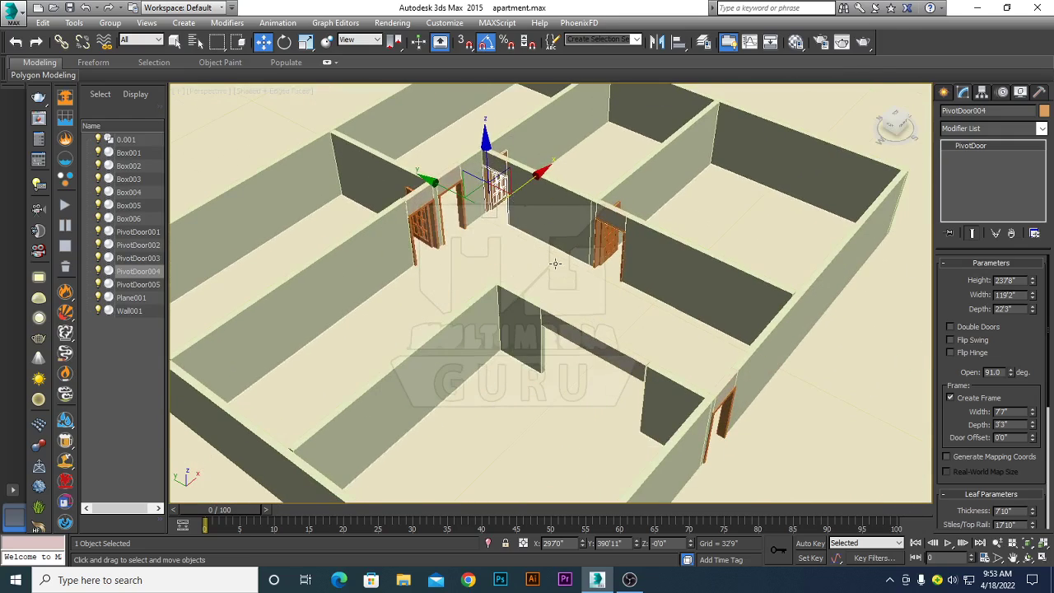
mouse_move(562, 264)
middle_mouse_down("alt")
mouse_move(544, 288)
mouse_move(626, 268)
mouse_move(671, 313)
mouse_move(689, 294)
middle_mouse_up("alt")
scroll(638, 293, "down", 5)
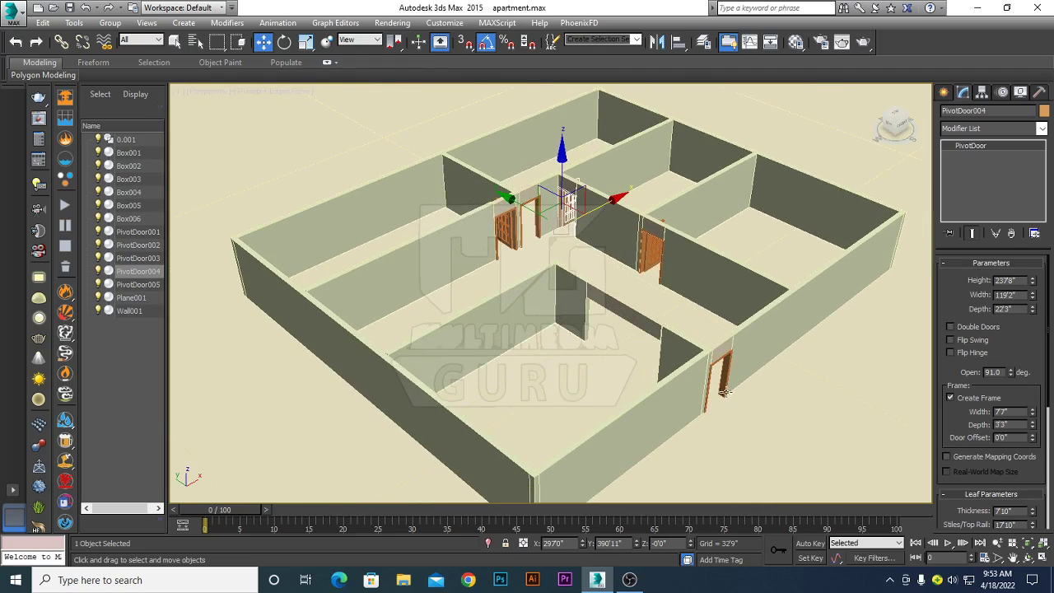
mouse_move(730, 370)
middle_mouse_down("alt")
mouse_move(692, 375)
mouse_move(823, 364)
mouse_move(608, 347)
middle_mouse_up("alt")
scroll(651, 381, "up", 3)
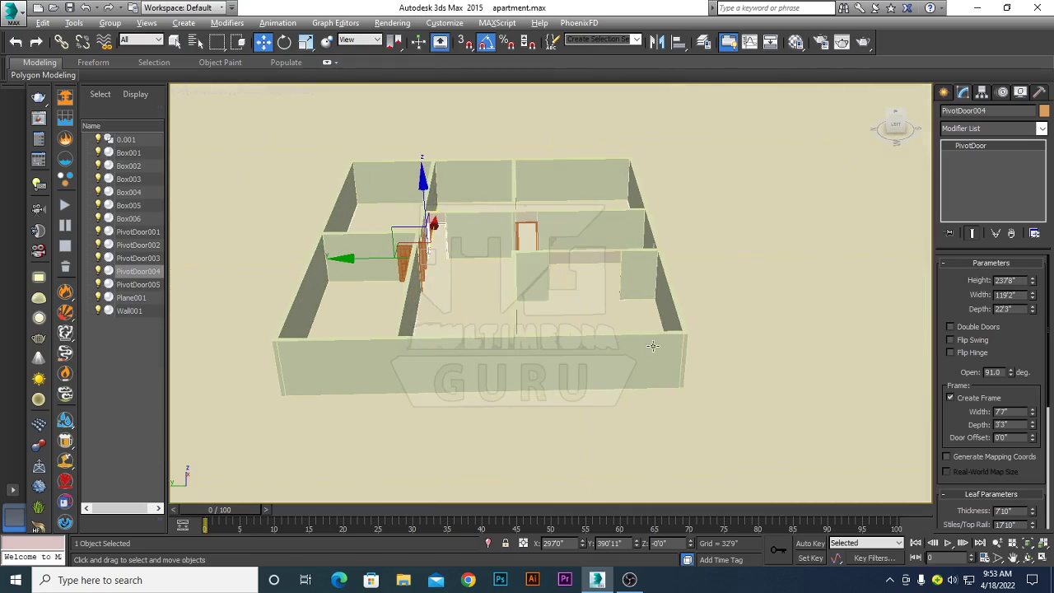
middle_click_drag(696, 354, 639, 410, "alt")
scroll(604, 369, "up", 4)
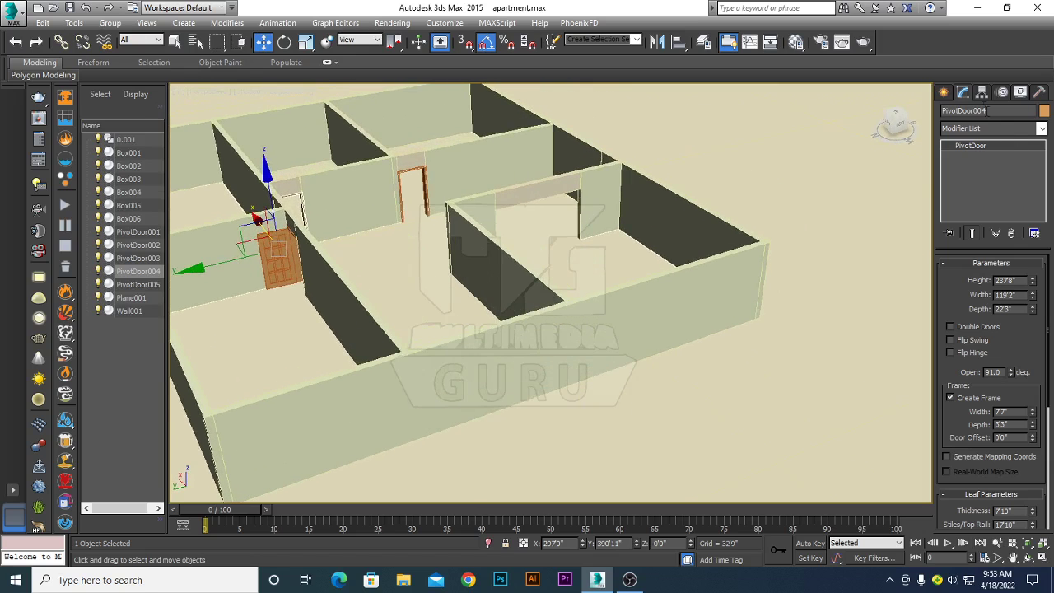
middle_click_drag(738, 309, 735, 339, "alt")
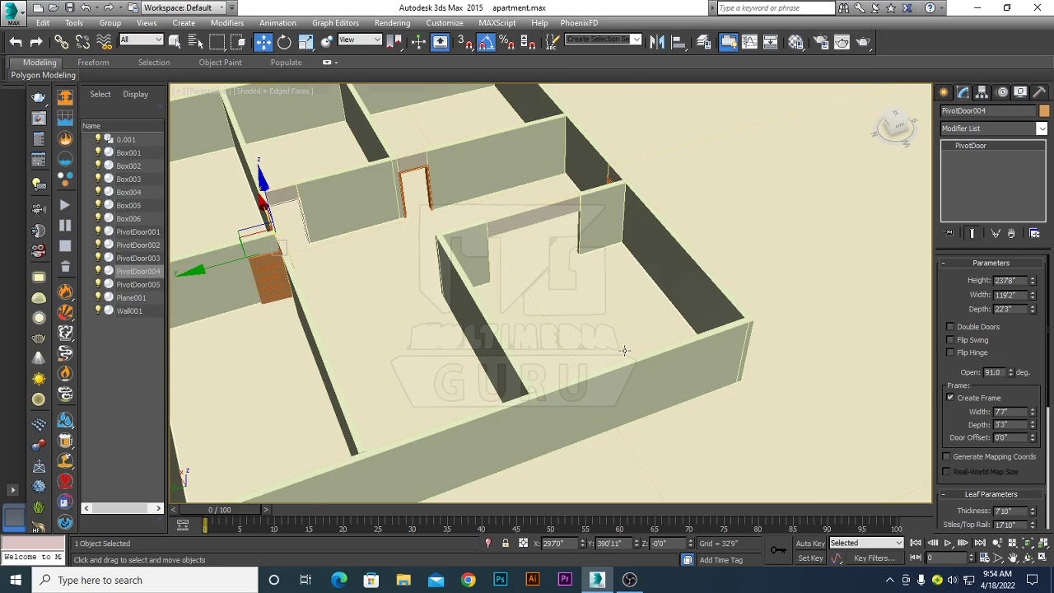
middle_click_drag(624, 351, 616, 360, "alt")
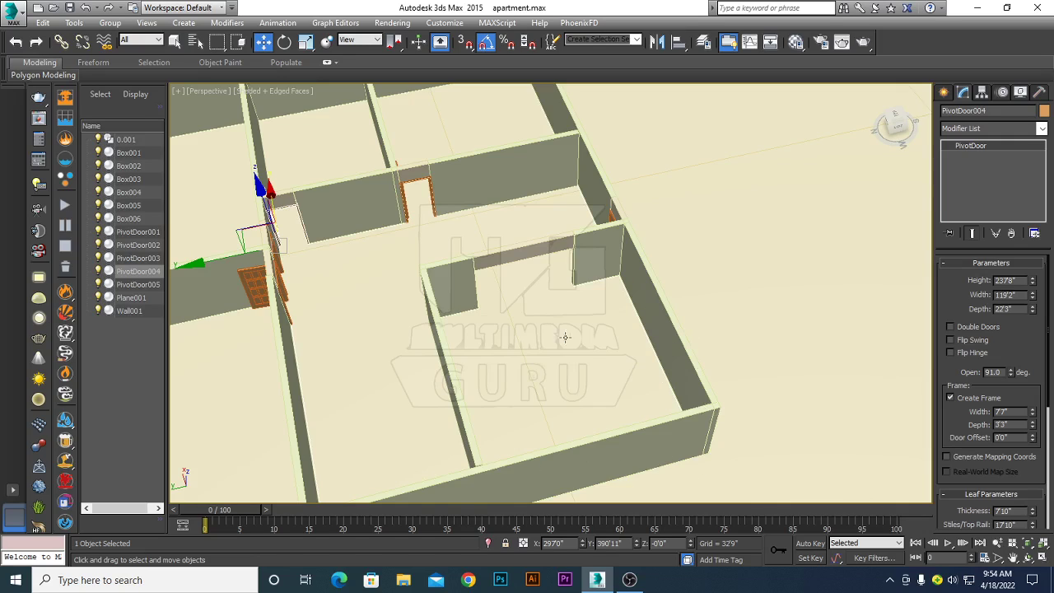
scroll(565, 337, "down", 4)
mouse_move(571, 374)
middle_mouse_down()
mouse_move(685, 324)
mouse_move(668, 335)
mouse_move(634, 297)
mouse_move(734, 435)
mouse_move(730, 410)
mouse_move(777, 388)
mouse_move(800, 271)
middle_mouse_up()
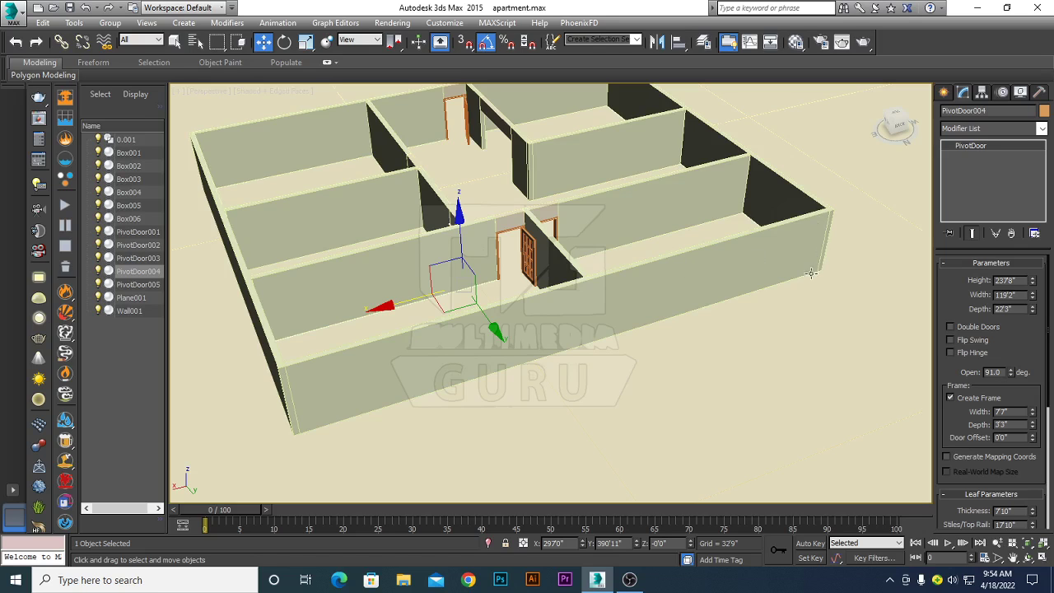
scroll(795, 314, "up", 3)
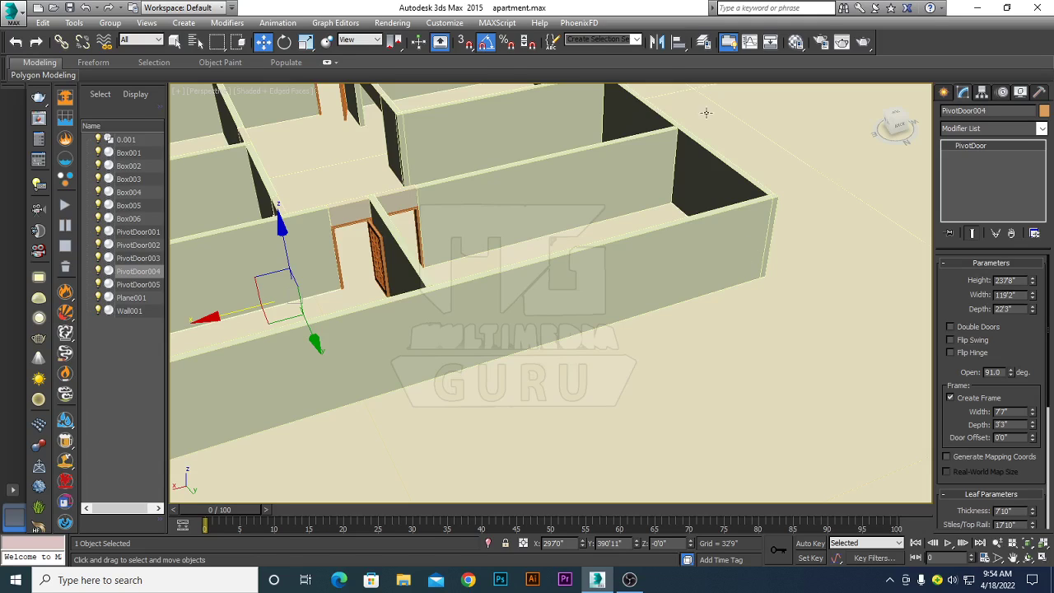
Turn Angle Snap off and 3D snapping on, snapping to Edge/Segment
left_click(486, 42)
right_click(465, 43)
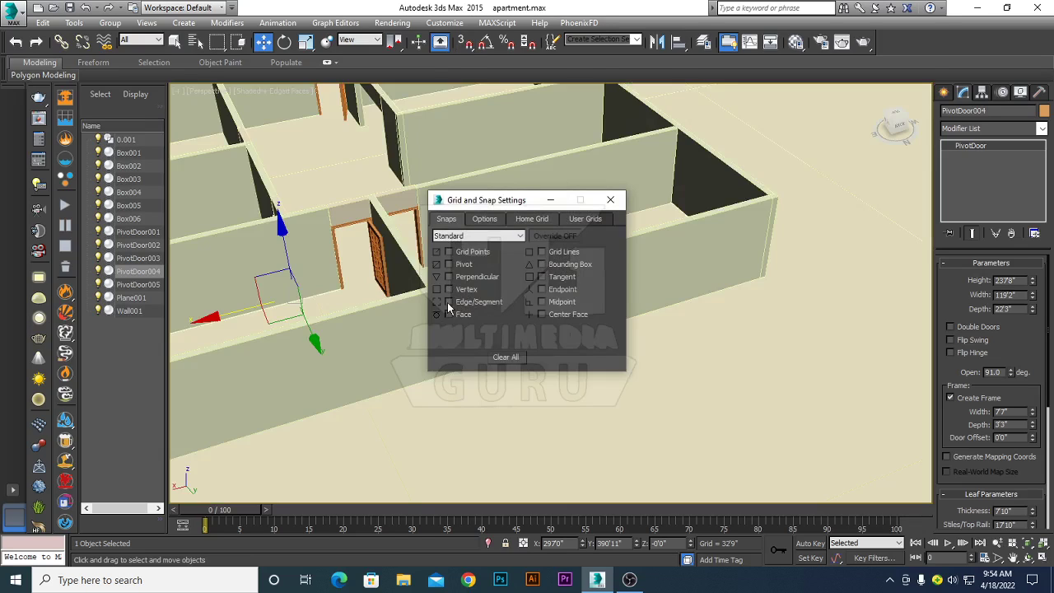
left_click(448, 303)
left_click(610, 200)
left_click(464, 42)
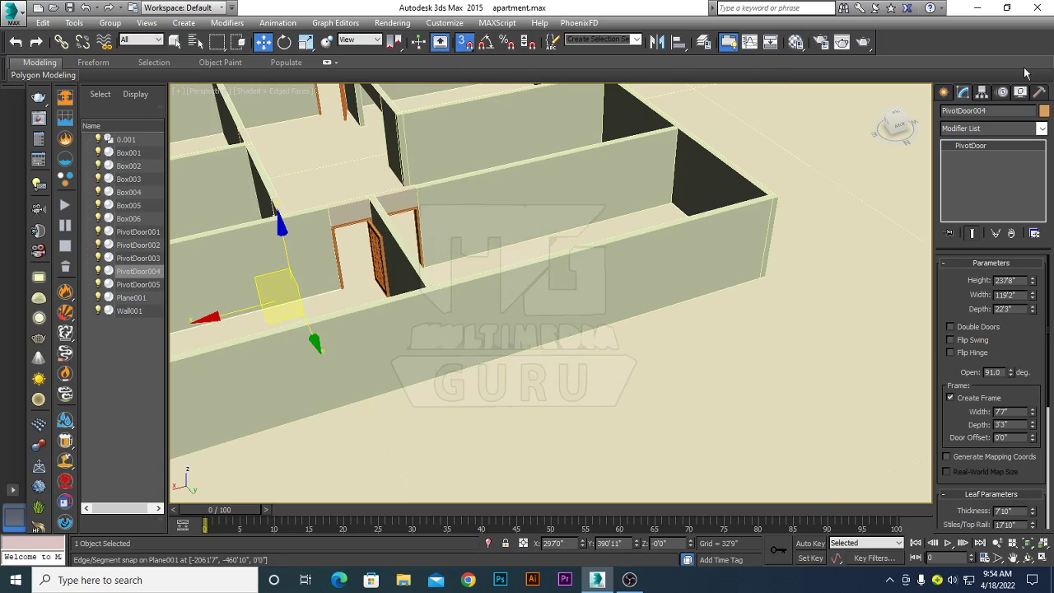
left_click(944, 91)
Pick the Windows category and Sliding window type, zooming toward the outer wall
left_click(965, 132)
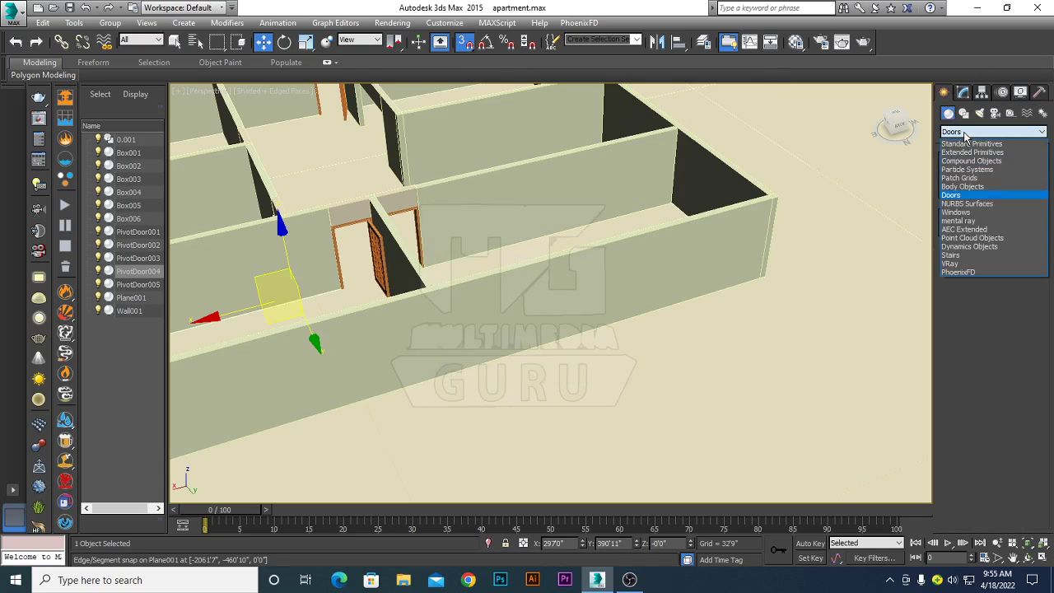
left_click(967, 214)
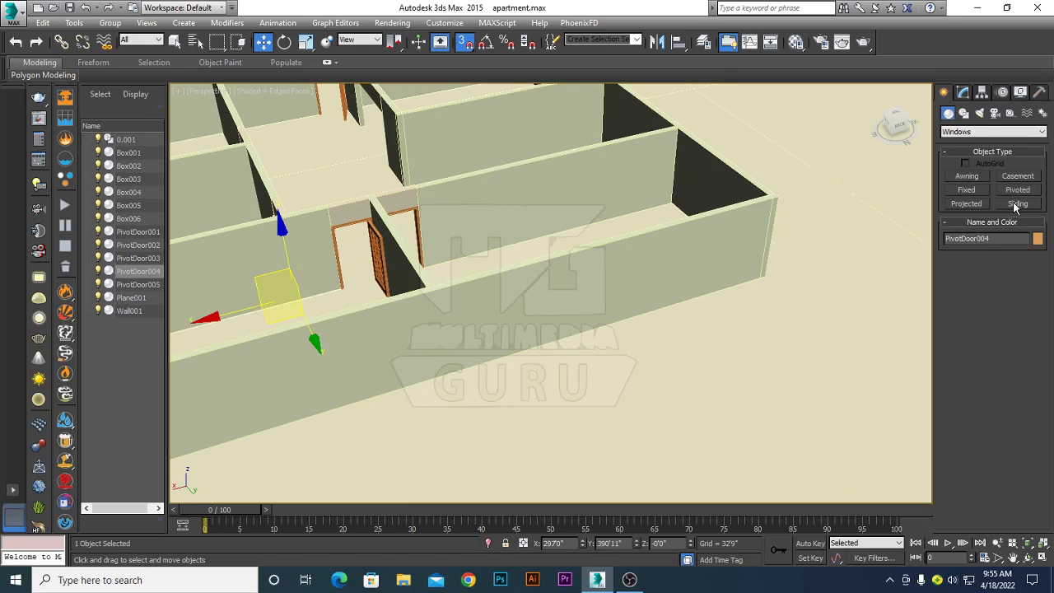
left_click(1015, 204)
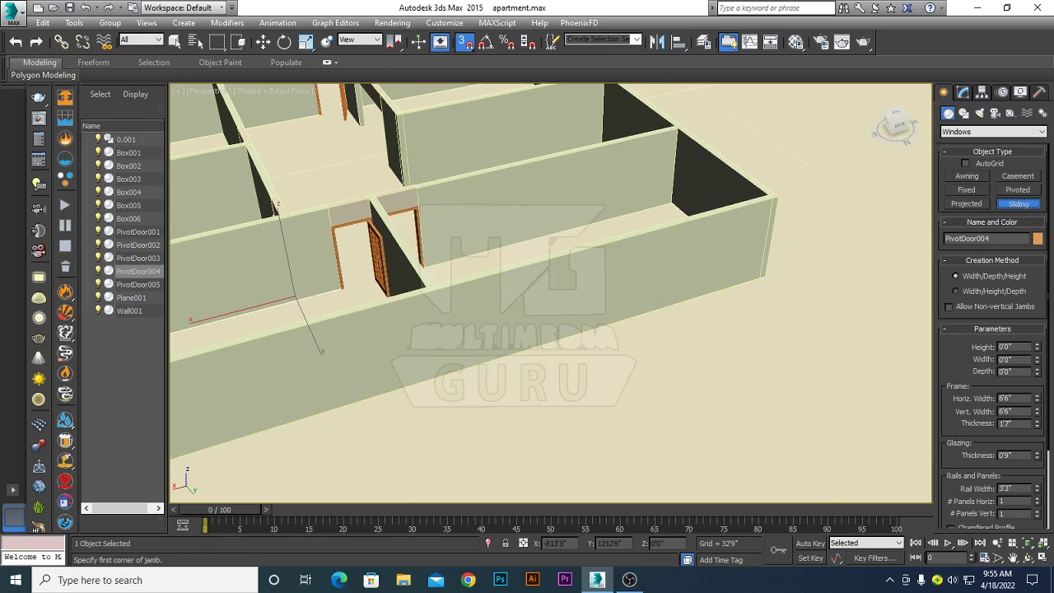
scroll(713, 353, "up", 5)
scroll(735, 355, "down", 2)
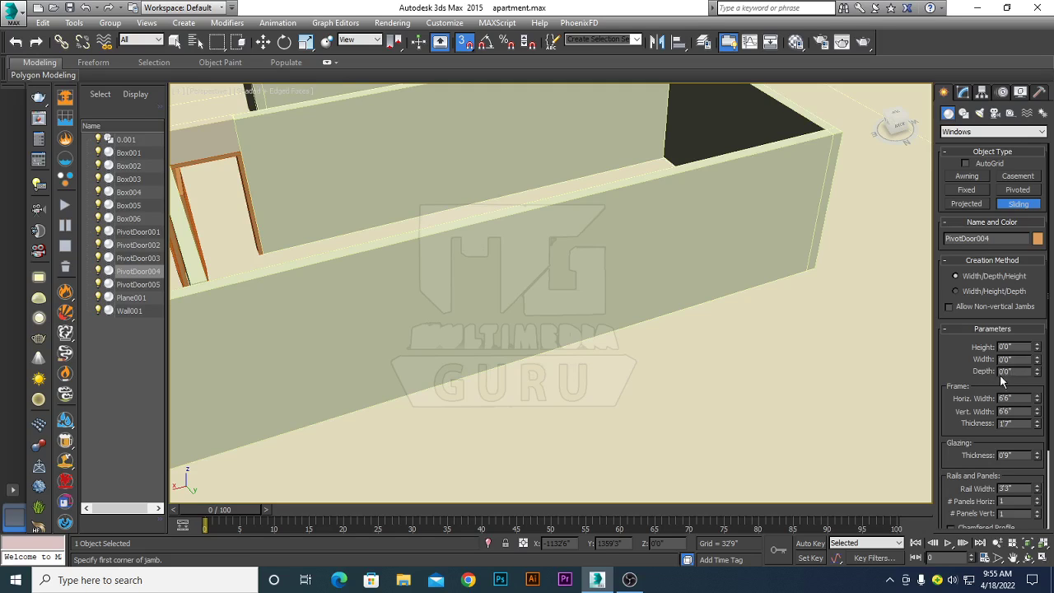
Draw SlidingWindow001 on the wall's base edge, 22'3" deep, 206'3" high, widened to 241'3"
left_click(593, 337)
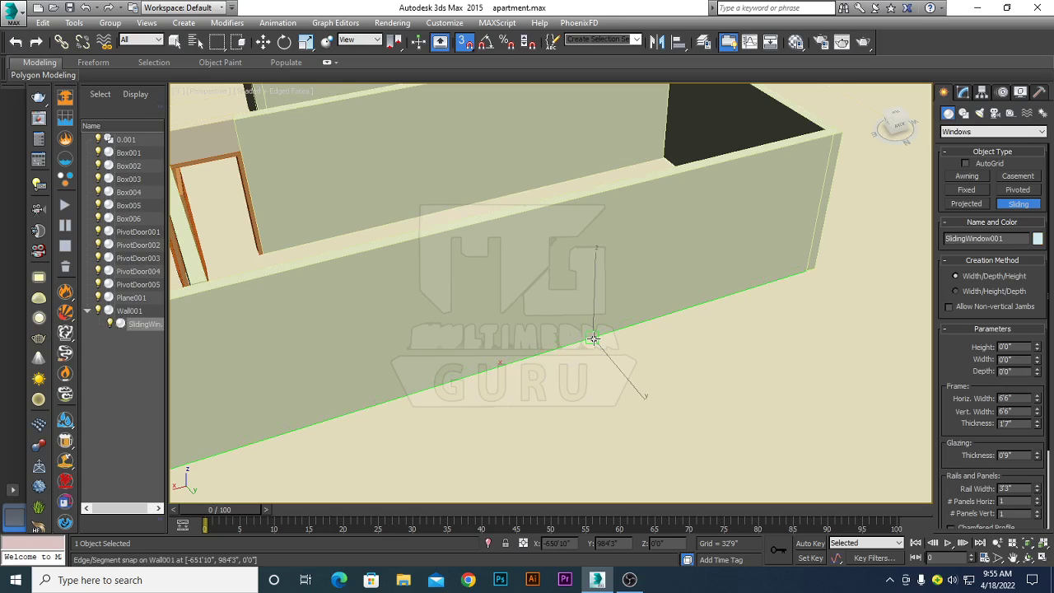
key("F3")
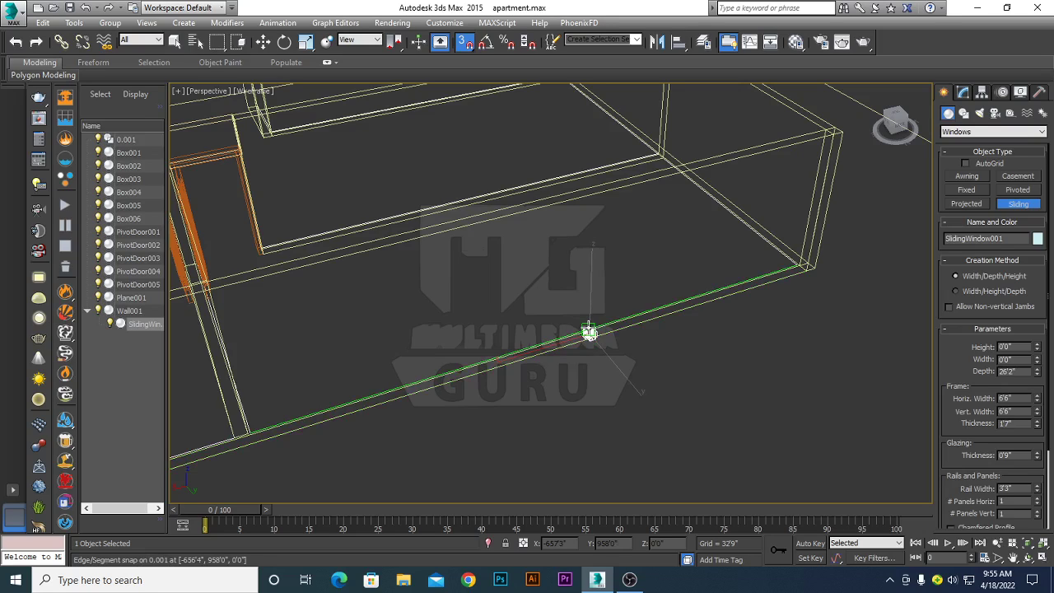
left_click(589, 331)
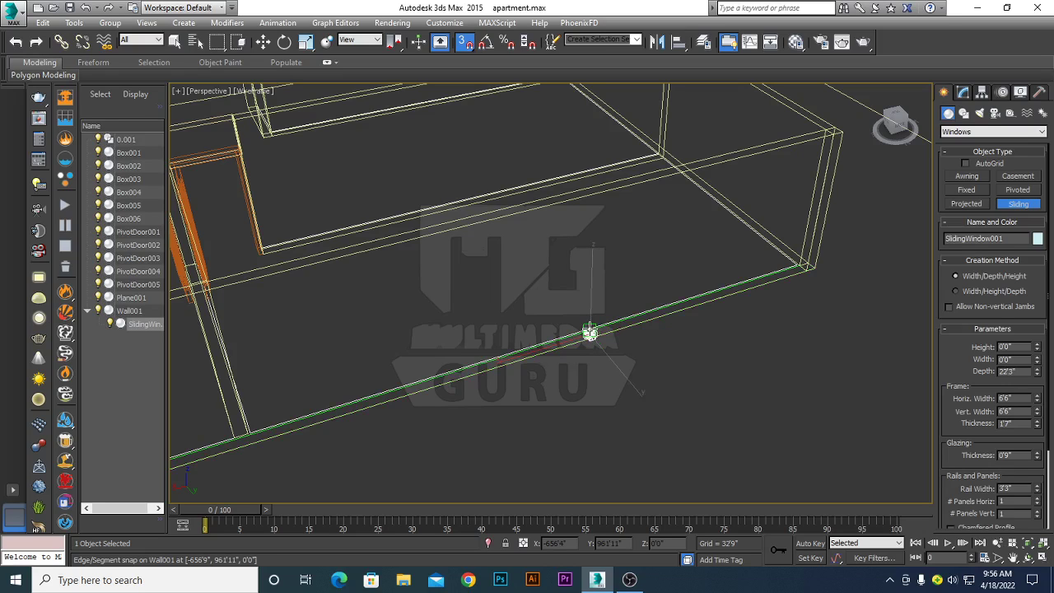
left_click(589, 332)
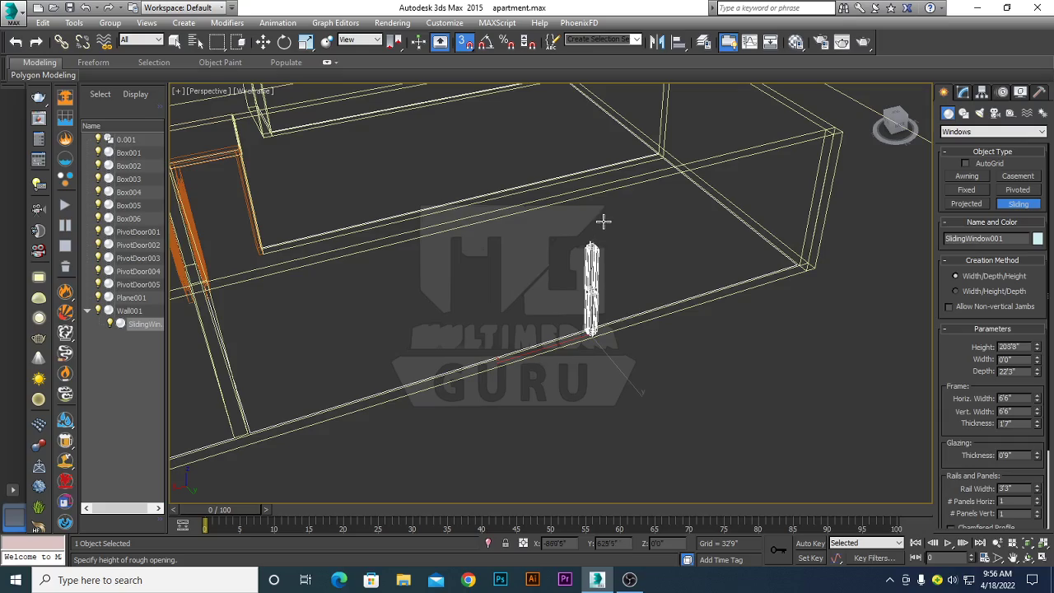
left_click(603, 221)
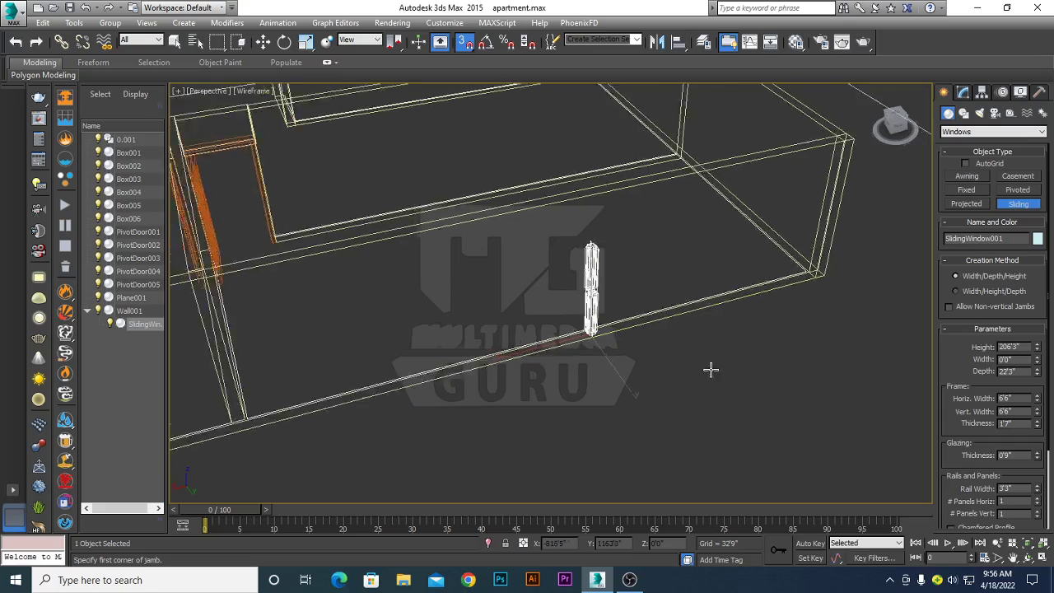
middle_click_drag(710, 370, 719, 378, "alt")
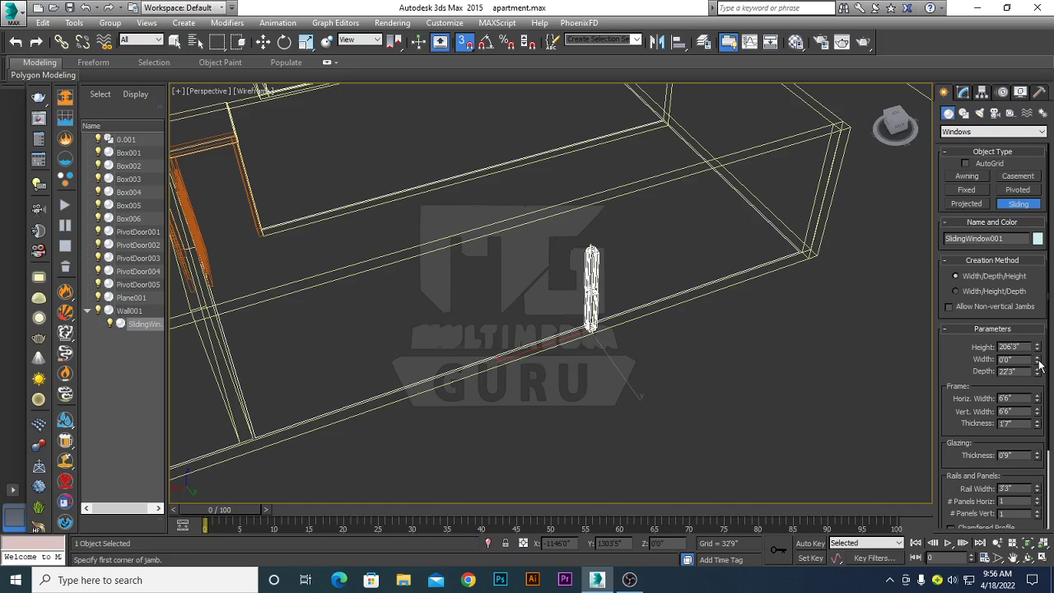
left_click_drag(1038, 362, 1051, 283)
left_click_drag(1052, 362, 1051, 161)
mouse_move(653, 405)
middle_mouse_down("alt")
mouse_move(626, 370)
mouse_move(659, 379)
middle_mouse_up("alt")
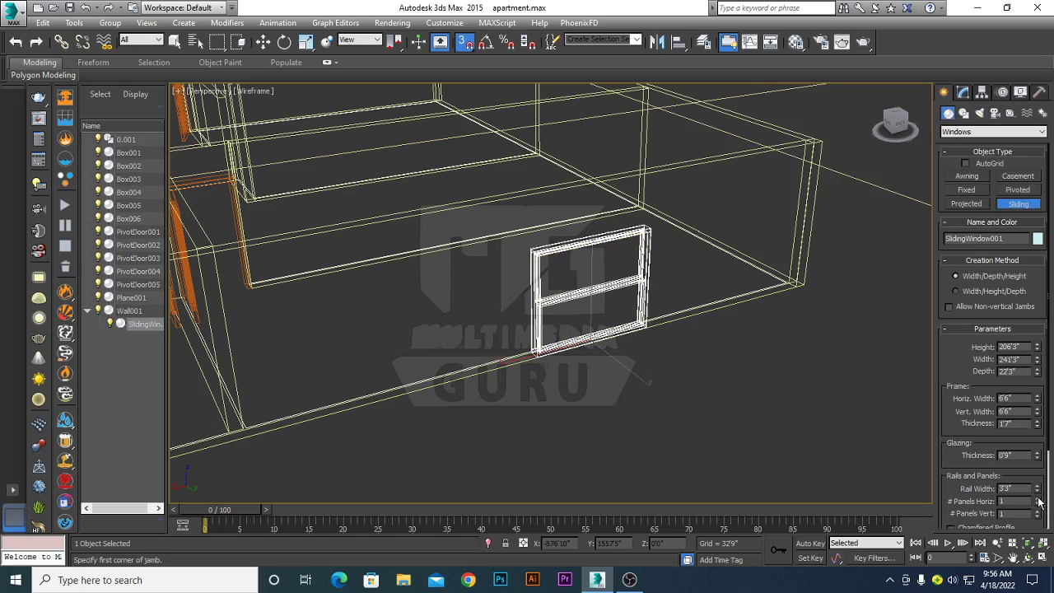
left_click_drag(953, 342, 951, 234)
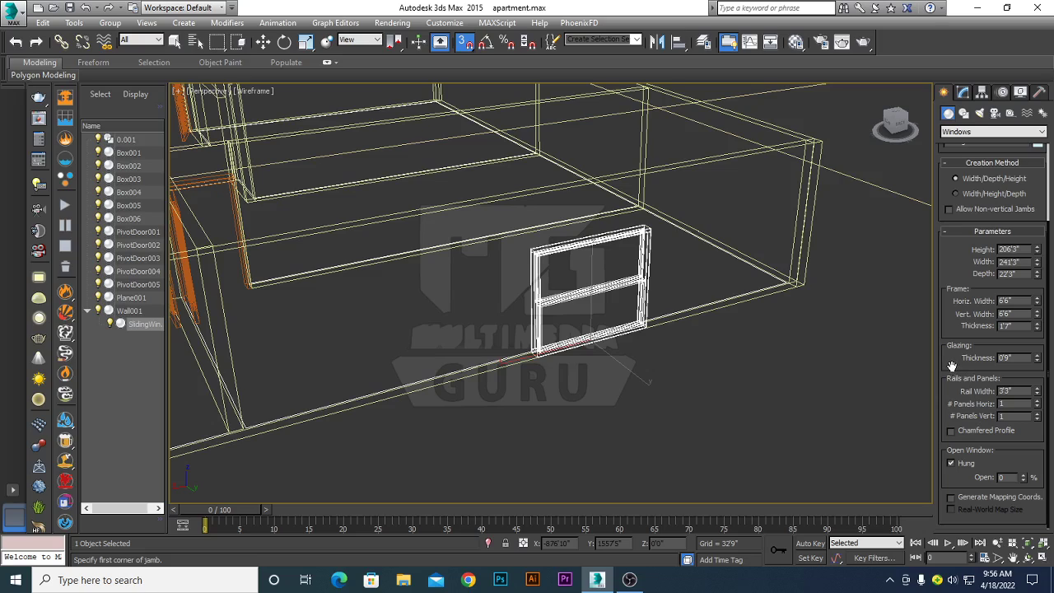
Switch SlidingWindow001 from hung to sliding and open its panel to 66% in shaded view
left_click(951, 463)
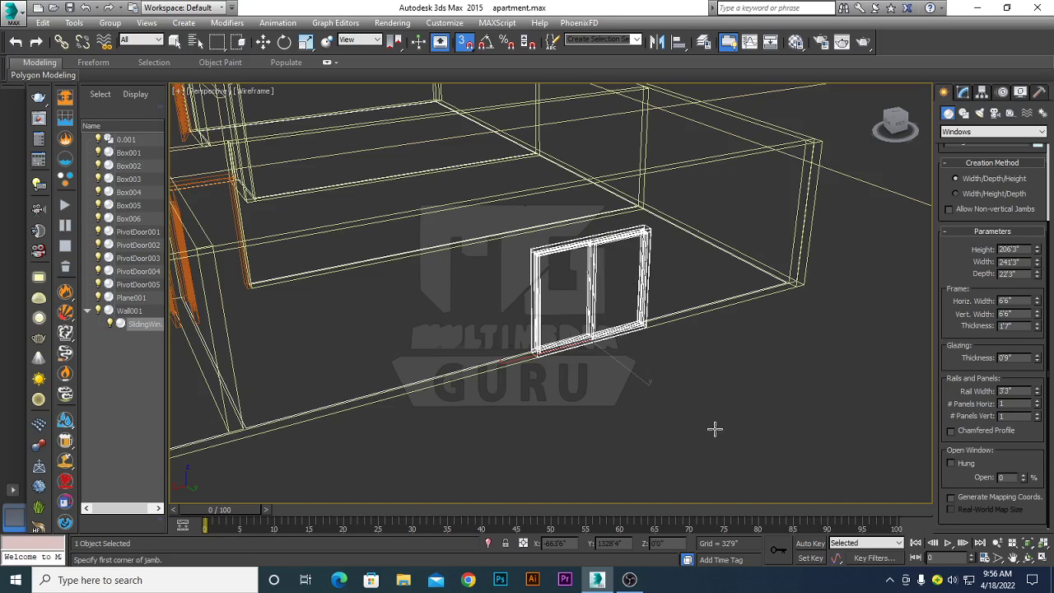
key("F3")
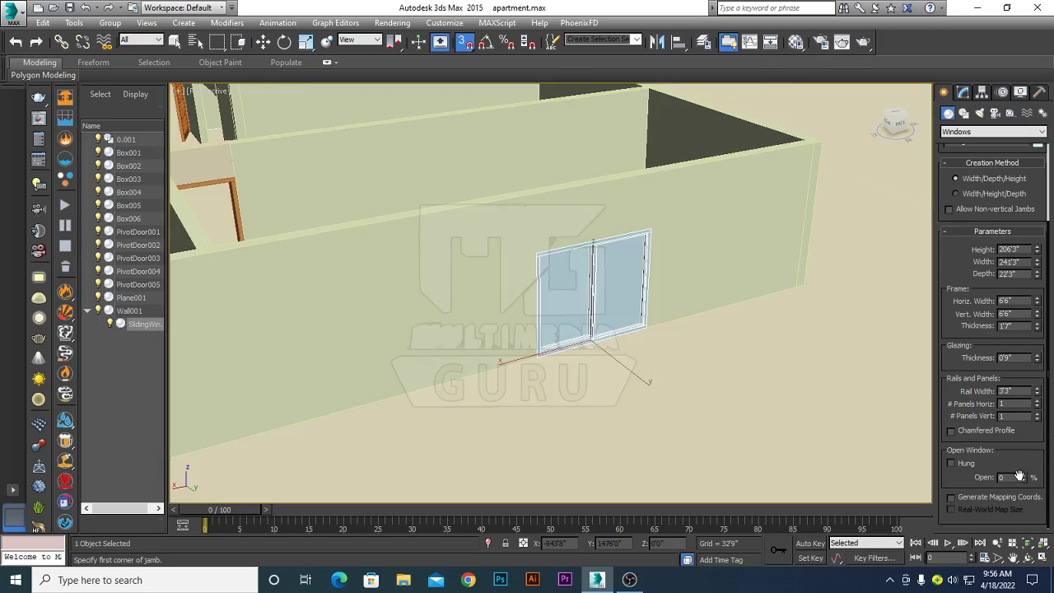
mouse_move(1026, 479)
left_mouse_down()
mouse_move(1027, 377)
mouse_move(1038, 429)
left_mouse_up()
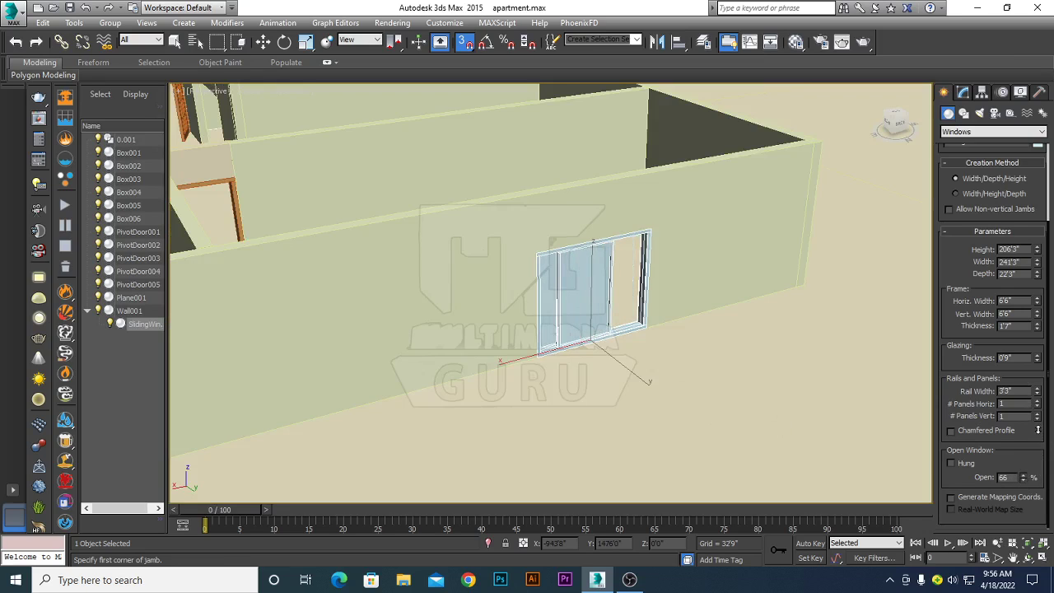
scroll(588, 429, "down", 2)
scroll(589, 429, "down", 2)
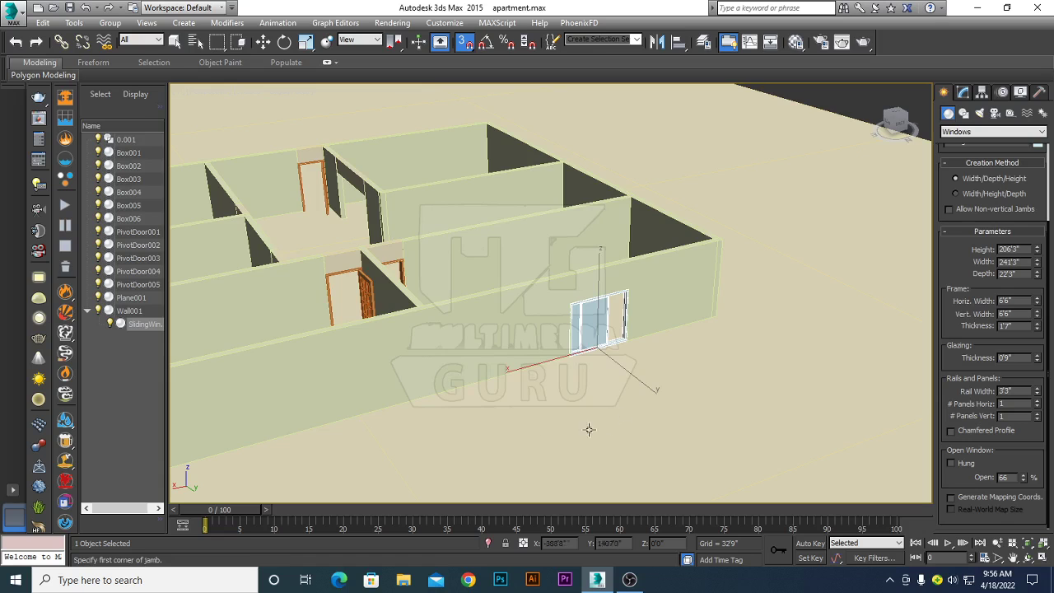
mouse_move(589, 429)
middle_mouse_down("alt")
mouse_move(565, 412)
mouse_move(697, 372)
mouse_move(663, 387)
middle_mouse_up("alt")
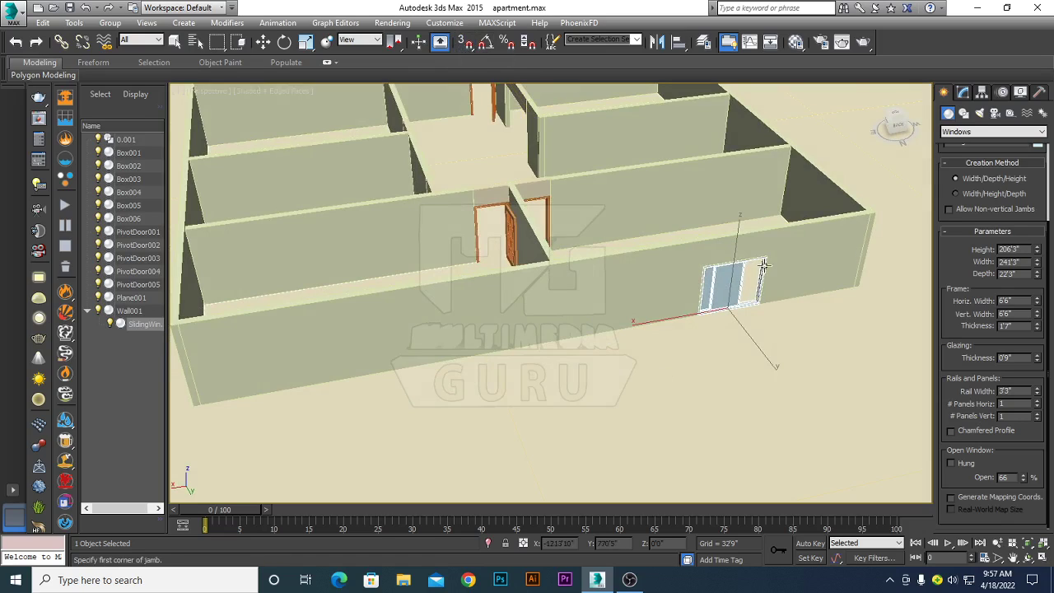
Move SlidingWindow001 along the outer wall toward its corner and show its Modify parameters
key("w")
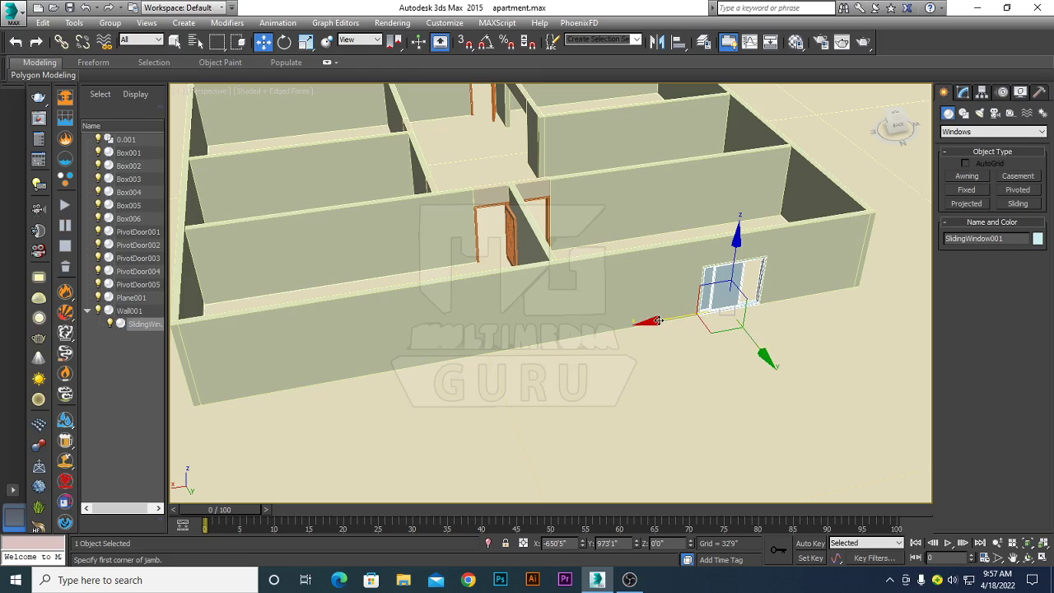
left_click_drag(659, 321, 740, 313)
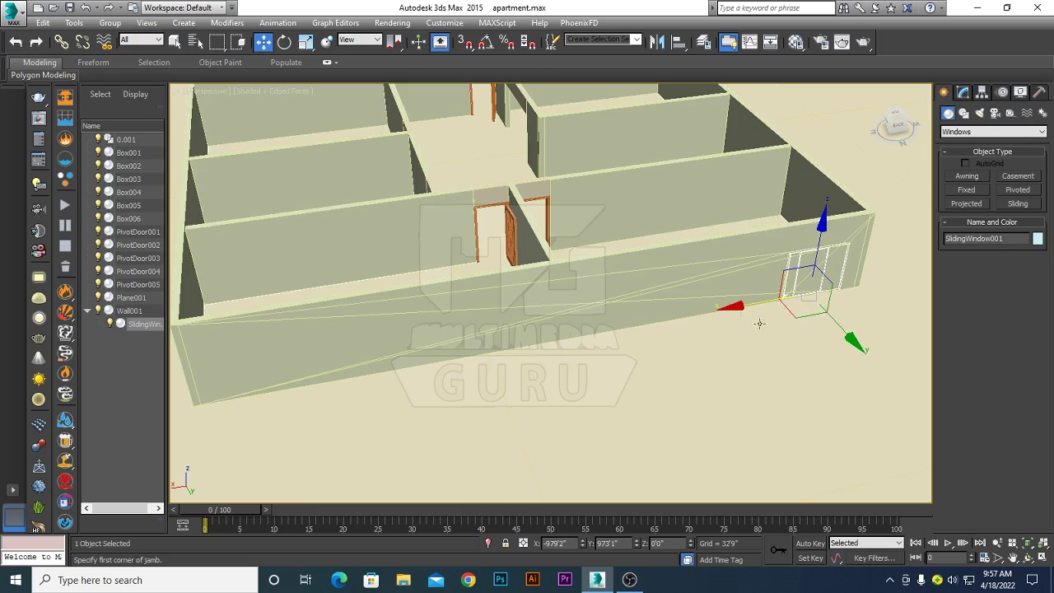
scroll(764, 350, "up", 5)
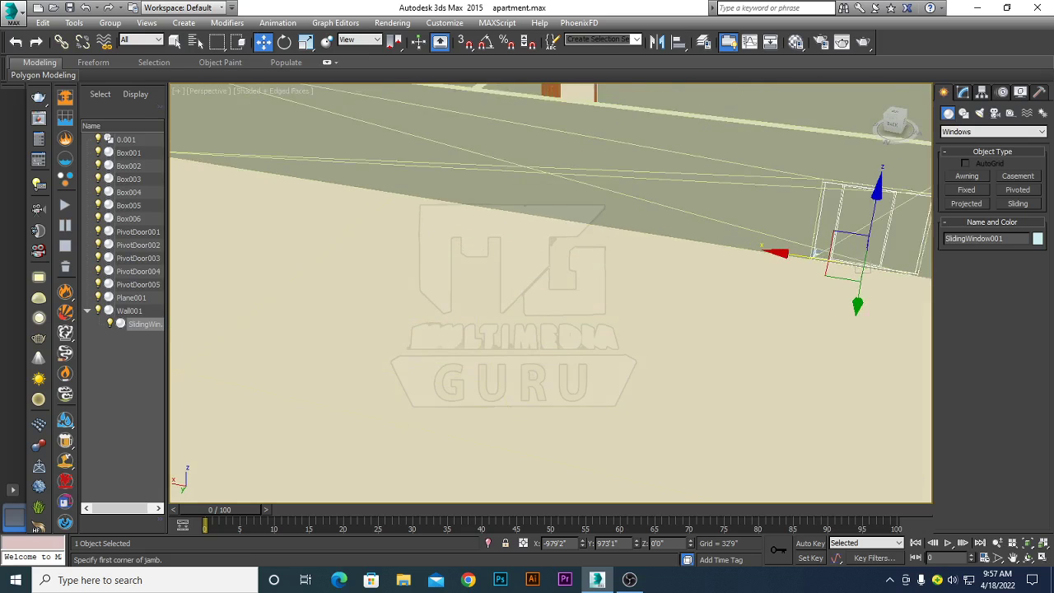
middle_click_drag(696, 353, 541, 420)
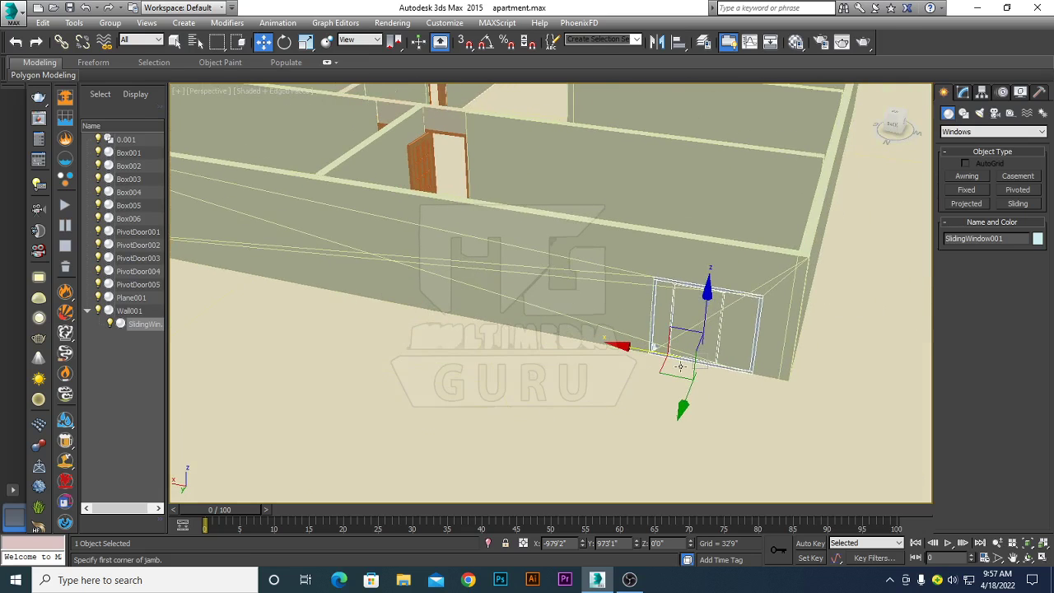
left_click(963, 92)
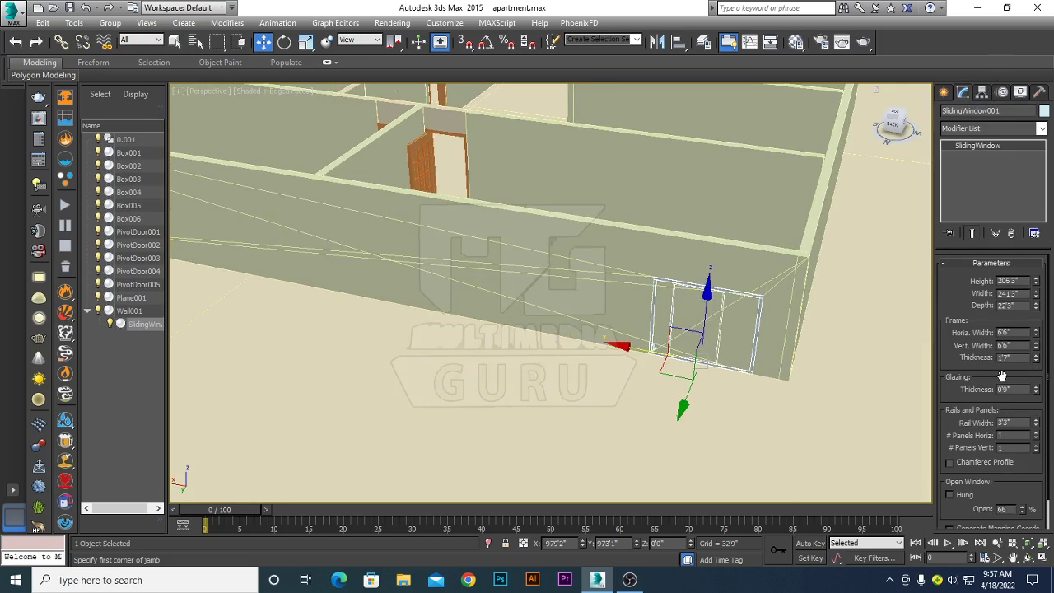
Reduce SlidingWindow001's Open value to 56% and its height to 169'1"
scroll(1002, 377, "down", 2)
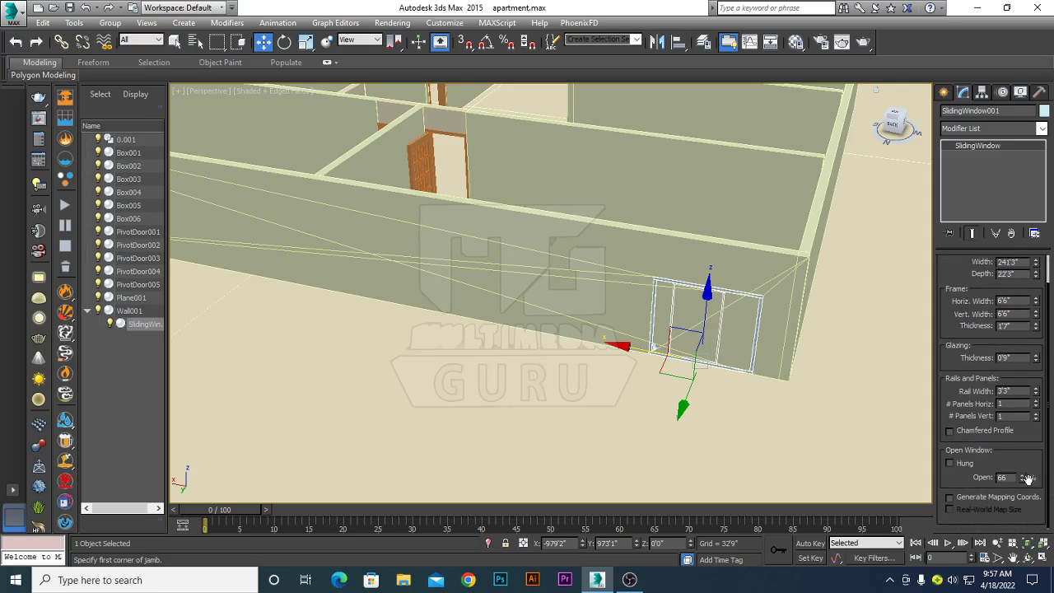
mouse_move(1025, 480)
left_mouse_down()
mouse_move(1044, 515)
mouse_move(1044, 486)
left_mouse_up()
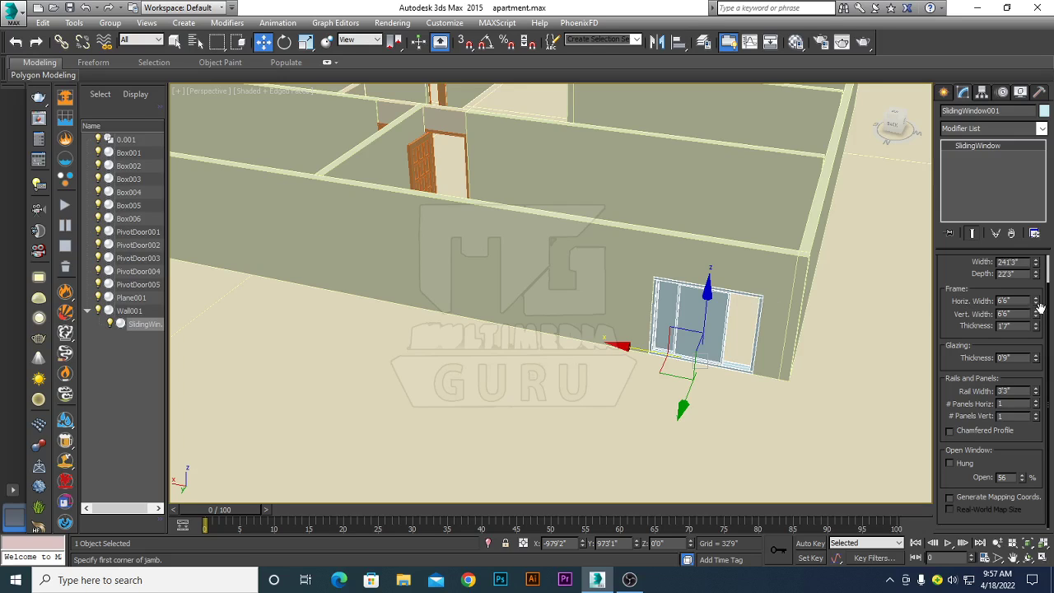
left_click_drag(1040, 294, 1040, 376)
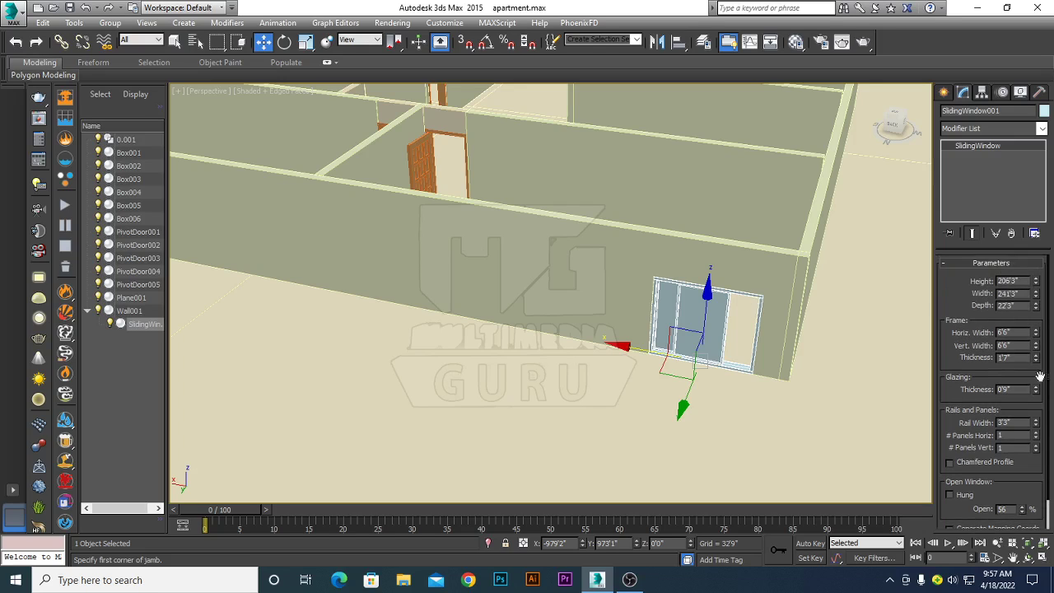
left_click_drag(1036, 281, 1035, 288)
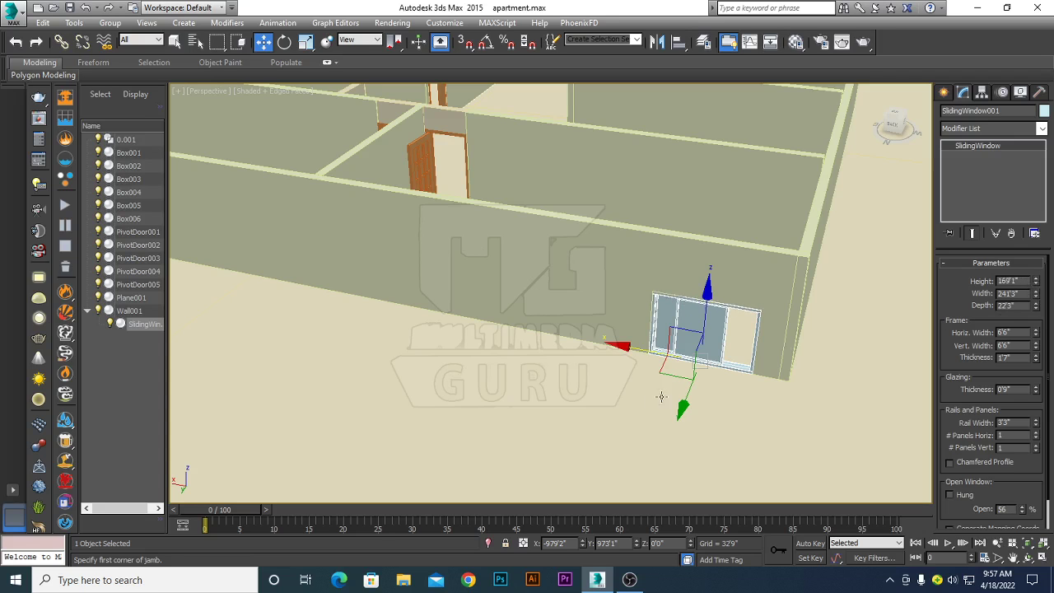
middle_click_drag(595, 414, 589, 452, "alt")
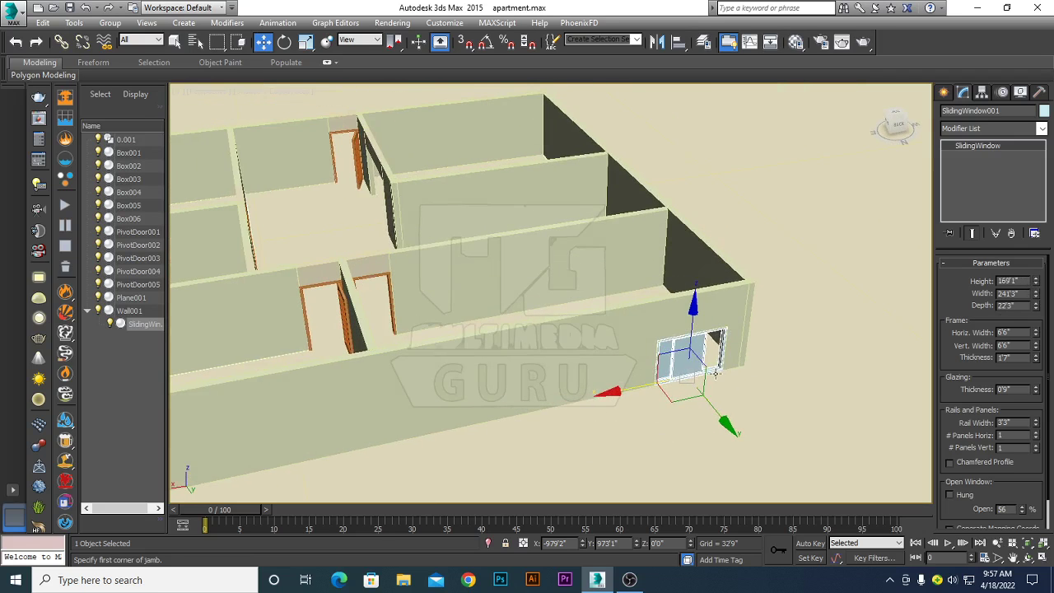
middle_click_drag(716, 373, 719, 310, "alt")
Clone SlidingWindow001 as a Copy further left along the front wall and open its panel slightly wider
scroll(815, 255, "down", 3)
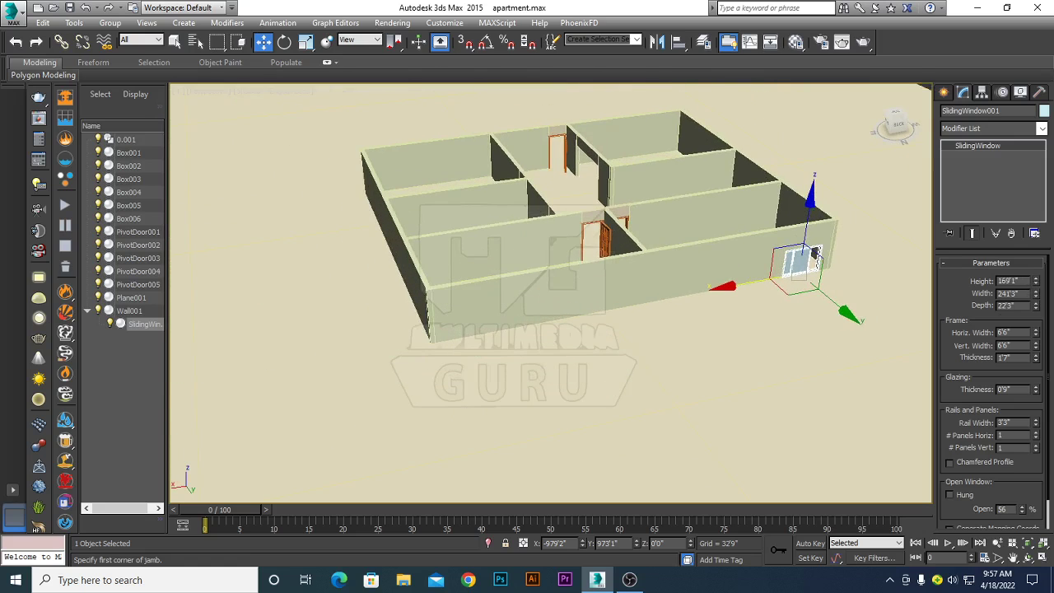
left_click_drag(739, 283, 415, 370, "shift")
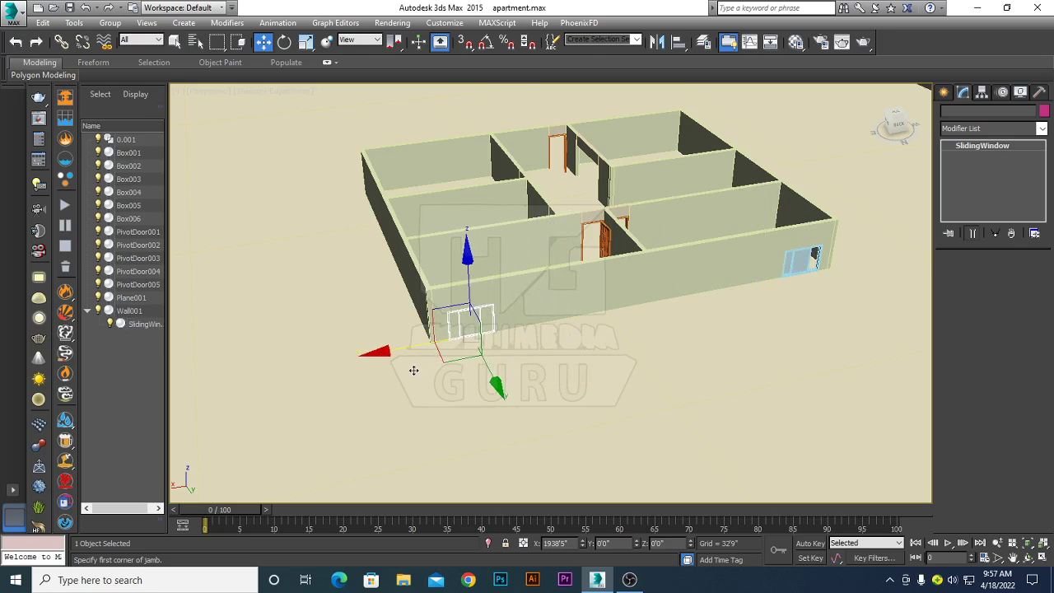
left_click_drag(415, 369, 417, 369, "shift")
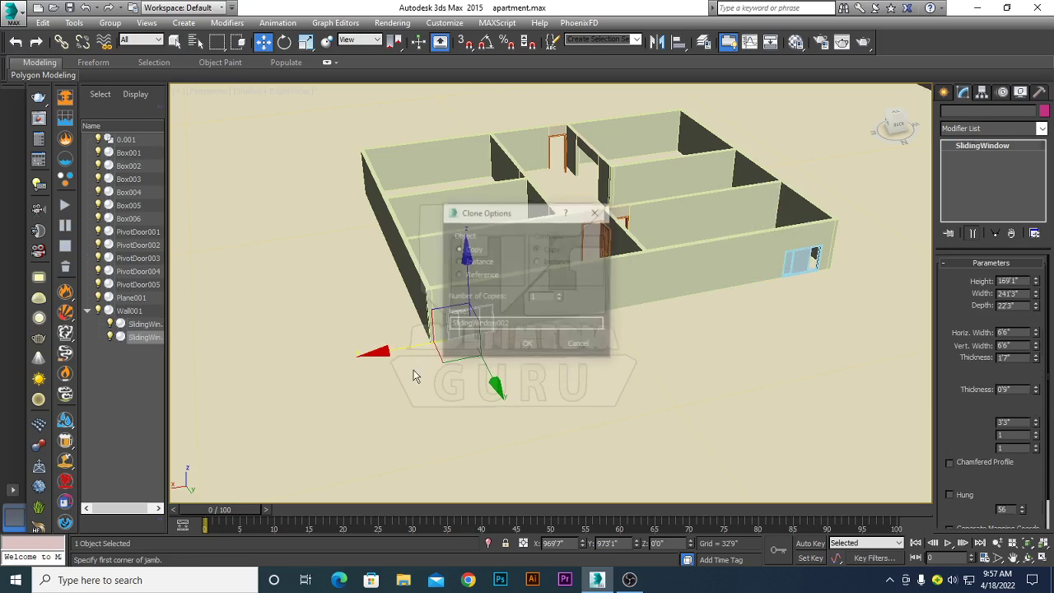
left_click(529, 347)
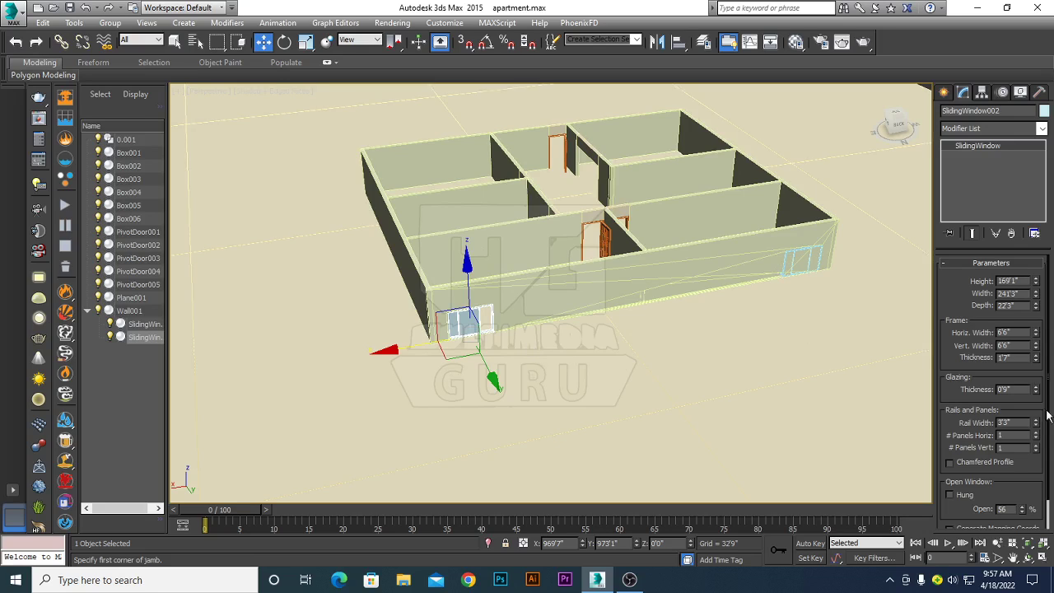
scroll(1006, 476, "down", 1)
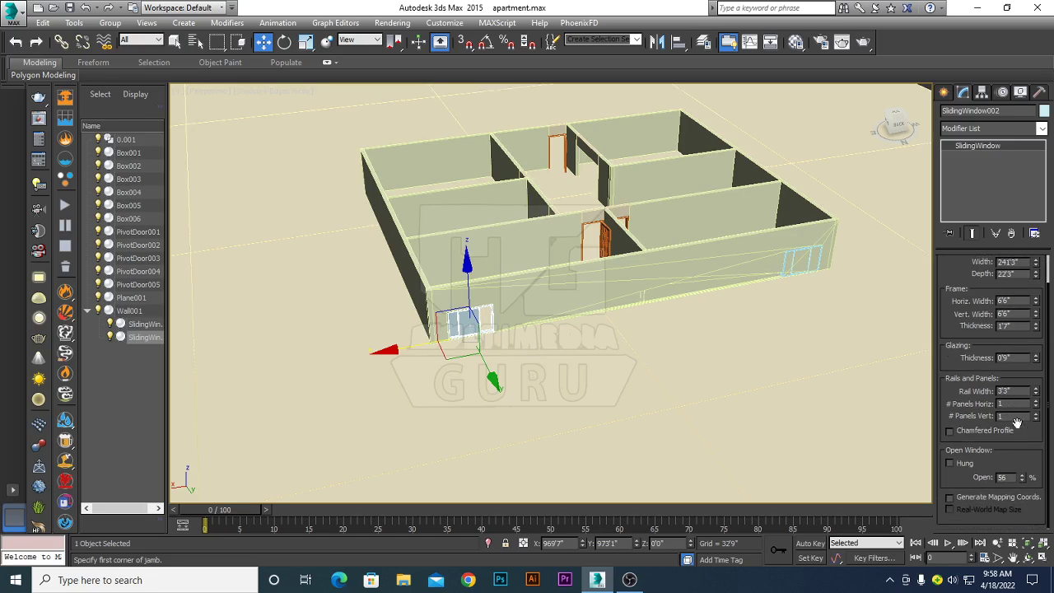
left_click_drag(1021, 475, 1023, 474)
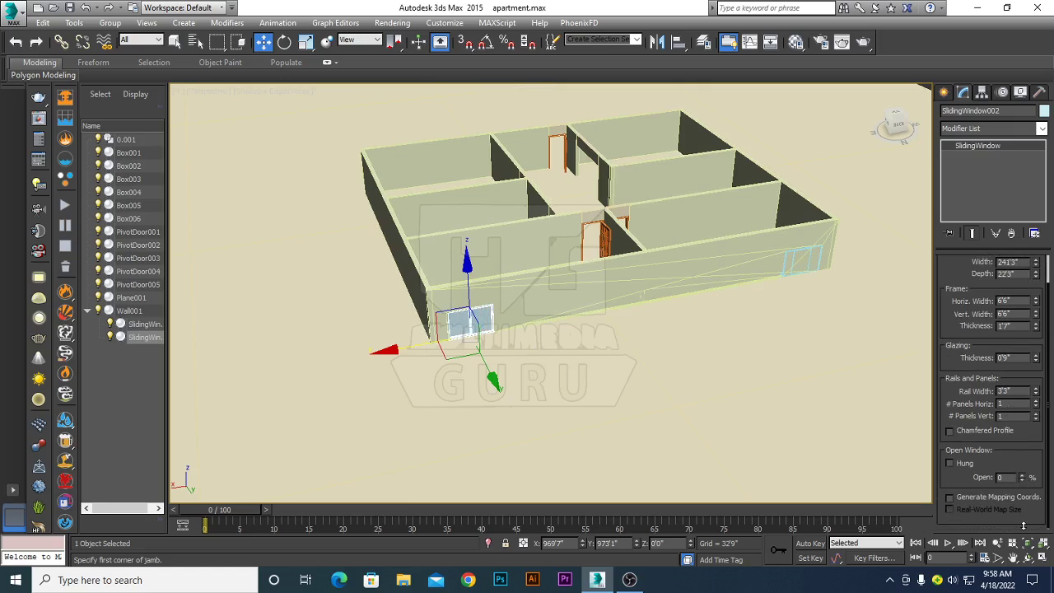
Deselect the window via the ground plane and reframe the view toward the side wall
left_click(766, 329)
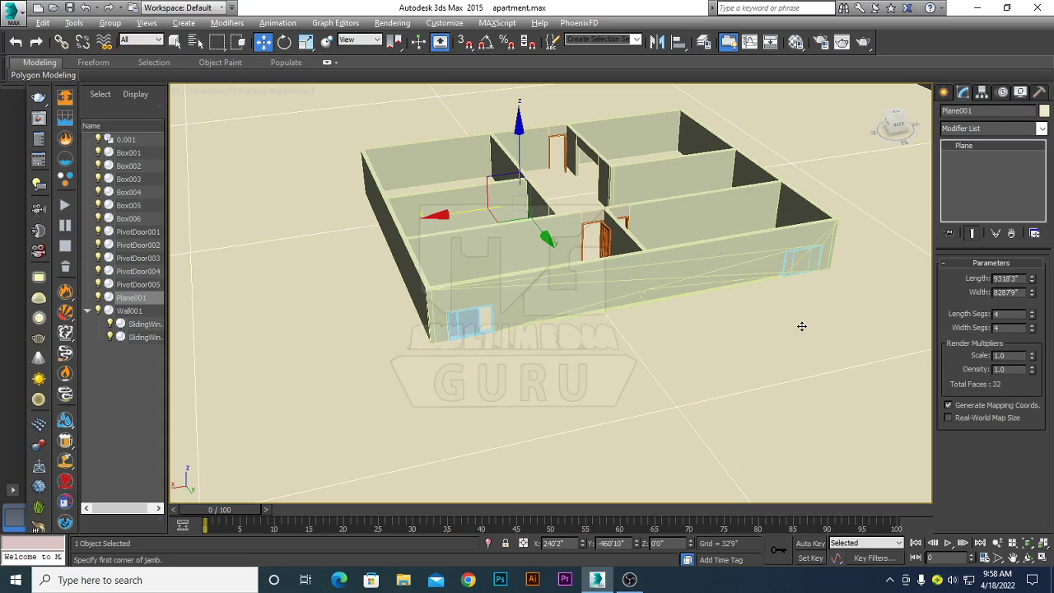
scroll(790, 329, "up", 2)
scroll(766, 321, "up", 2)
scroll(752, 303, "up", 3)
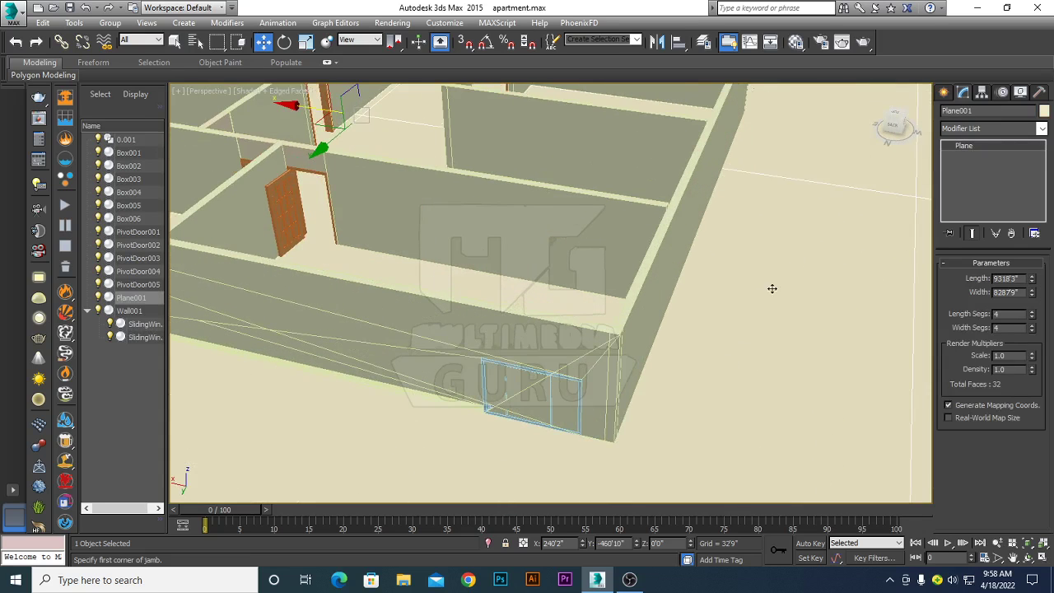
scroll(760, 280, "down", 2)
scroll(680, 370, "down", 2)
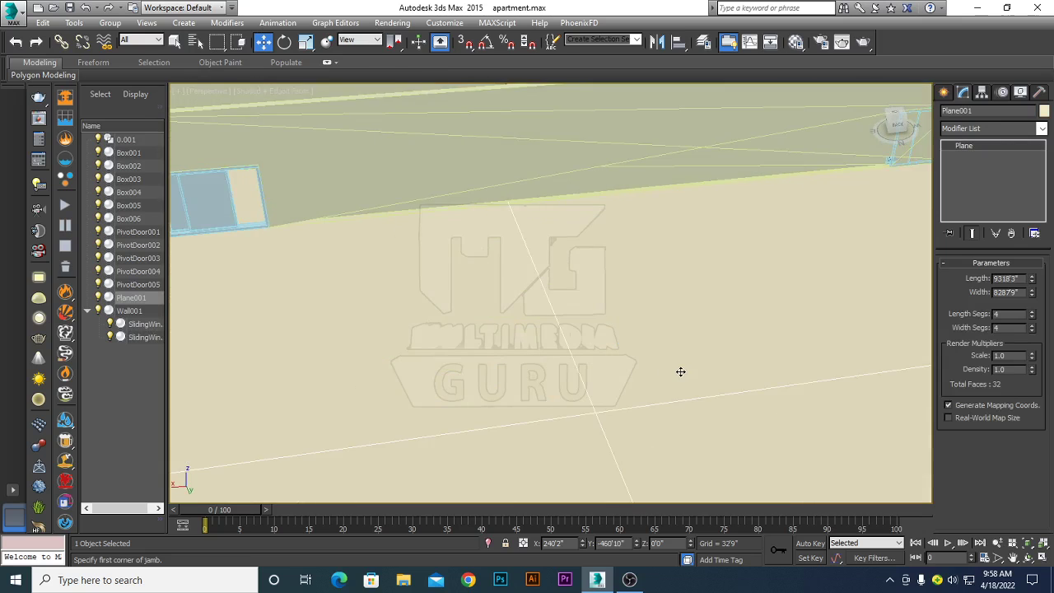
scroll(680, 370, "down", 2)
middle_click_drag(663, 428, 692, 469)
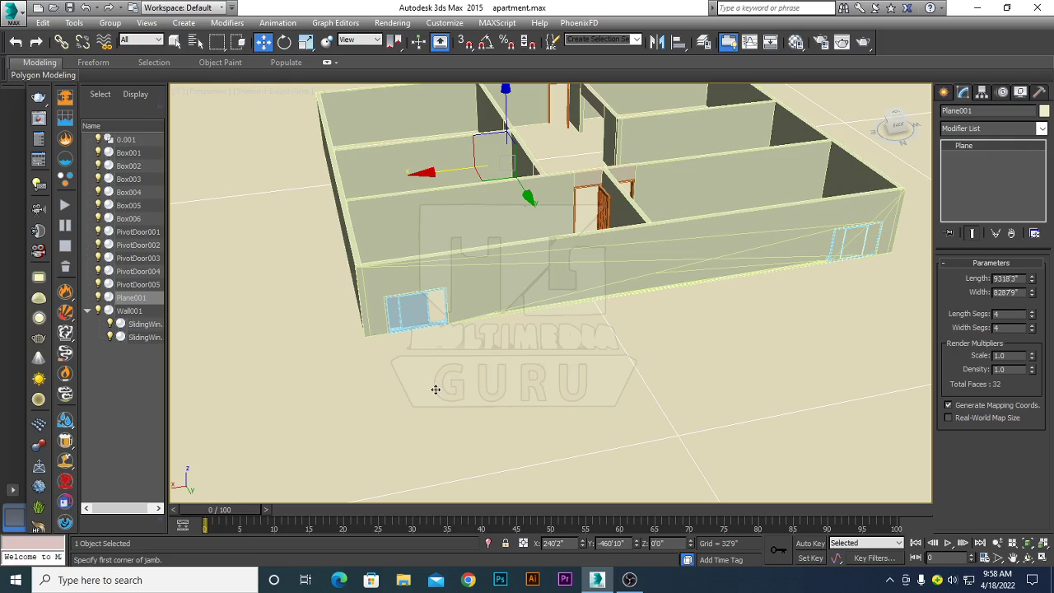
mouse_move(408, 402)
middle_mouse_down("alt")
mouse_move(475, 398)
mouse_move(464, 403)
middle_mouse_up("alt")
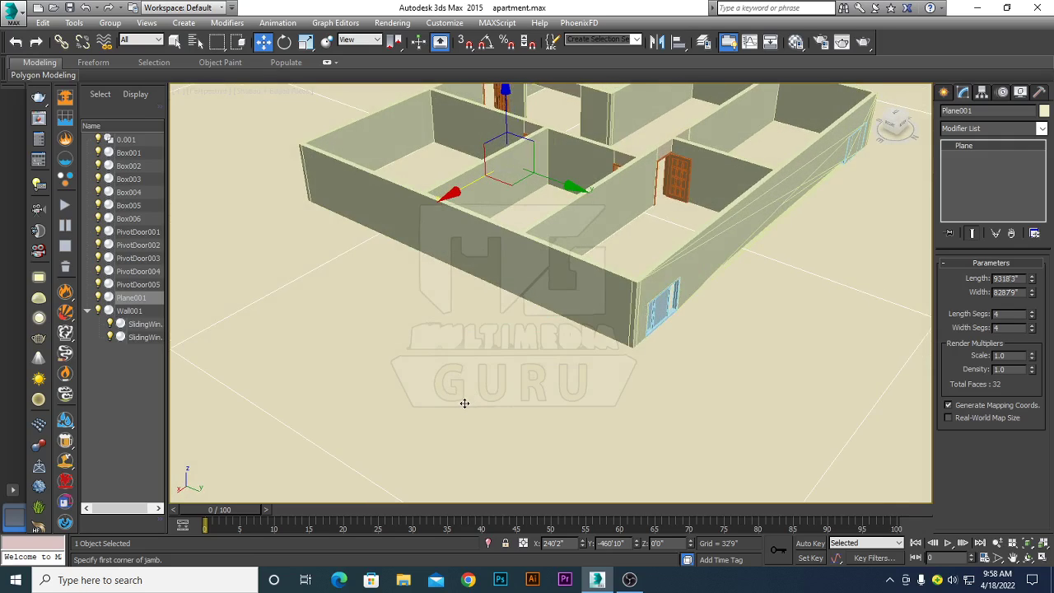
Clone the side-wall window as SlidingWindow003 and narrow it to 147'2" wide
left_click(663, 310)
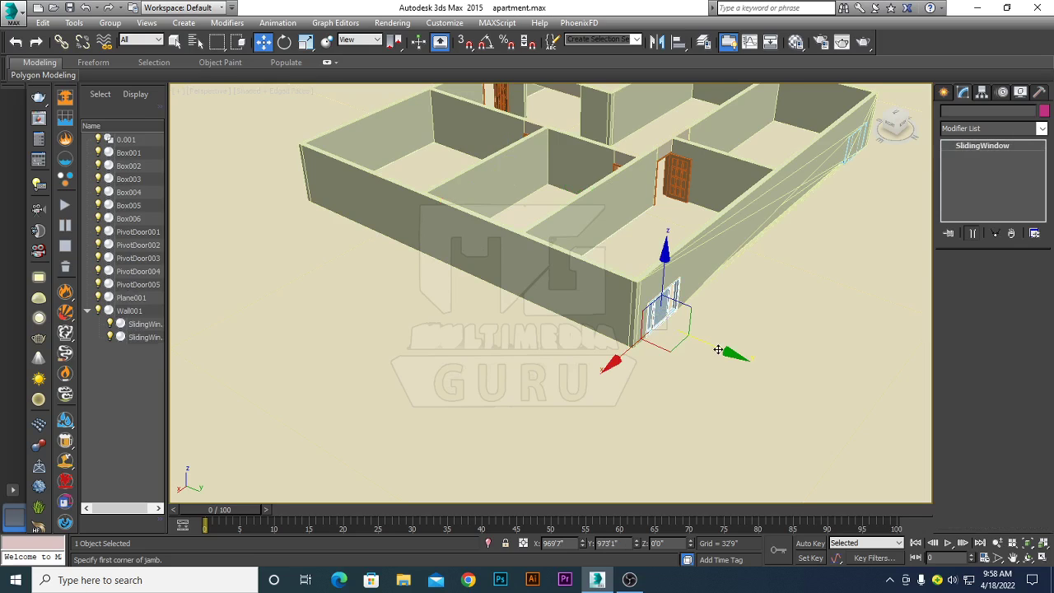
left_click_drag(718, 349, 745, 360, "shift")
left_click(528, 351)
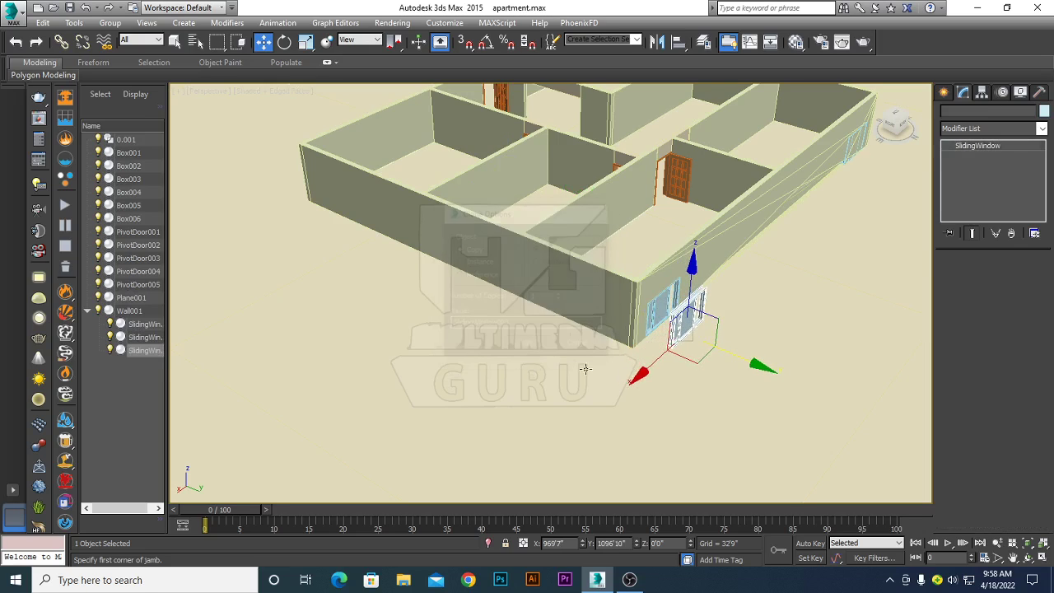
mouse_move(715, 409)
middle_mouse_down("alt")
mouse_move(604, 418)
mouse_move(711, 346)
middle_mouse_up("alt")
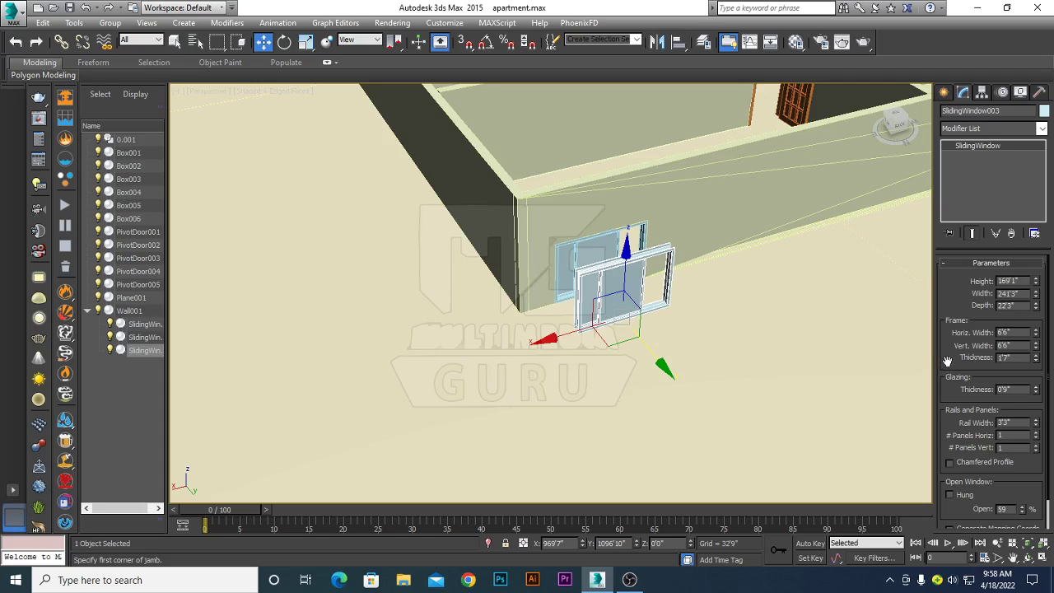
mouse_move(948, 360)
left_mouse_down()
mouse_move(954, 322)
mouse_move(957, 383)
left_mouse_up()
mouse_move(1036, 295)
left_mouse_down()
mouse_move(1035, 319)
mouse_move(1023, 319)
left_mouse_up()
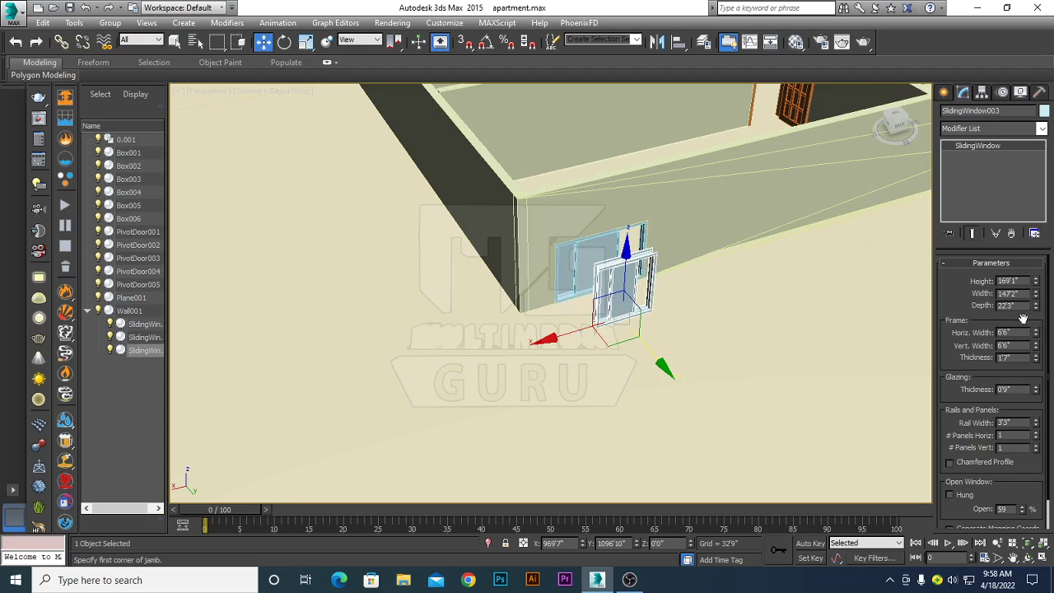
Move SlidingWindow003 along X to the far end of the long wall
scroll(578, 376, "down", 3)
scroll(578, 377, "down", 3)
middle_click_drag(634, 425, 712, 438, "alt")
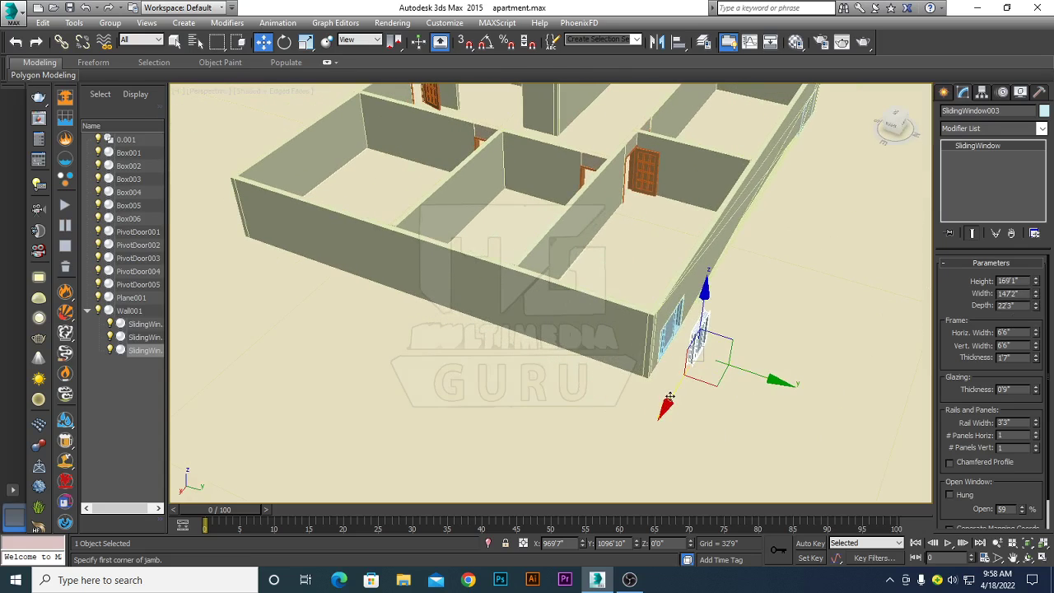
mouse_move(669, 397)
left_mouse_down()
mouse_move(754, 408)
mouse_move(540, 358)
mouse_move(266, 330)
left_mouse_up()
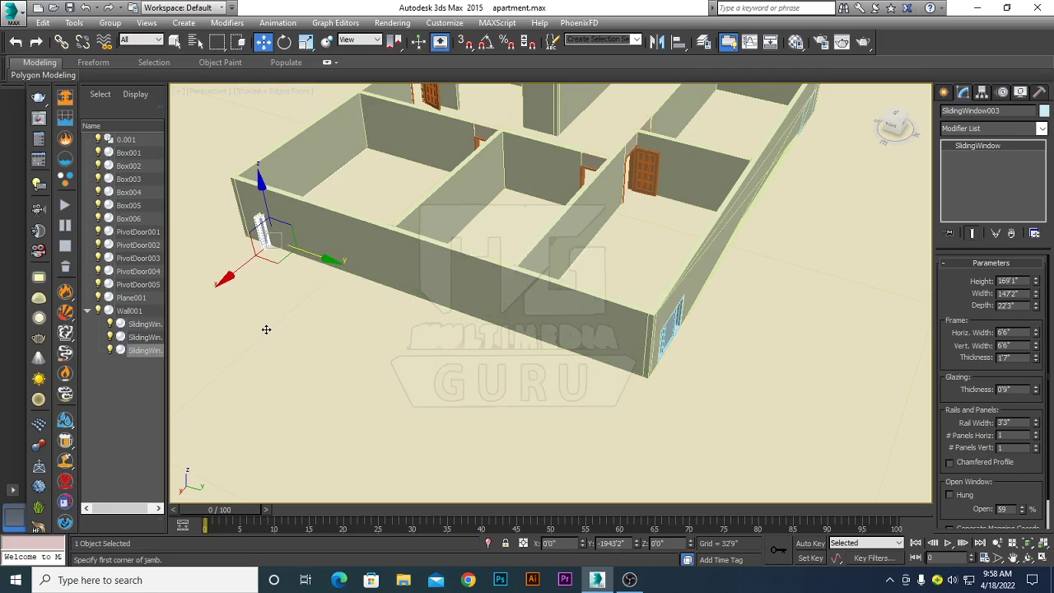
scroll(324, 388, "up", 2)
scroll(354, 371, "up", 2)
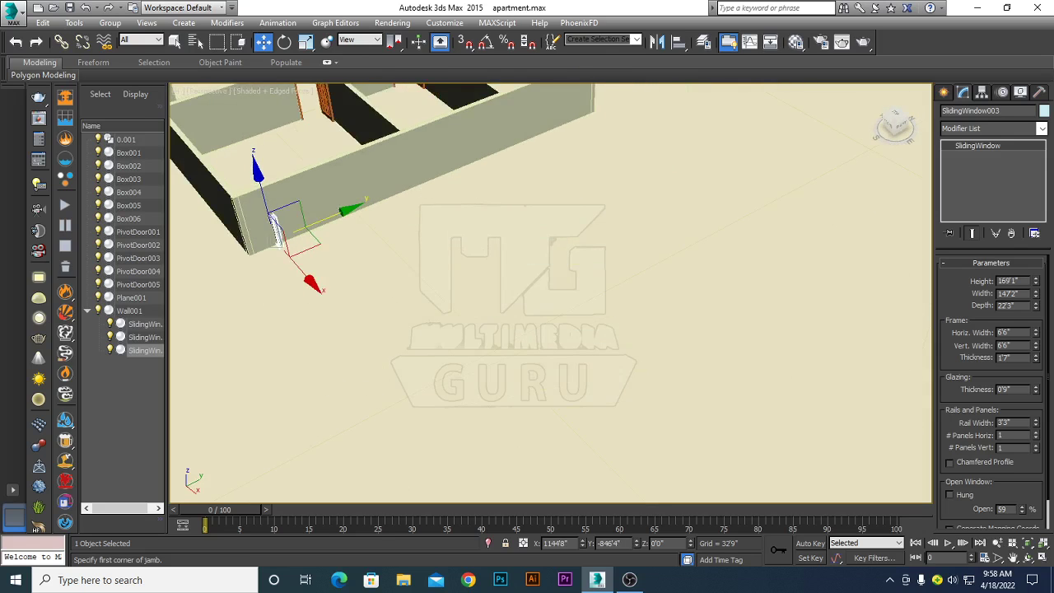
scroll(393, 354, "up", 1)
middle_click_drag(393, 354, 614, 457)
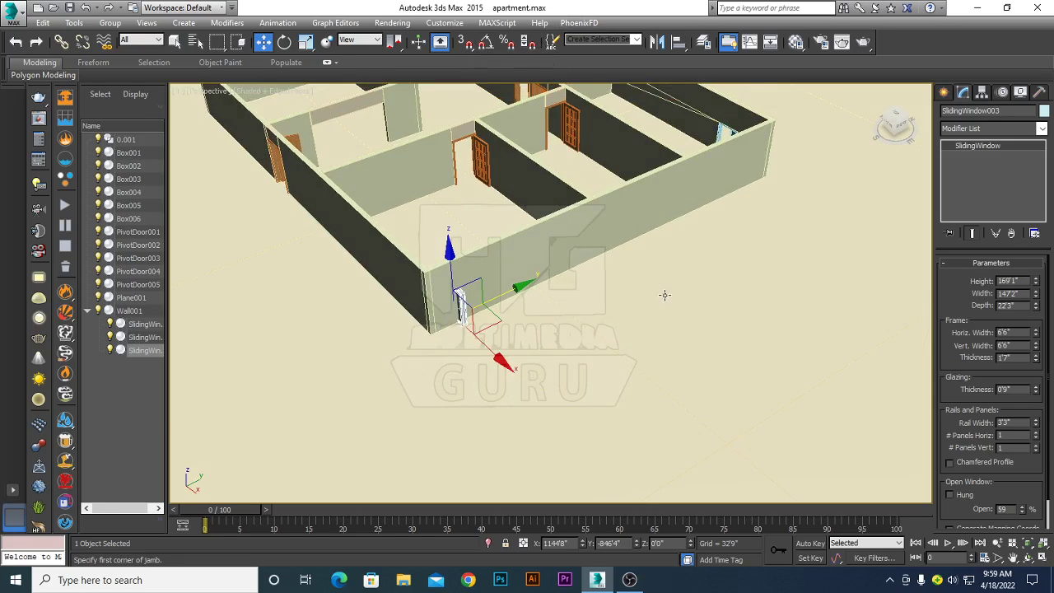
Rotate SlidingWindow003 90° with angle snap so it runs along the end wall
left_click(486, 43)
key("e")
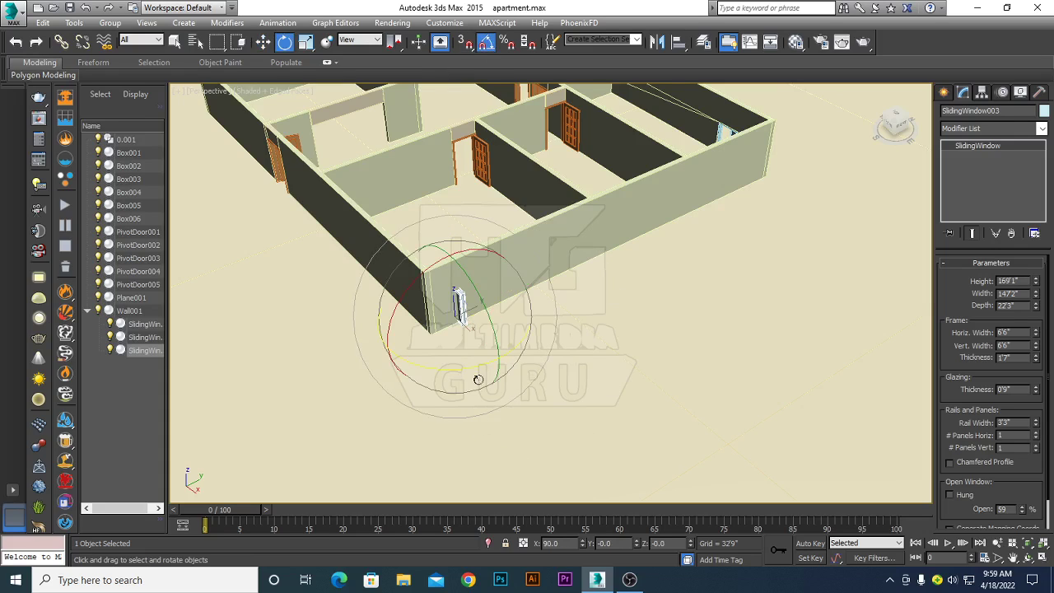
left_click_drag(474, 365, 428, 378)
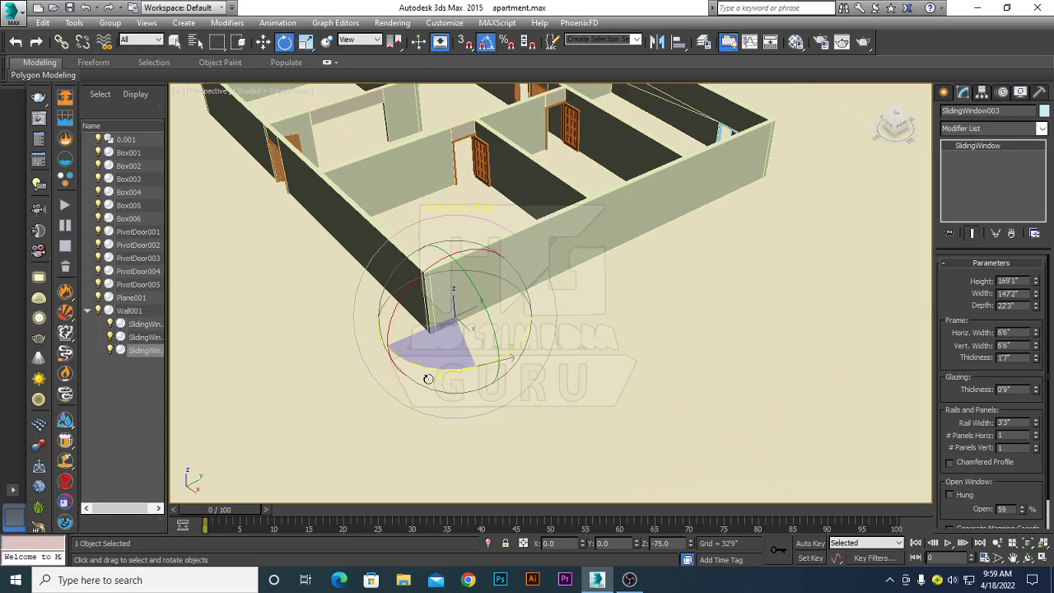
left_click_drag(426, 379, 418, 382)
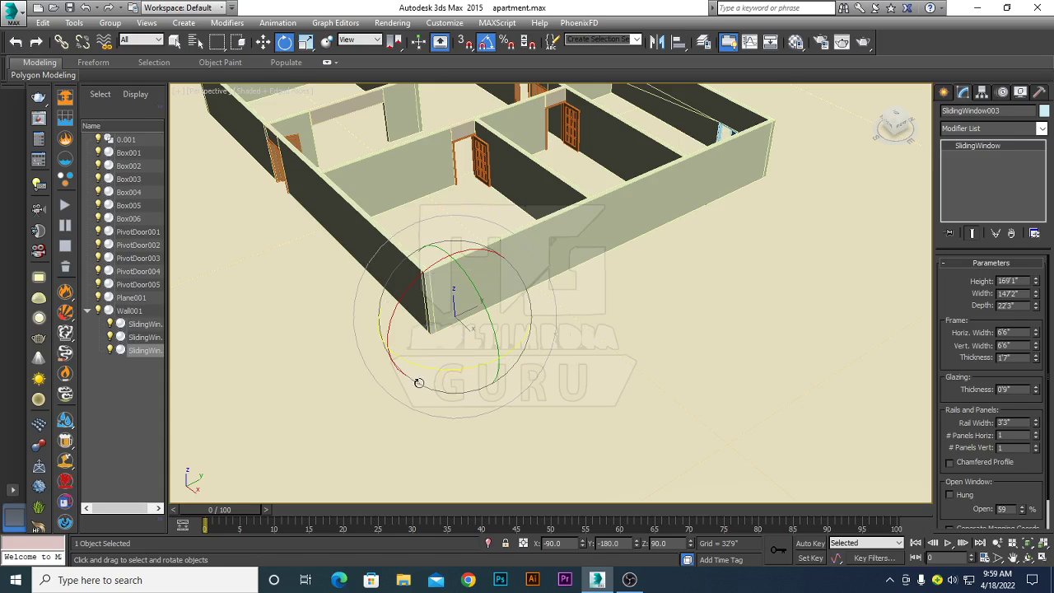
middle_click_drag(531, 377, 518, 381, "alt")
scroll(607, 383, "up", 4)
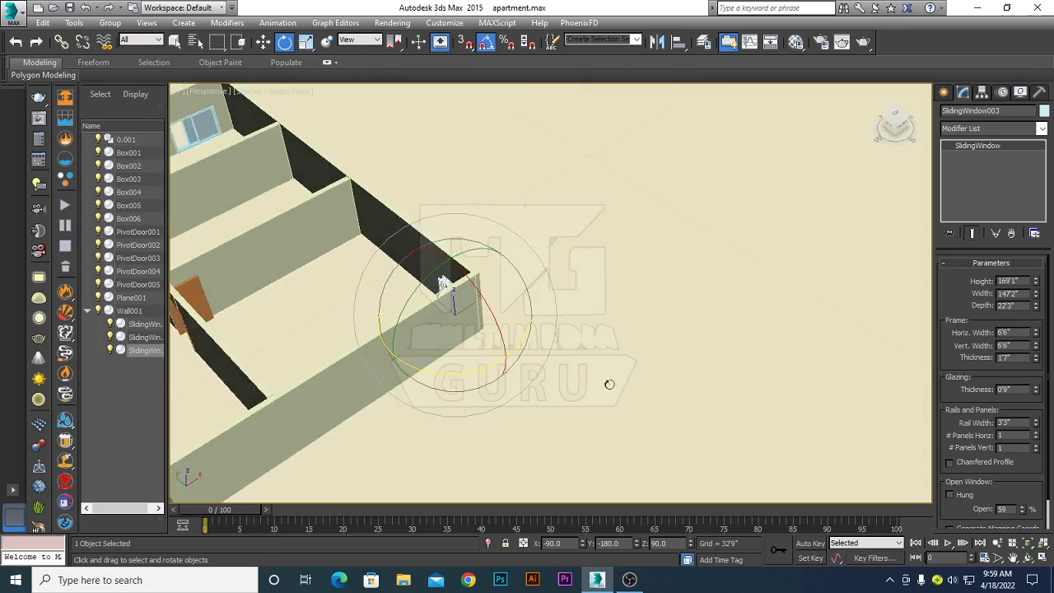
scroll(607, 383, "up", 2)
scroll(617, 388, "up", 2)
middle_click_drag(616, 388, 671, 412)
scroll(671, 413, "down", 2)
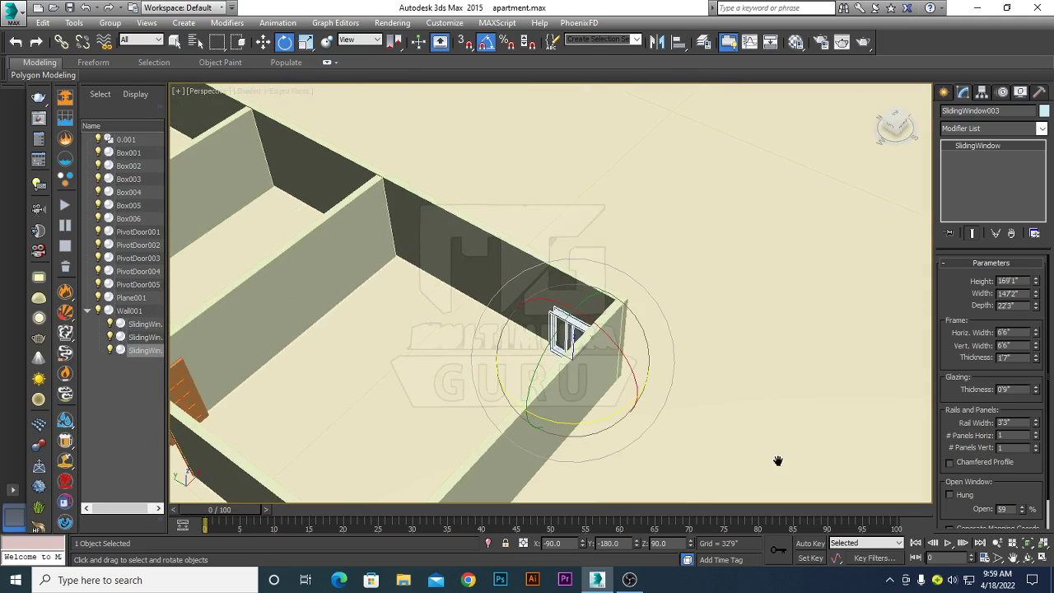
Move SlidingWindow003 into the end wall at the corner
key("w")
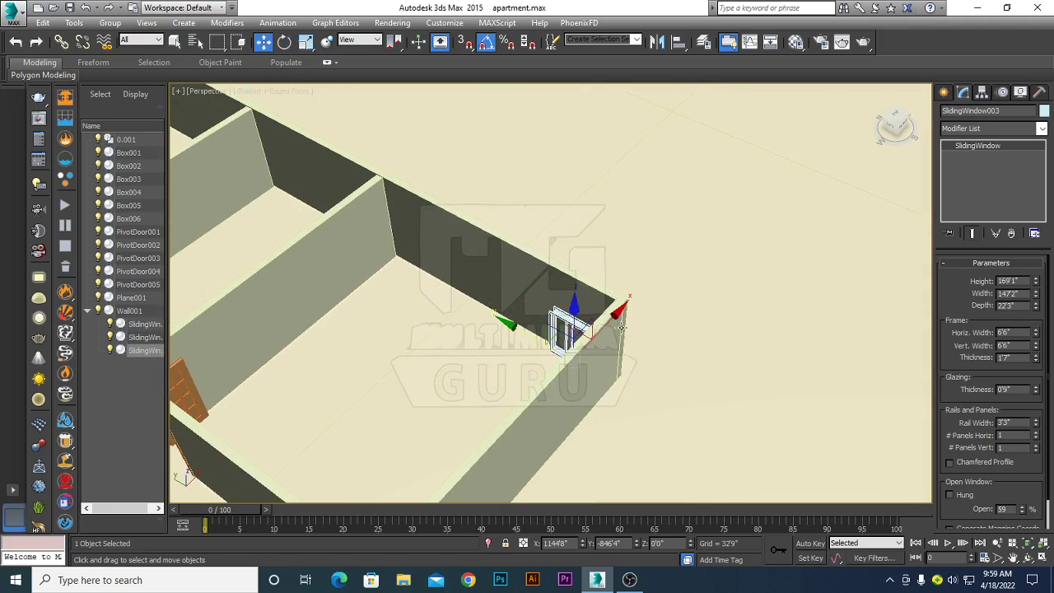
left_click_drag(617, 314, 711, 372)
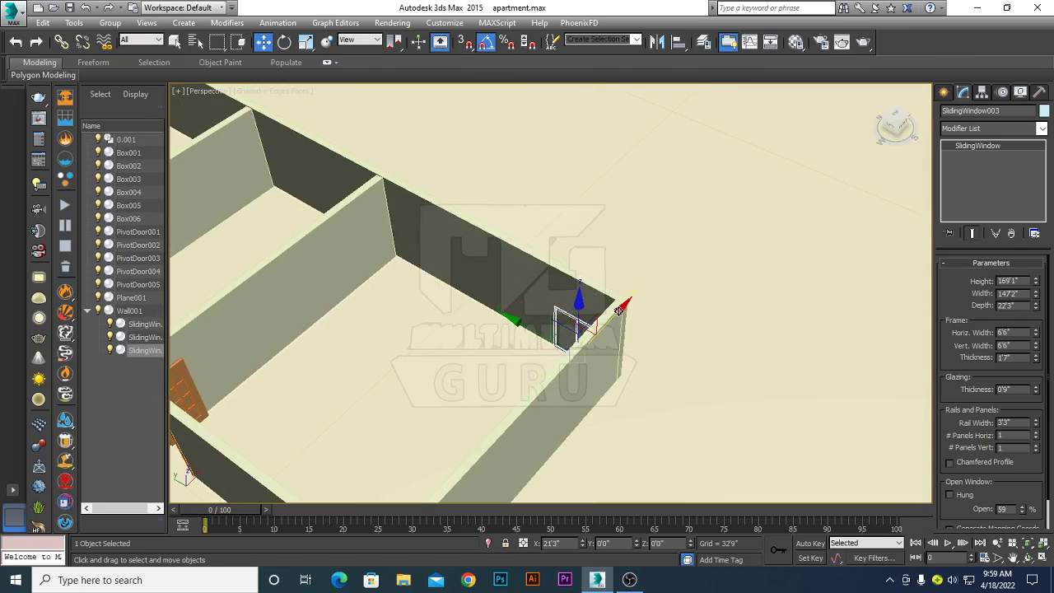
mouse_move(710, 371)
middle_mouse_down("alt")
mouse_move(695, 359)
mouse_move(583, 353)
mouse_move(305, 372)
middle_mouse_up("alt")
scroll(700, 350, "up", 1)
scroll(700, 347, "up", 2)
scroll(702, 345, "up", 1)
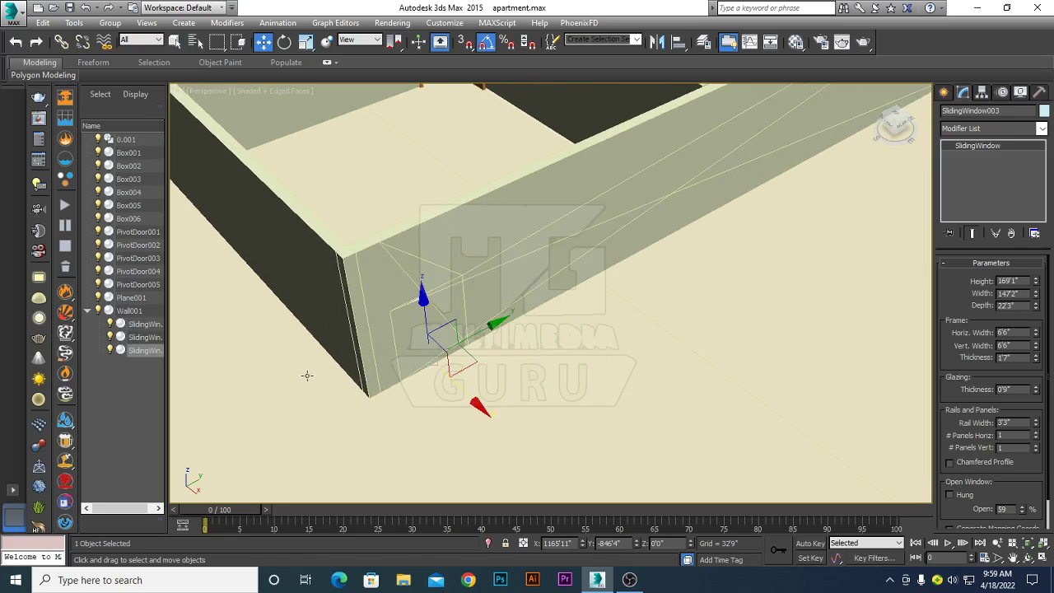
scroll(614, 345, "down", 2)
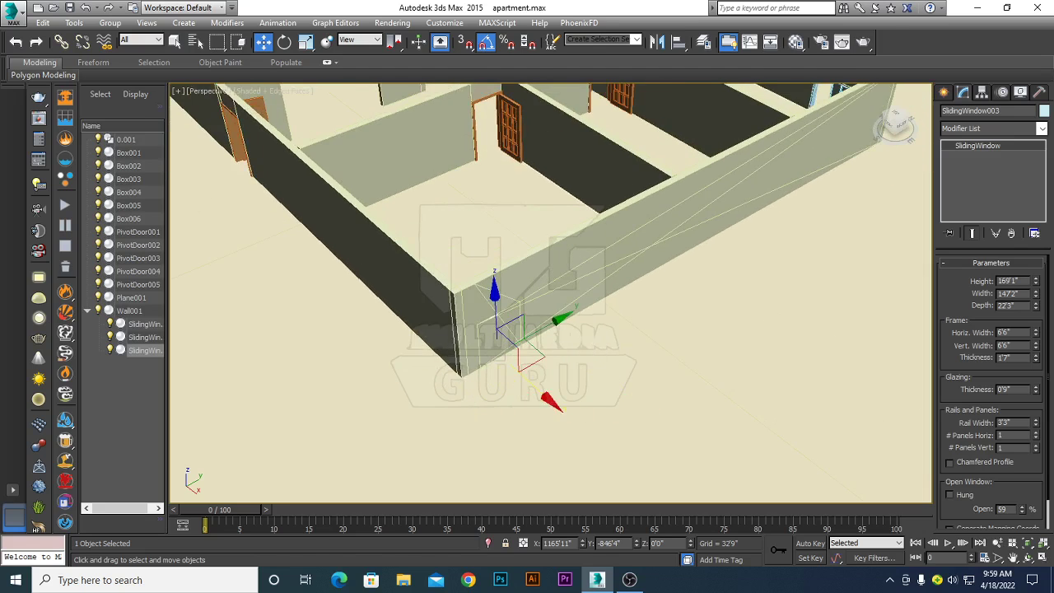
middle_click_drag(656, 362, 485, 423, "alt")
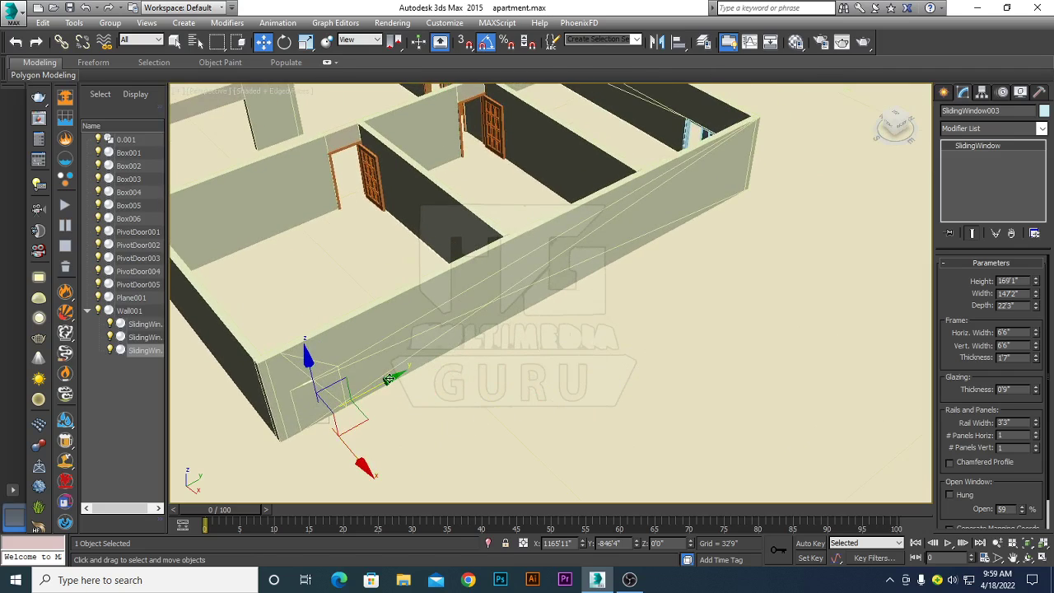
Copy the 147'2" sliding window as SlidingWindow004 and set it into another outer wall
mouse_move(387, 379)
left_mouse_down()
mouse_move(424, 348)
mouse_move(663, 277)
left_mouse_up()
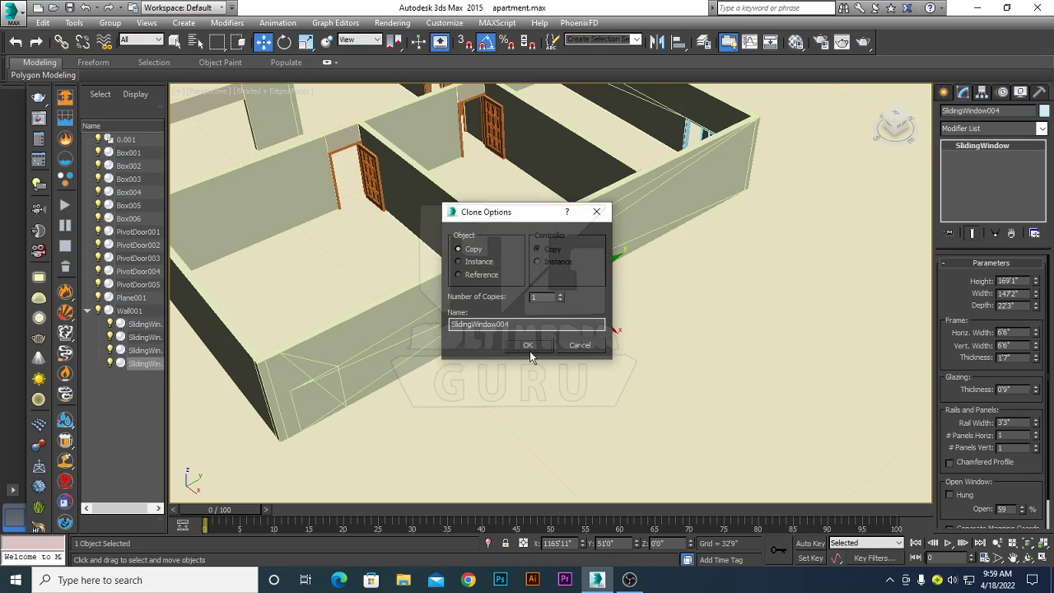
left_click(530, 351)
mouse_move(529, 354)
middle_mouse_down("alt")
mouse_move(527, 377)
mouse_move(434, 432)
middle_mouse_up("alt")
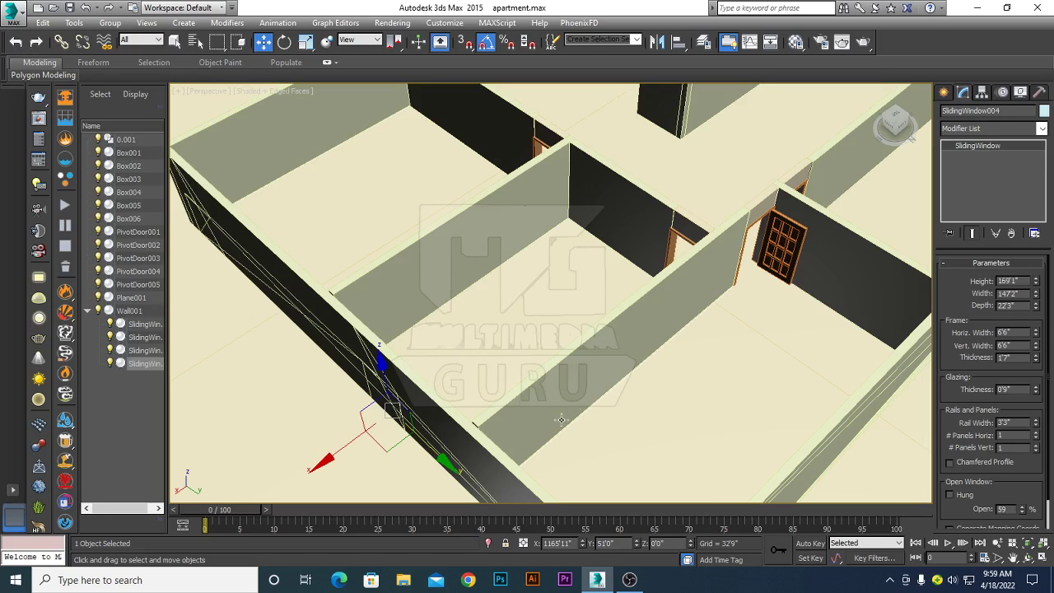
middle_click_drag(562, 402, 579, 387, "alt")
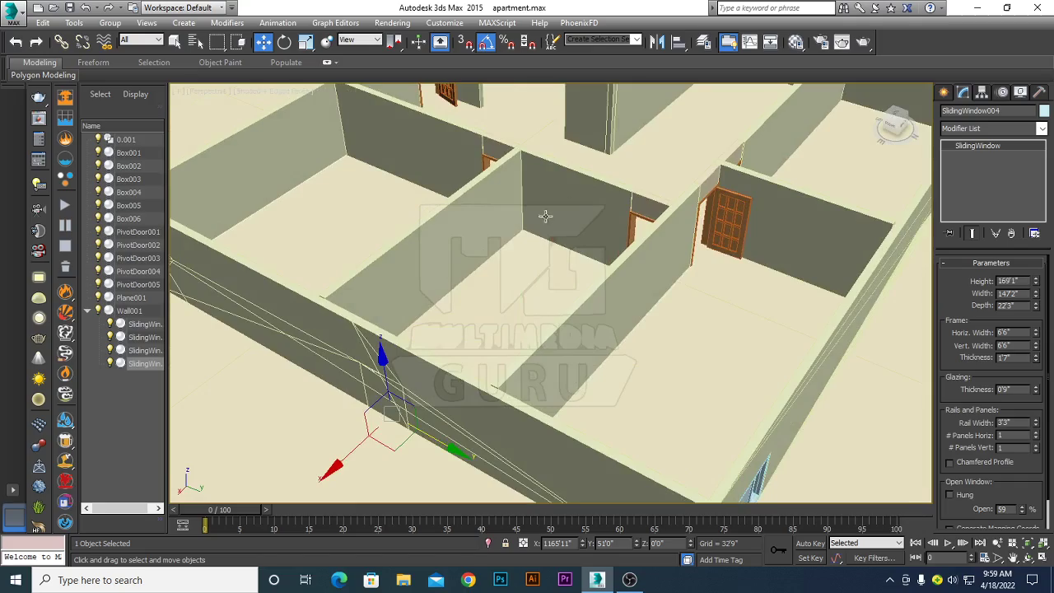
mouse_move(594, 332)
middle_mouse_down("alt")
mouse_move(670, 377)
mouse_move(783, 349)
middle_mouse_up("alt")
scroll(601, 339, "down", 3)
scroll(623, 360, "down", 3)
scroll(657, 358, "up", 3)
scroll(657, 358, "down", 3)
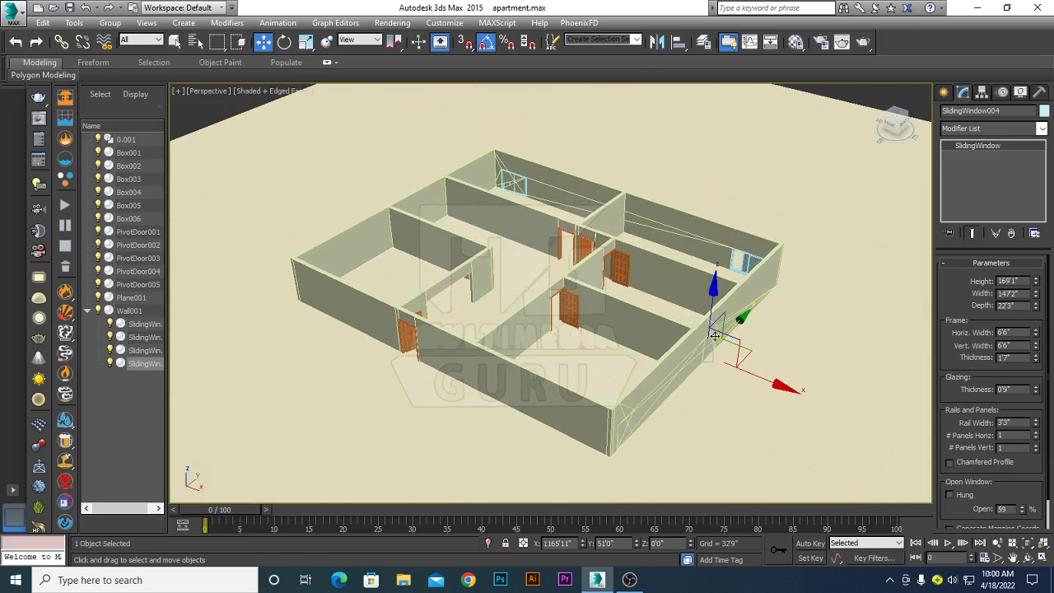
Clone SlidingWindow002 as SlidingWindow005 and slide it into the front wall beside the doorway
left_click(762, 252)
left_click_drag(780, 246, 595, 428, "shift")
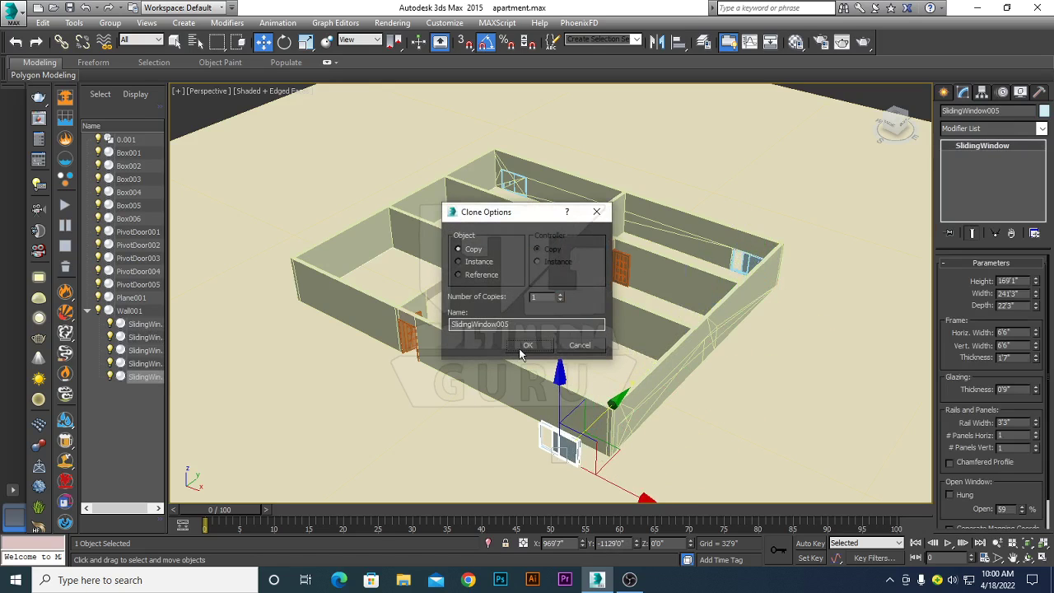
left_click(525, 346)
left_click_drag(593, 491, 336, 403)
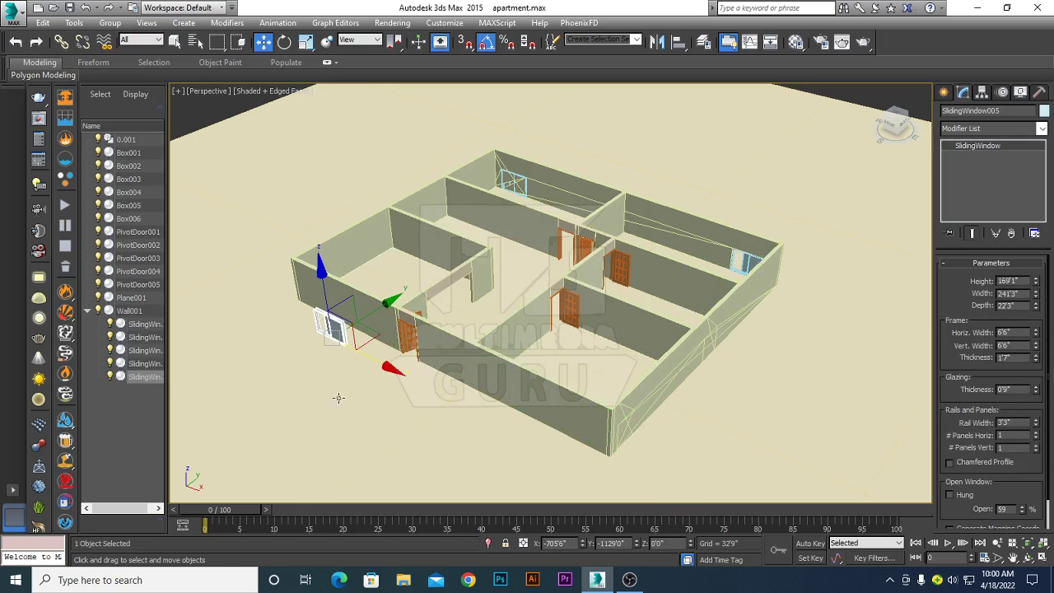
left_click_drag(378, 308, 397, 292)
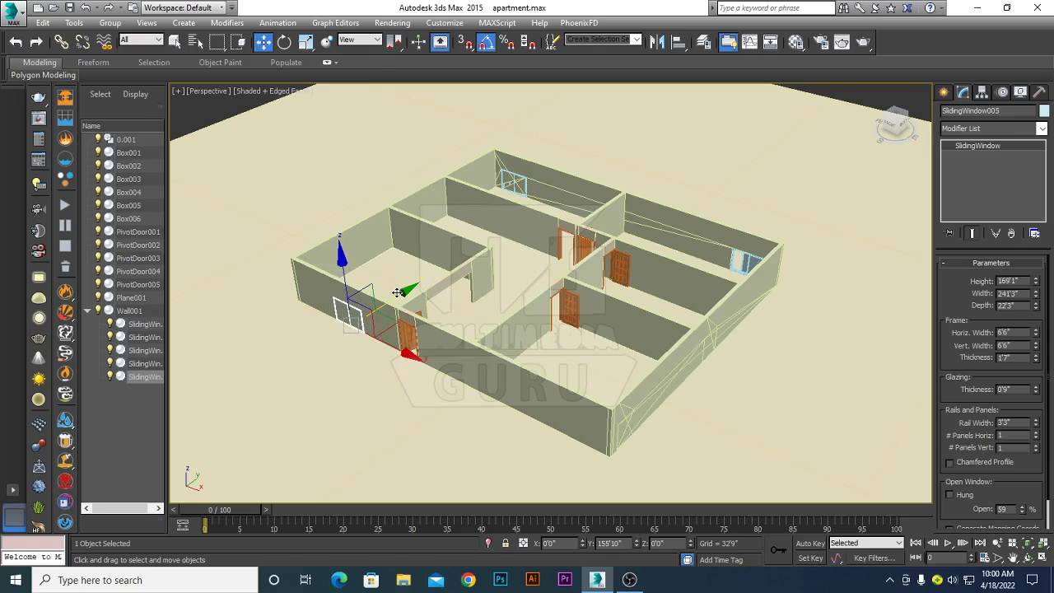
mouse_move(376, 388)
middle_mouse_down("alt")
mouse_move(482, 511)
mouse_move(739, 439)
middle_mouse_up("alt")
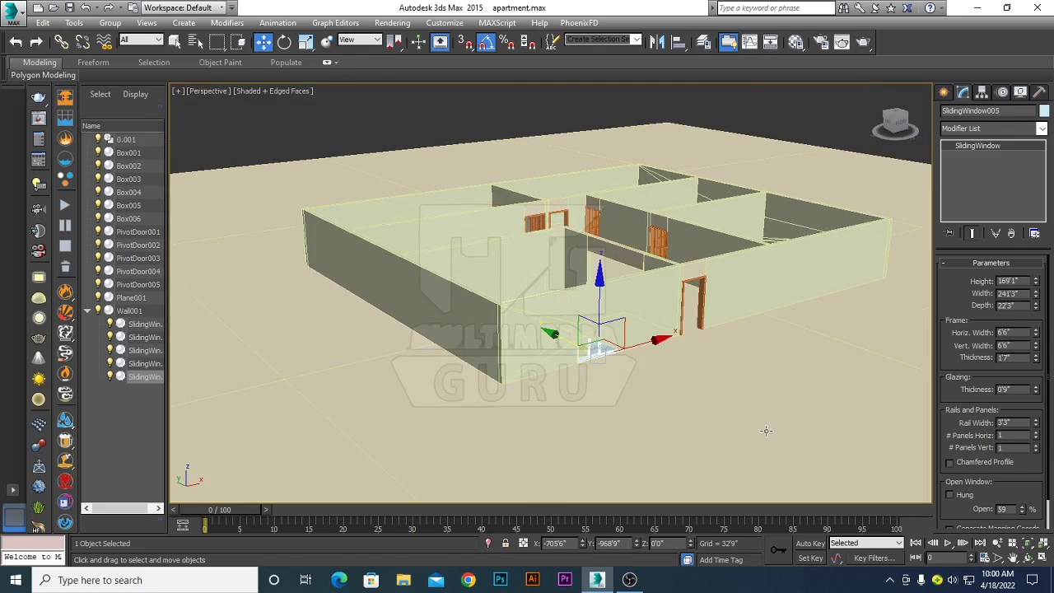
scroll(732, 426, "up", 3)
scroll(732, 426, "up", 1)
scroll(732, 426, "up", 3)
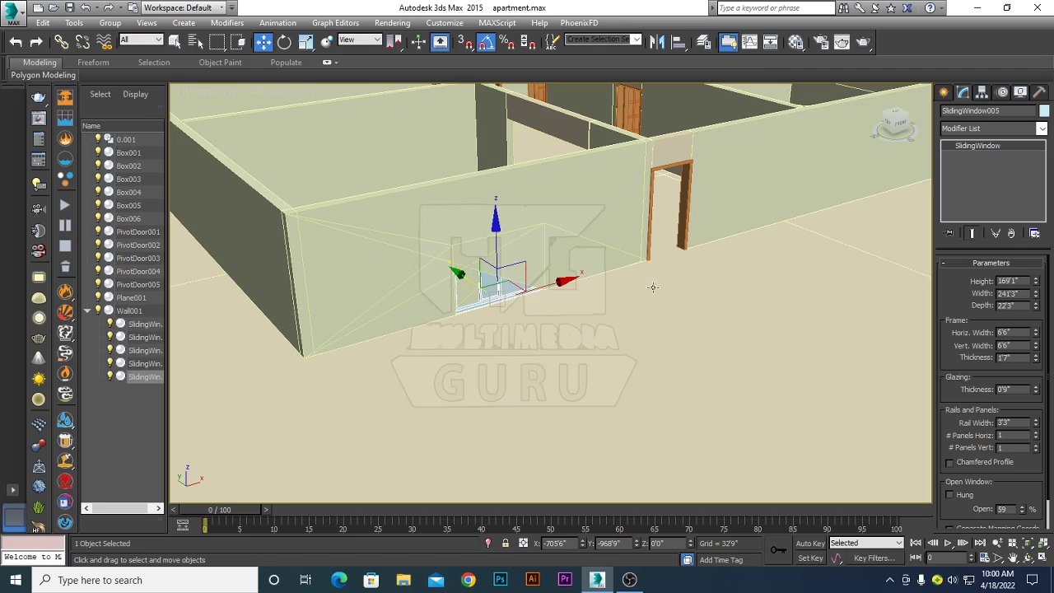
scroll(653, 286, "down", 3)
middle_click_drag(645, 344, 681, 418)
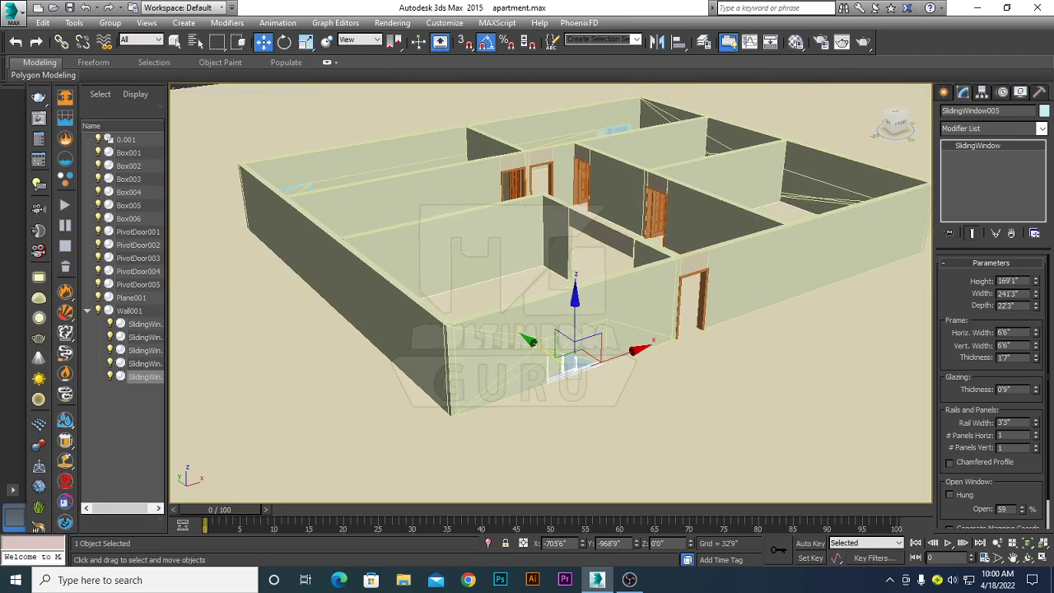
scroll(681, 419, "up", 3)
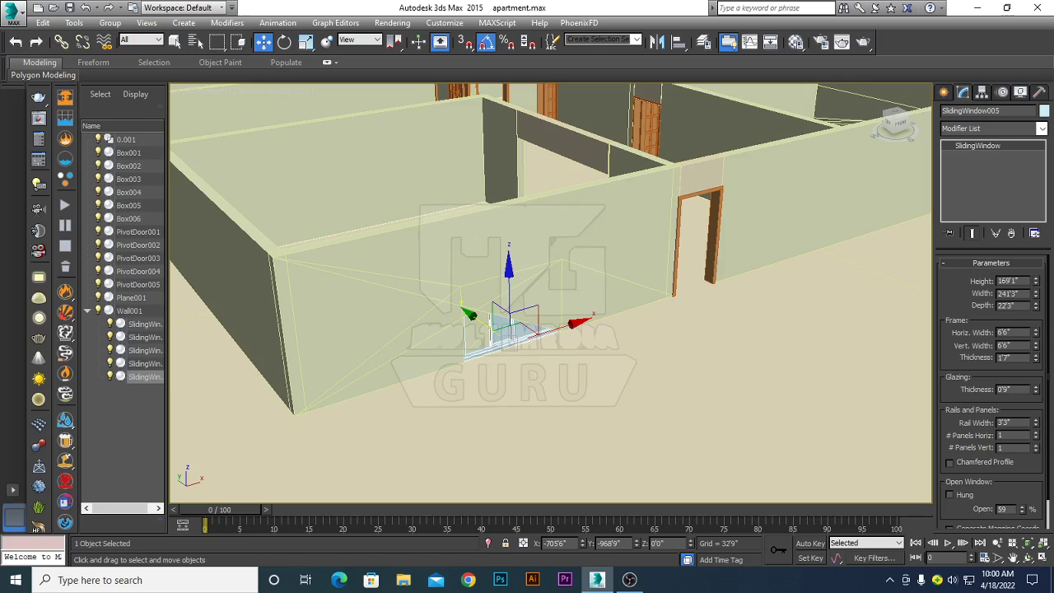
Select all five sliding windows with Select Similar and switch the view to wireframe
right_click(511, 326)
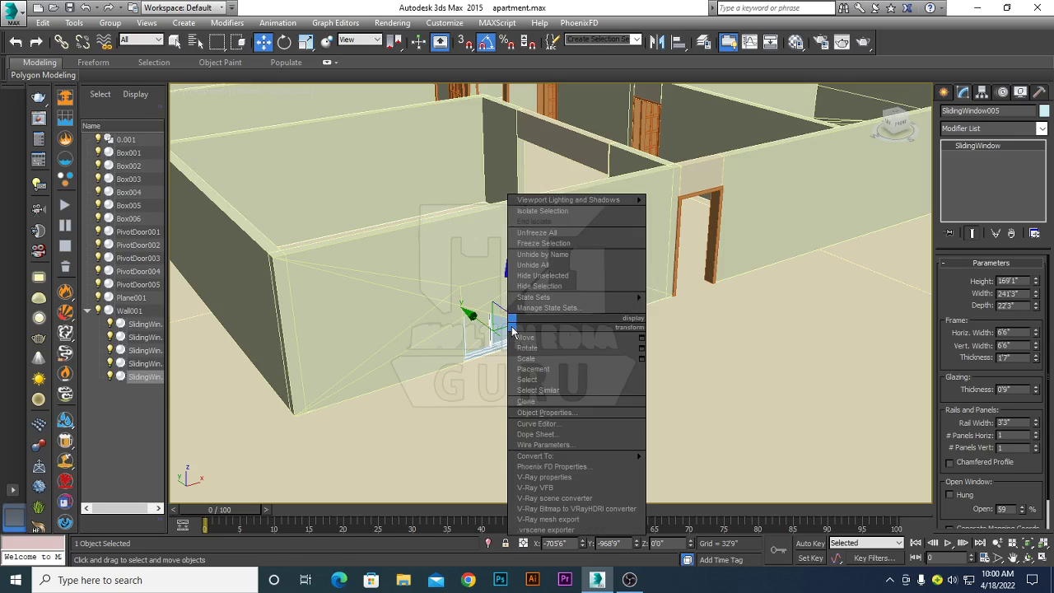
left_click(530, 392)
scroll(630, 371, "down", 5)
scroll(634, 379, "down", 3)
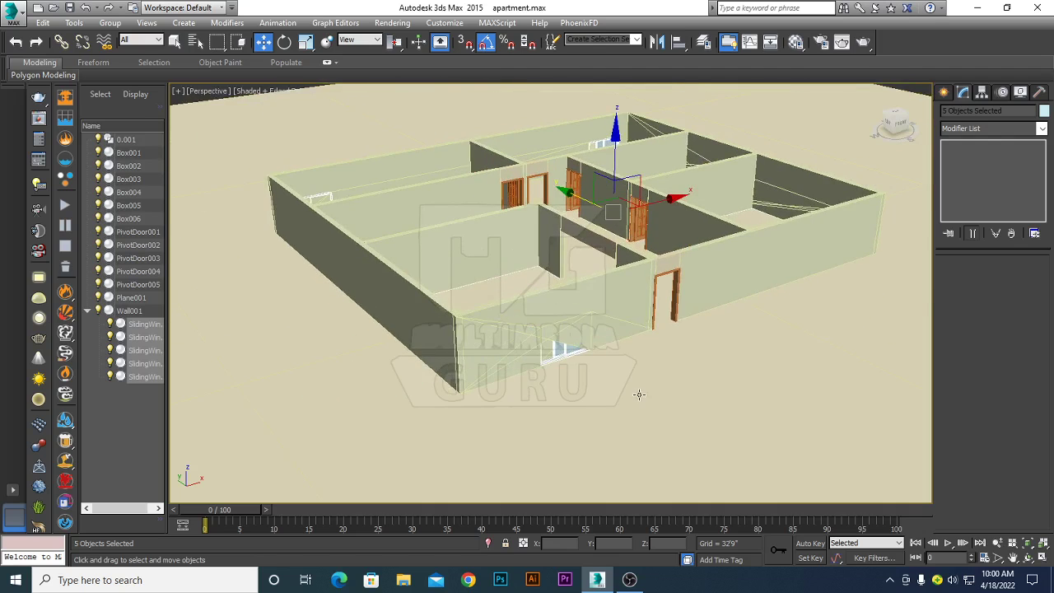
middle_click_drag(642, 395, 652, 444)
key("F3")
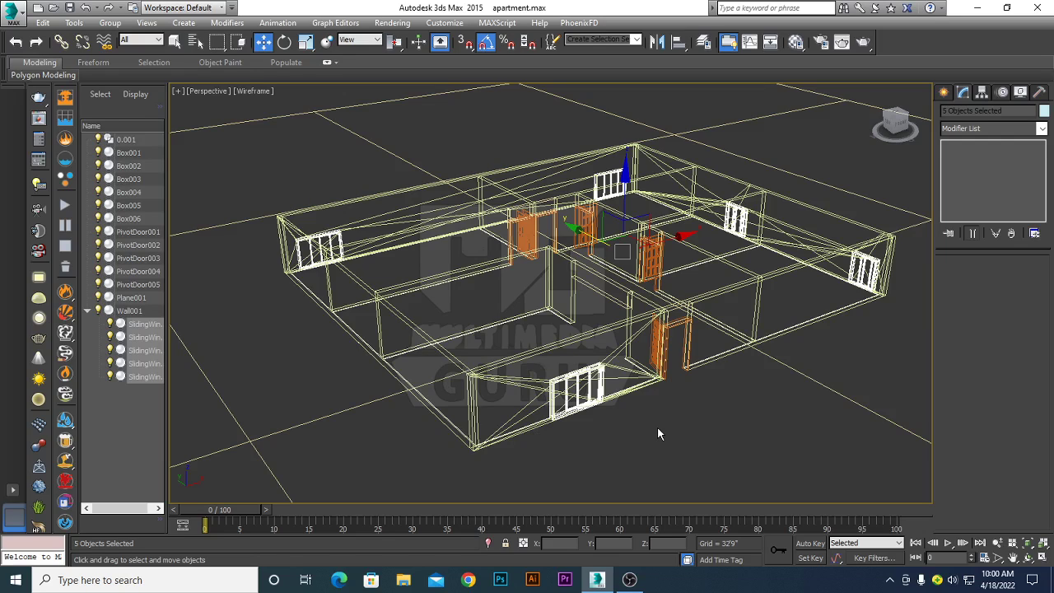
Switch back to shaded display and bring up Move Transform Type-In for the five windows
key("F3")
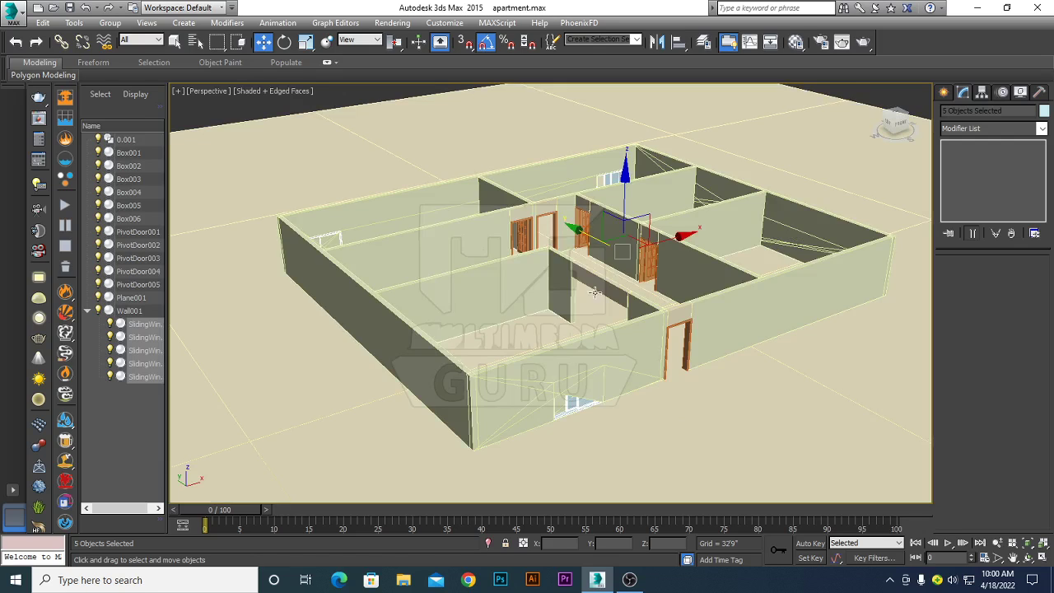
key("F3")
key("F3")
scroll(710, 407, "up", 3)
scroll(710, 407, "down", 1)
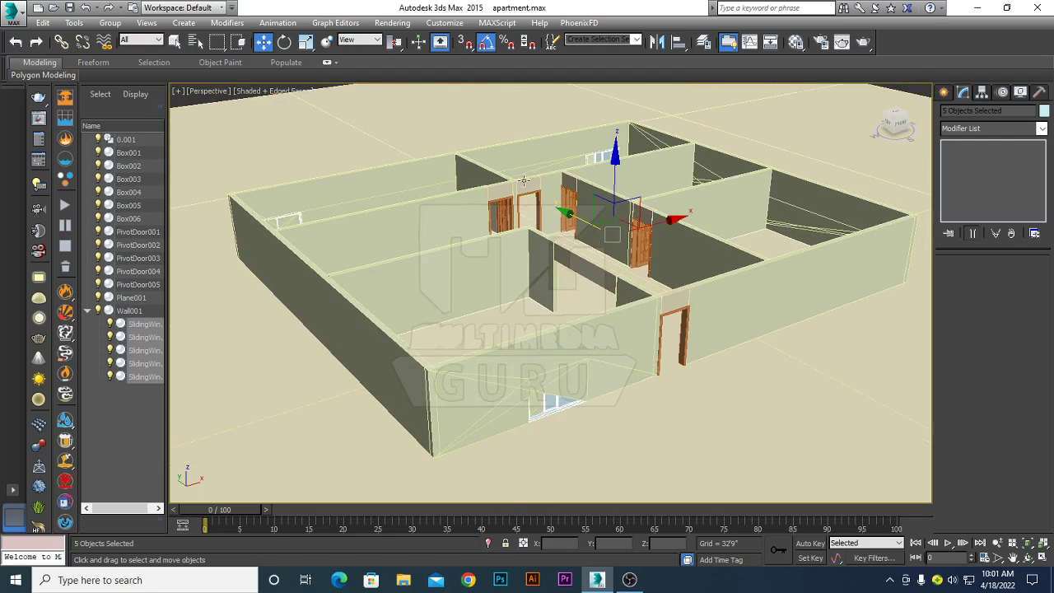
right_click(264, 42)
left_click_drag(746, 124, 778, 158)
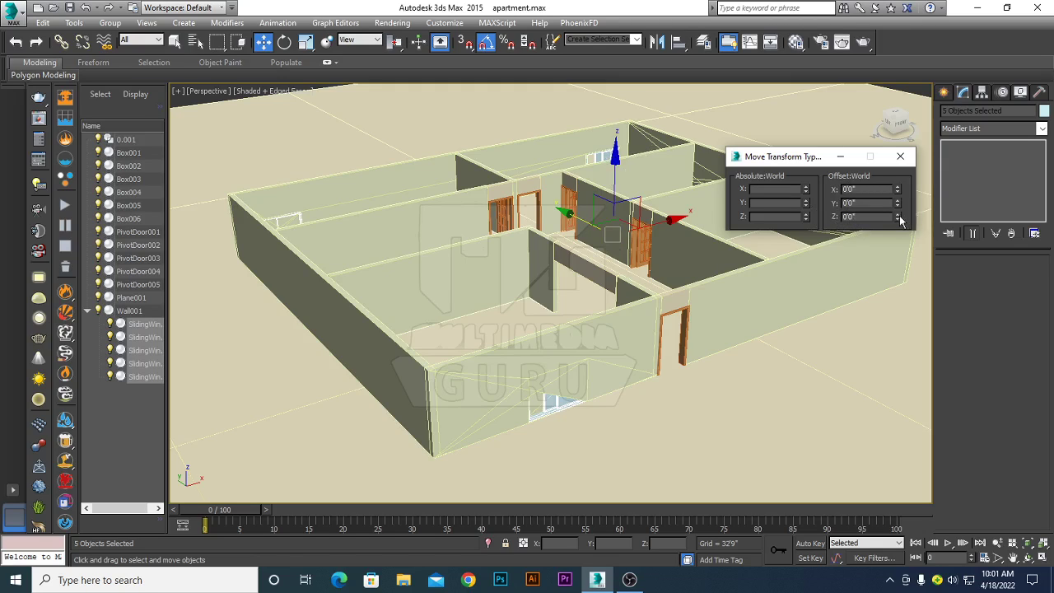
Raise the five sliding windows about 14'11" along Z, then close the Move Transform Type-In
left_click_drag(900, 218, 901, 209)
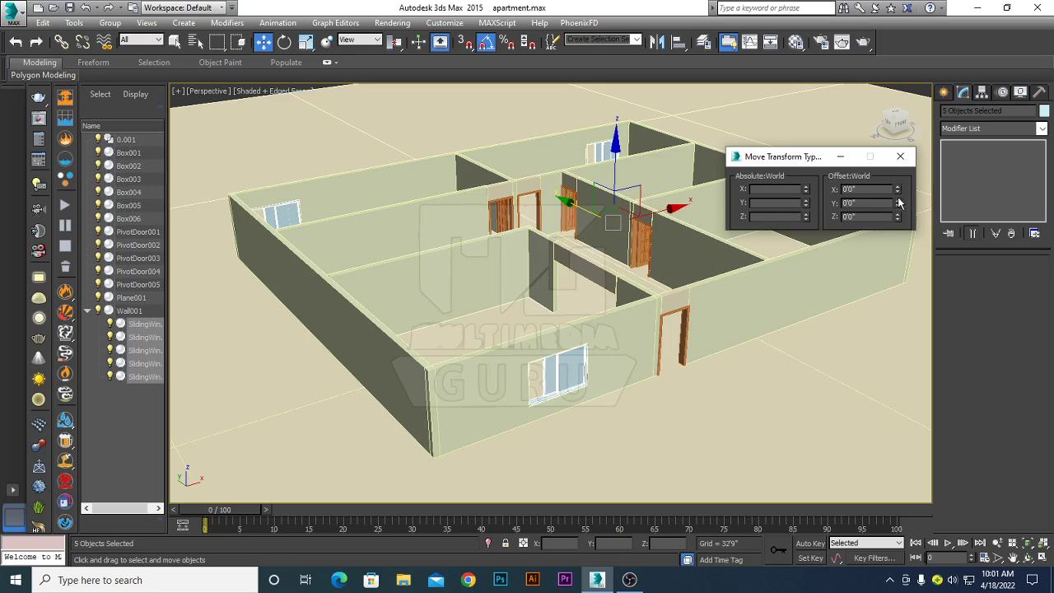
left_click_drag(897, 218, 898, 215)
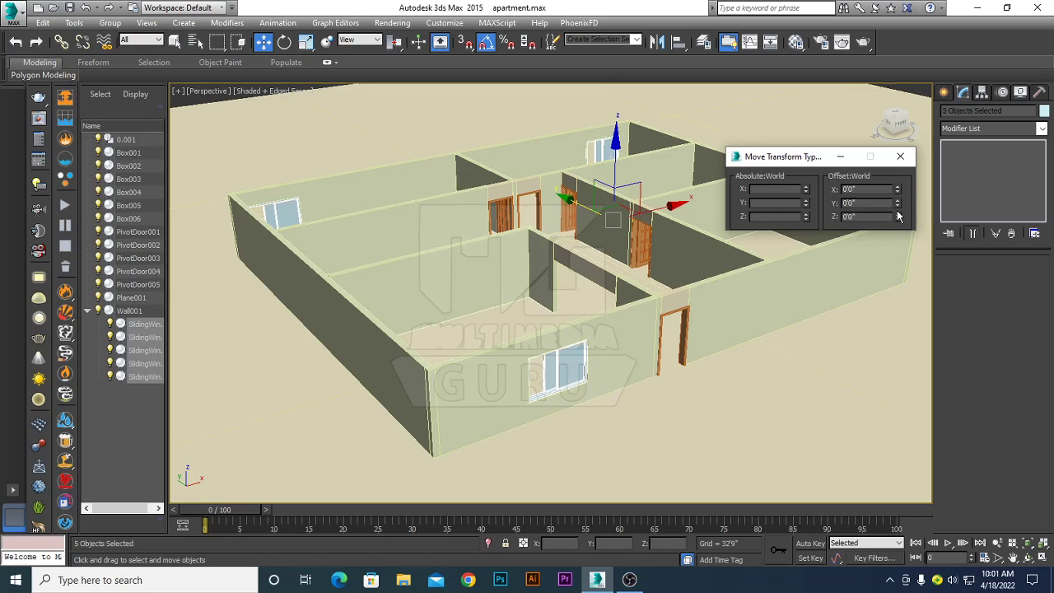
left_click(900, 157)
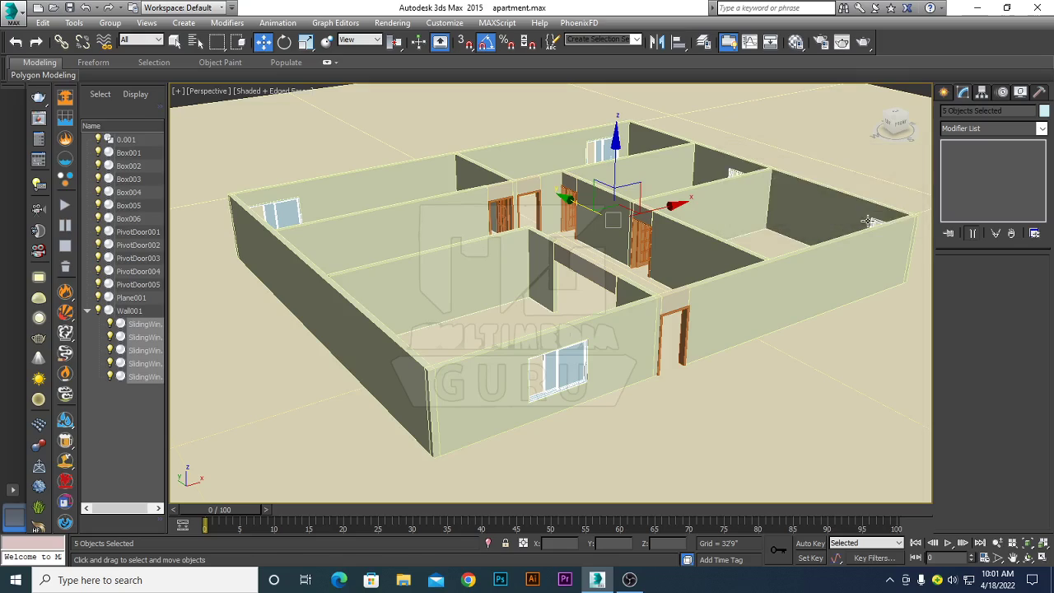
Orbit the apartment and switch the Create panel to Shapes > Splines
mouse_move(752, 356)
middle_mouse_down("alt")
mouse_move(705, 379)
mouse_move(665, 381)
mouse_move(574, 359)
mouse_move(750, 338)
mouse_move(812, 353)
mouse_move(983, 357)
mouse_move(969, 433)
mouse_move(964, 367)
mouse_move(739, 368)
middle_mouse_up("alt")
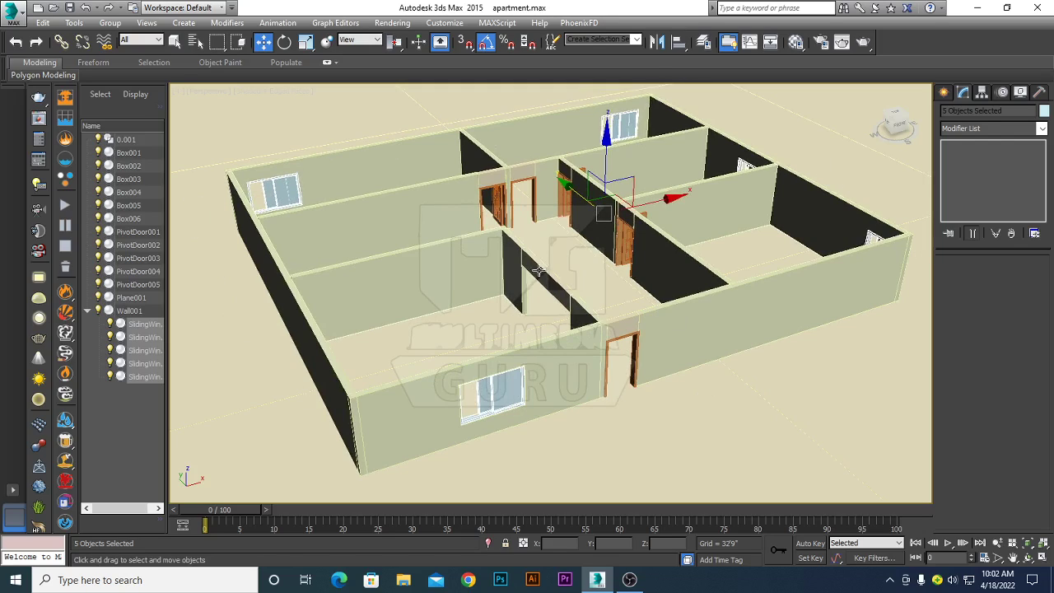
scroll(770, 280, "down", 2)
scroll(757, 317, "down", 2)
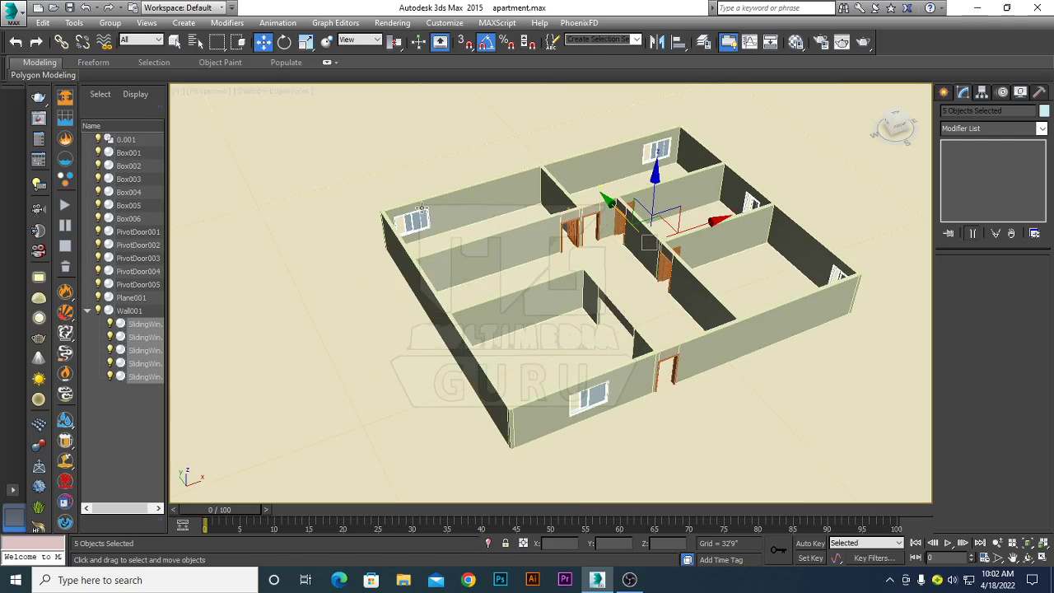
left_click(946, 95)
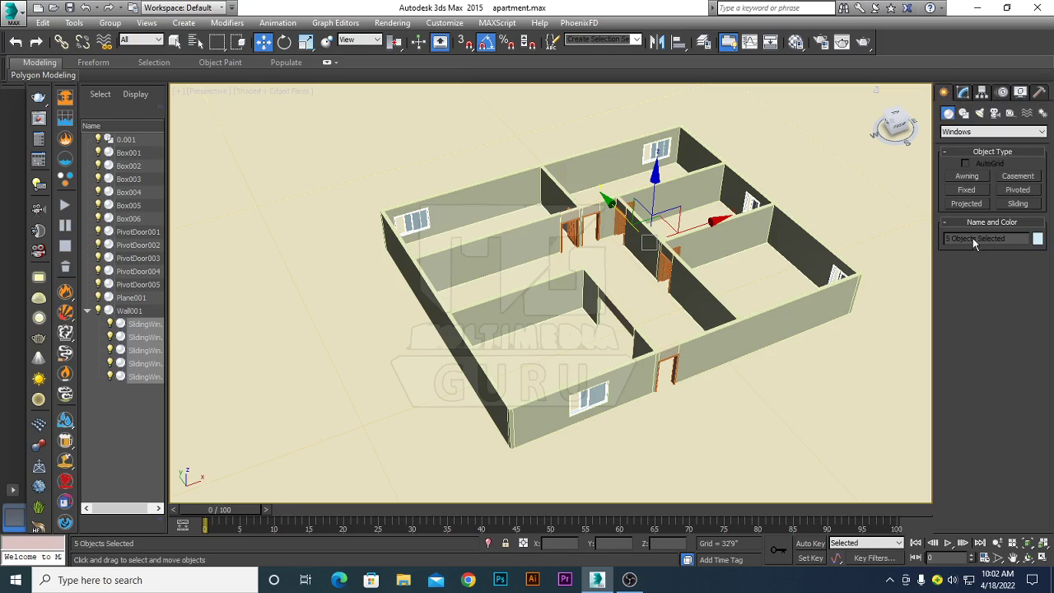
scroll(774, 247, "up", 1)
middle_click_drag(771, 244, 776, 244, "alt")
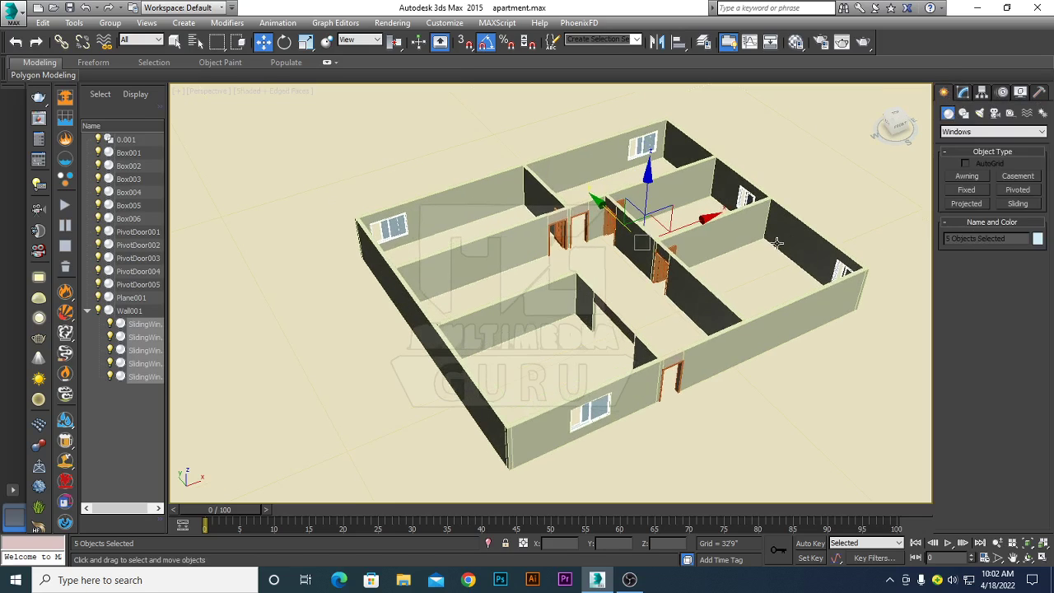
left_click(964, 114)
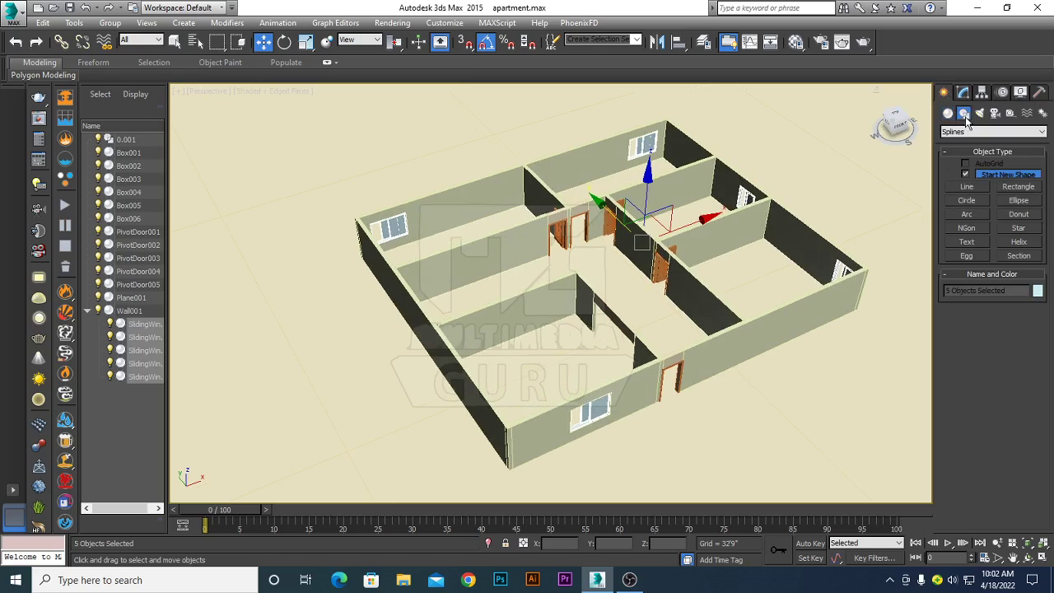
Activate the Line tool and enable snapping with Vertex checked in place of Edge/Segment
left_click(968, 188)
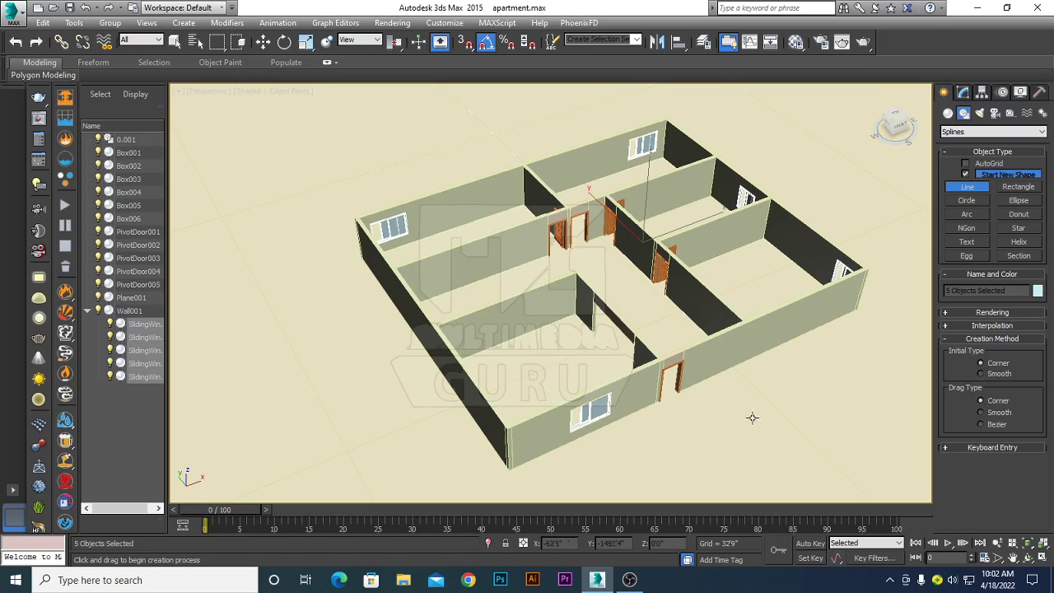
left_click(464, 45)
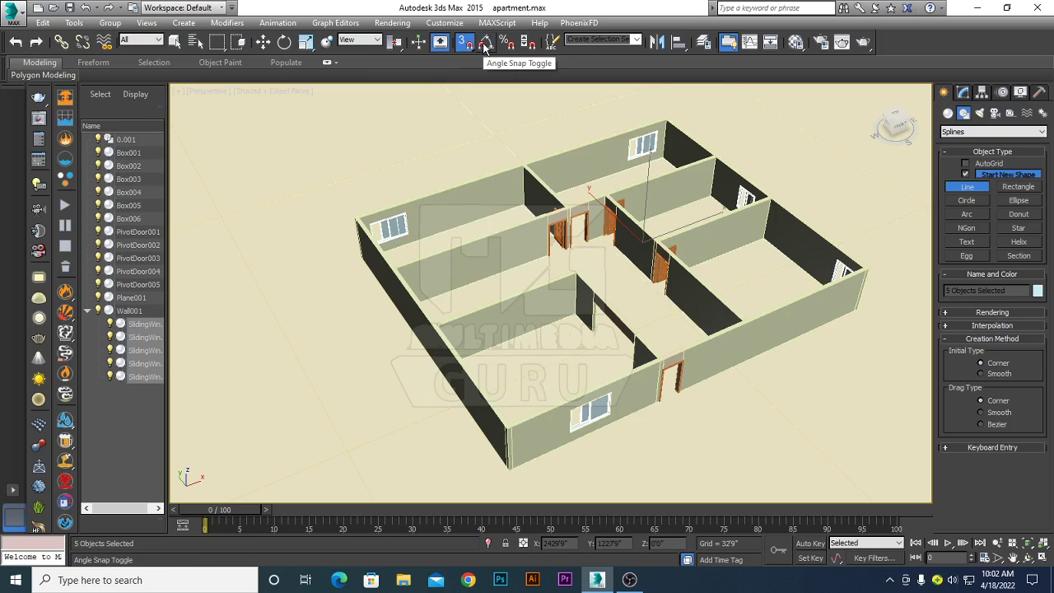
right_click(464, 43)
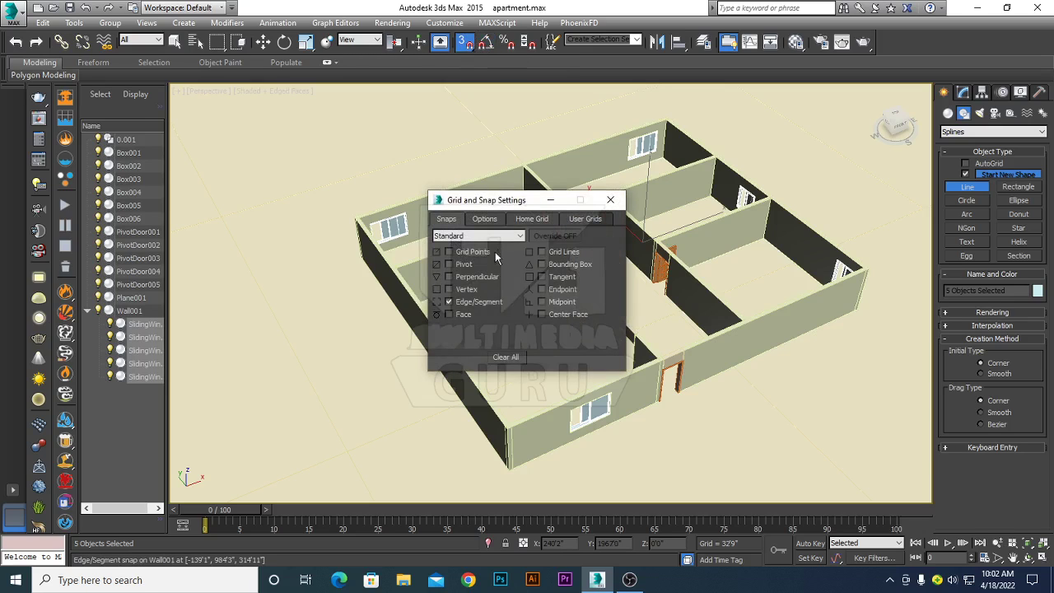
key("F3")
left_click(448, 301)
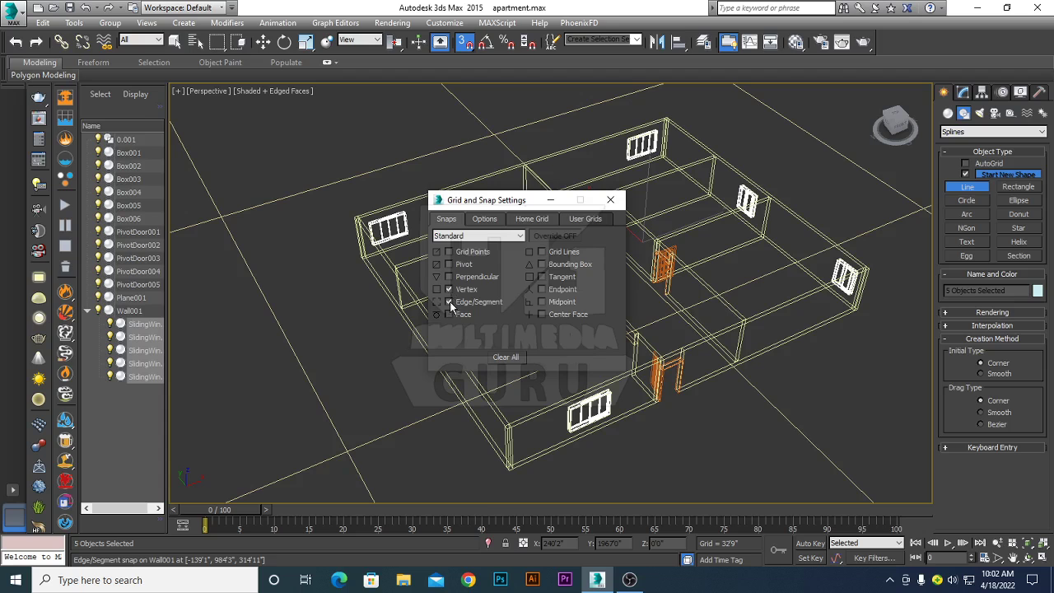
left_click(610, 199)
key("F3")
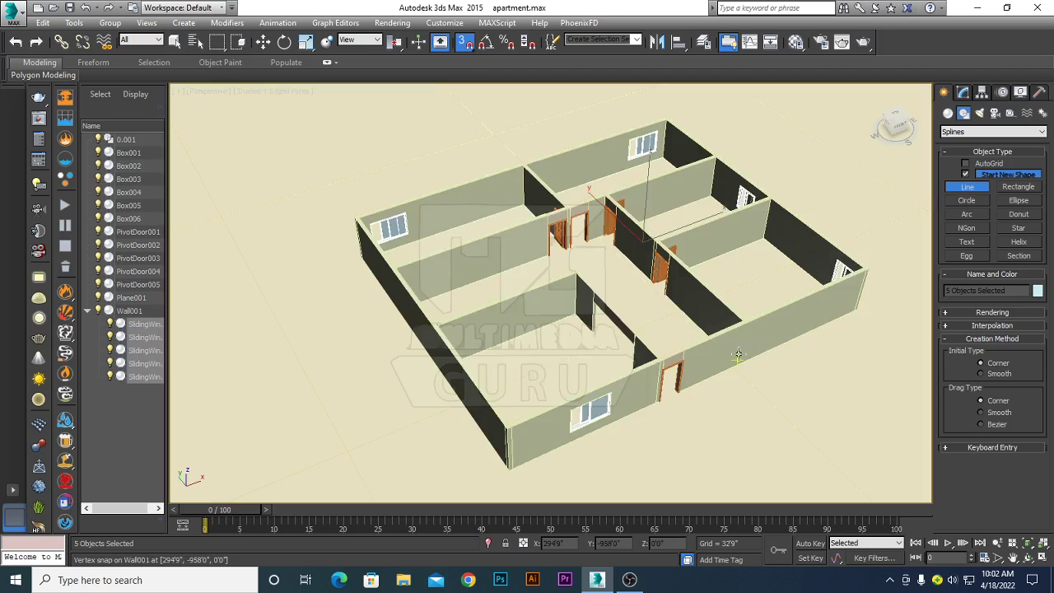
scroll(390, 231, "up", 3)
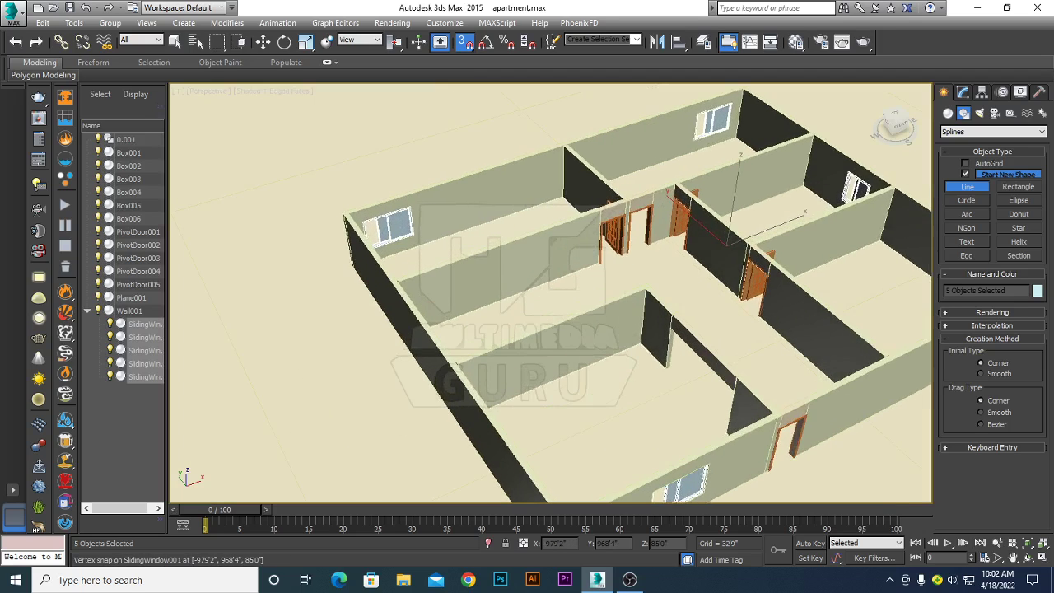
scroll(390, 231, "down", 1)
scroll(358, 206, "down", 1)
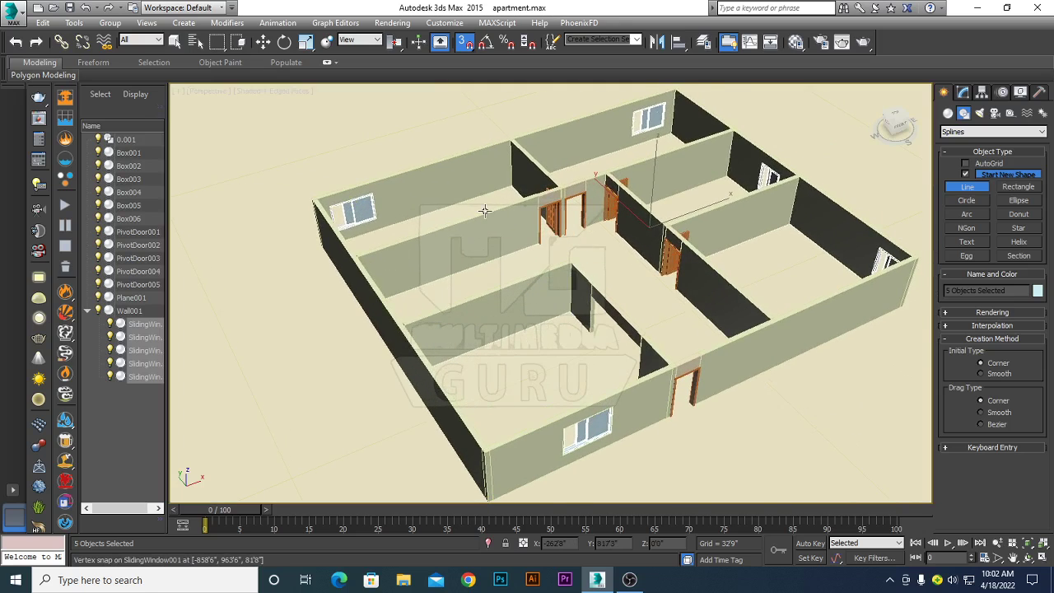
scroll(358, 205, "down", 1)
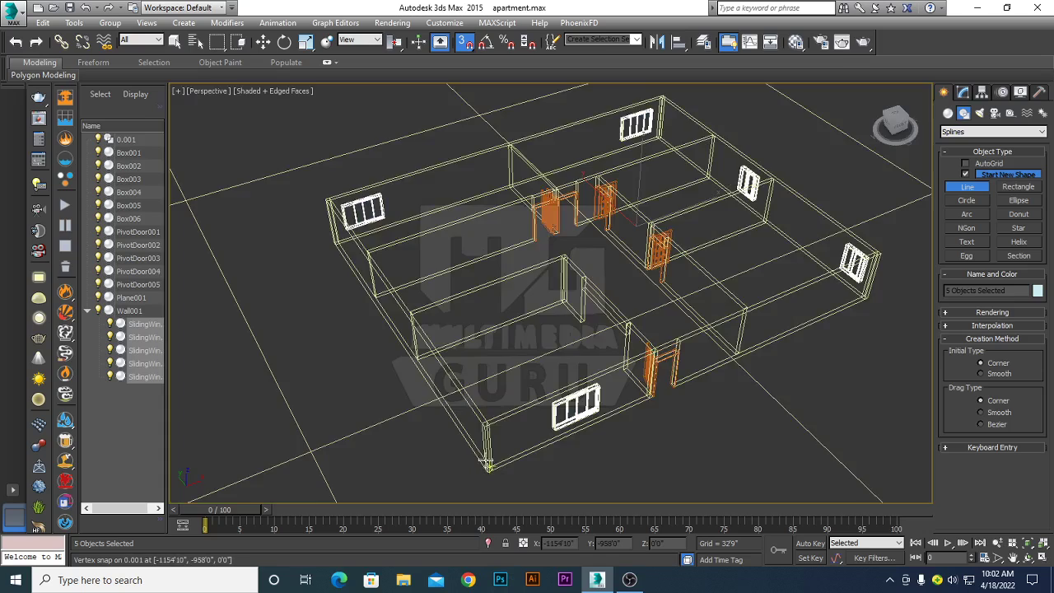
Trace the outer wall corners with vertex-snapped Line clicks and close the spline as Line001
left_click(328, 199)
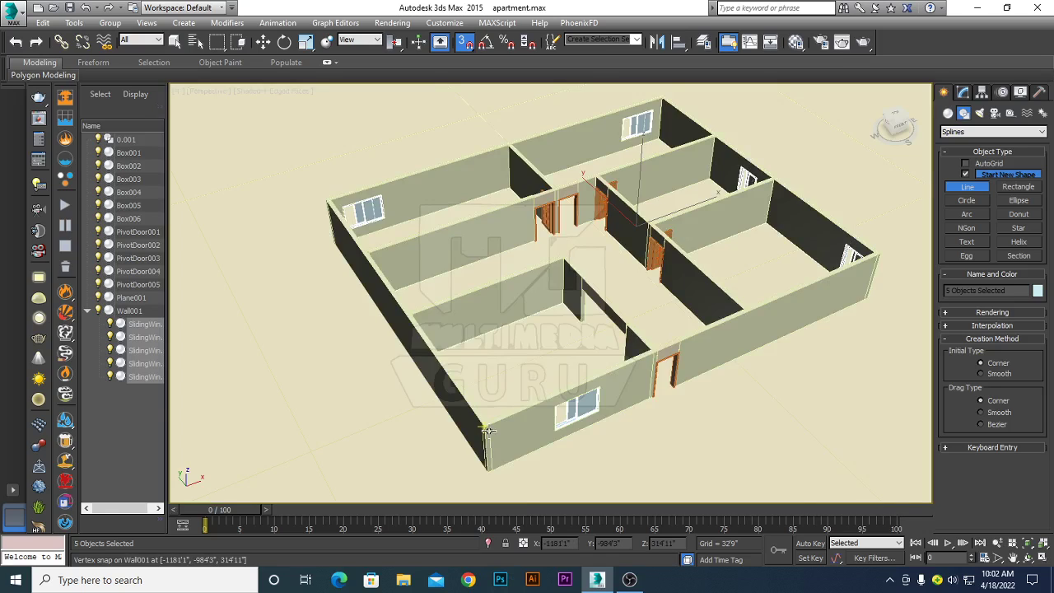
left_click(487, 430)
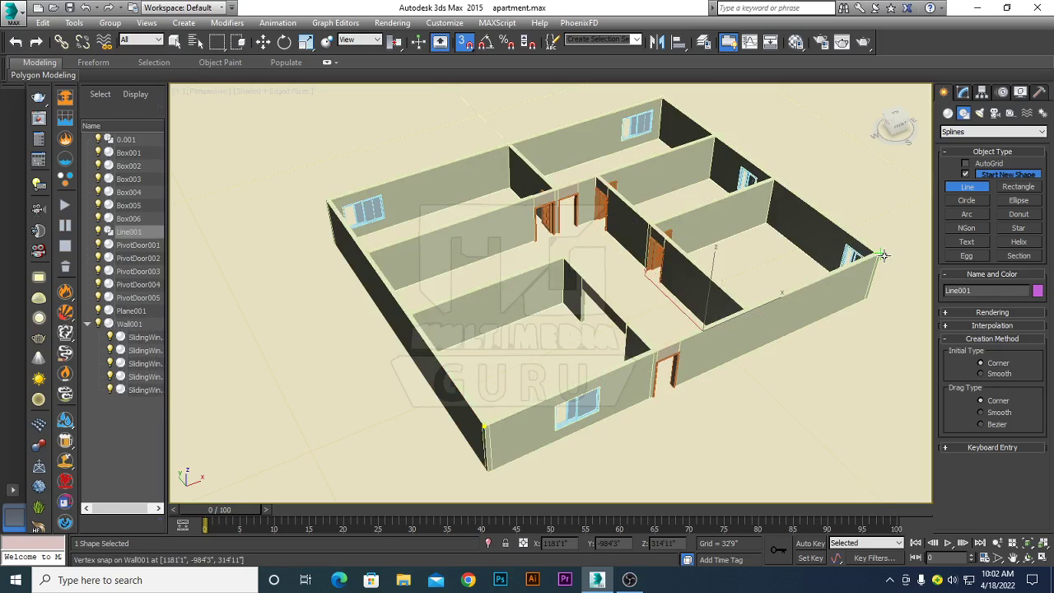
left_click(667, 95)
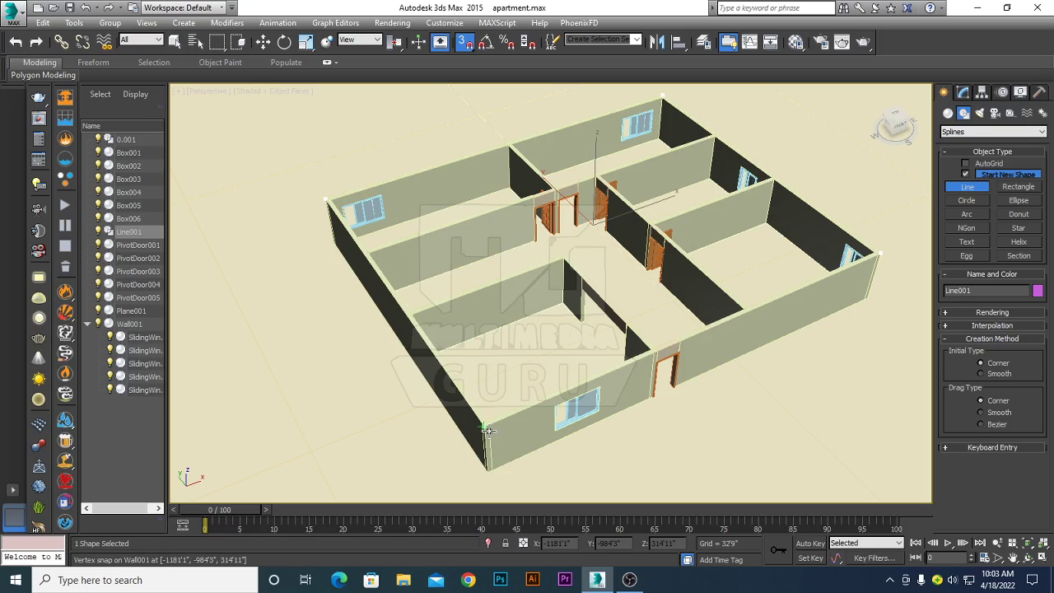
left_click(487, 430)
left_click(521, 334)
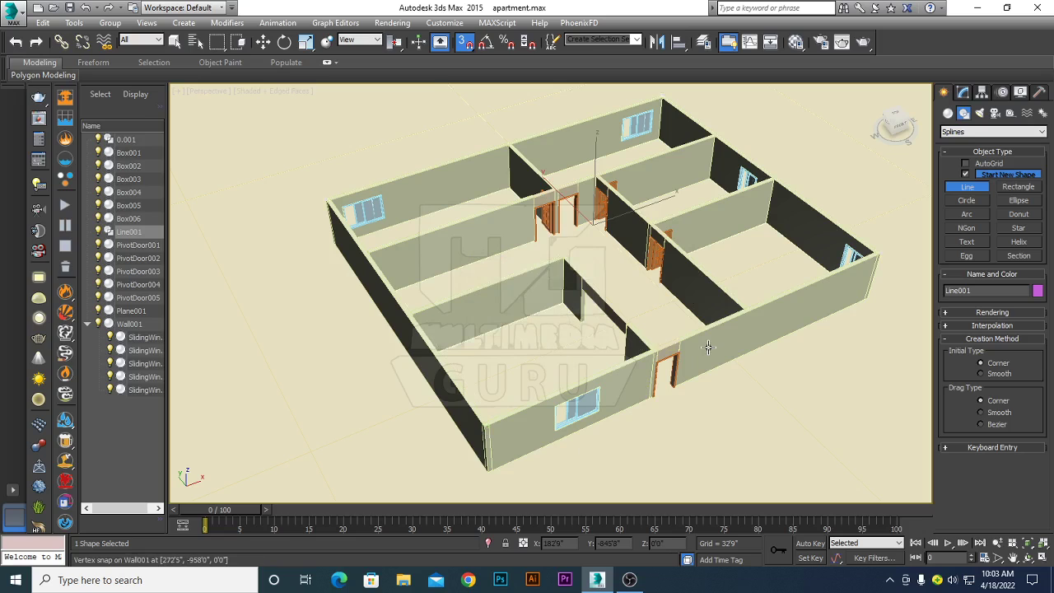
Try lifting the outline with the Move tool, then undo the move
key("F3")
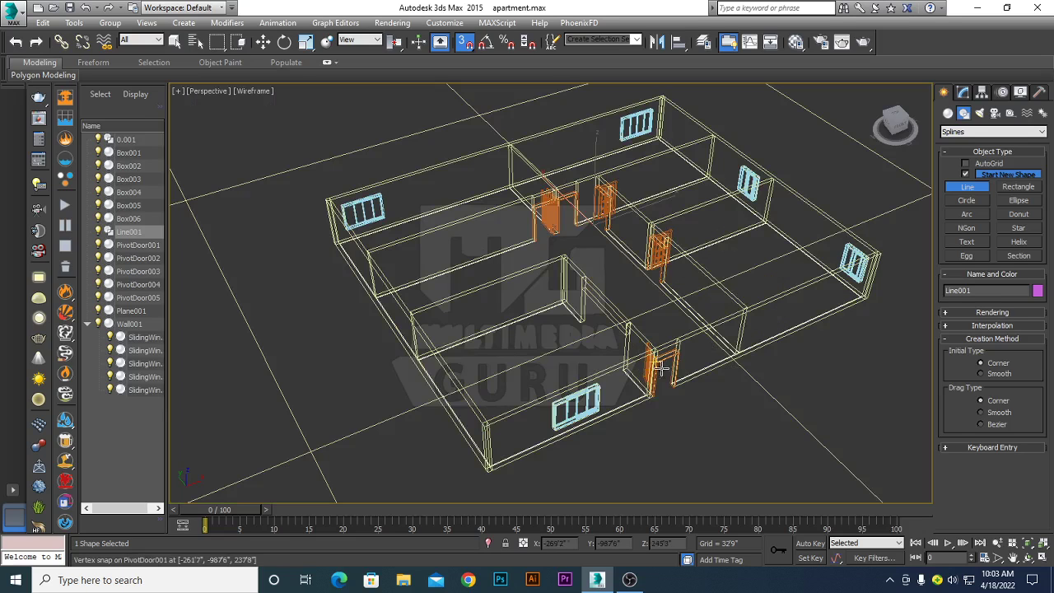
key("F3")
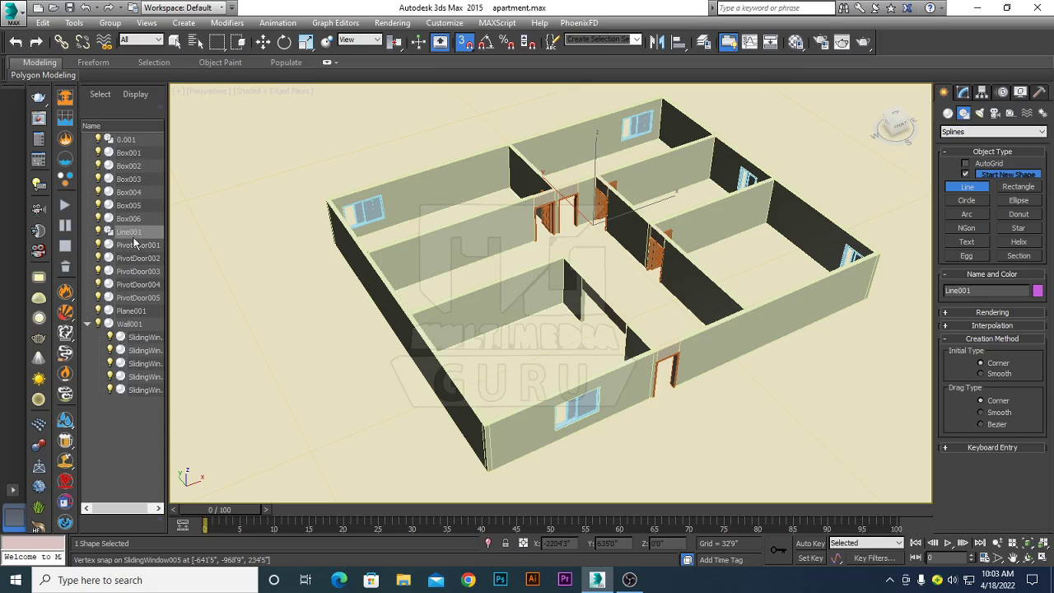
key("w")
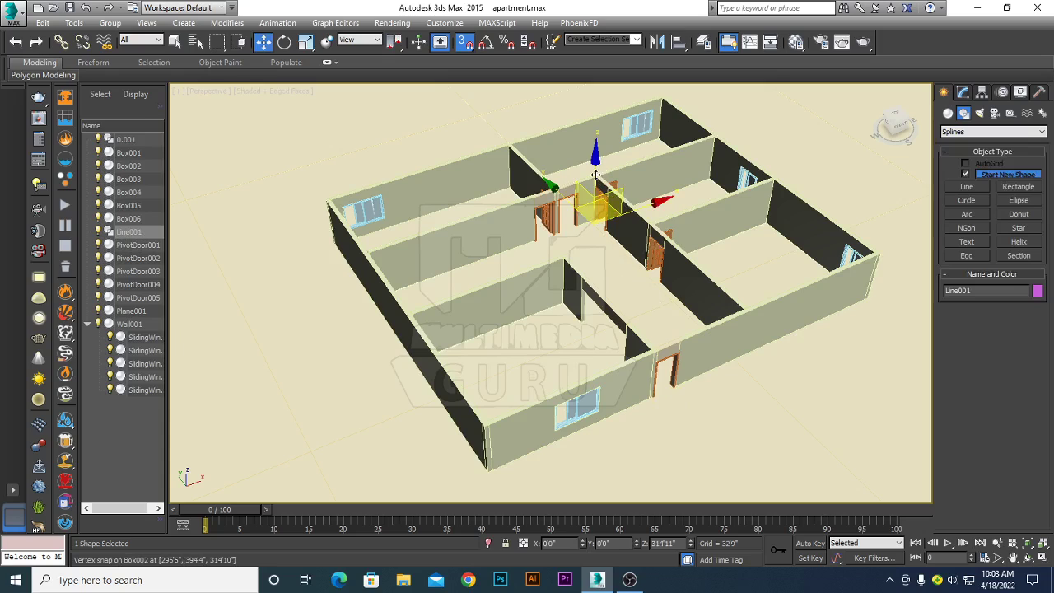
left_click_drag(596, 171, 687, 341)
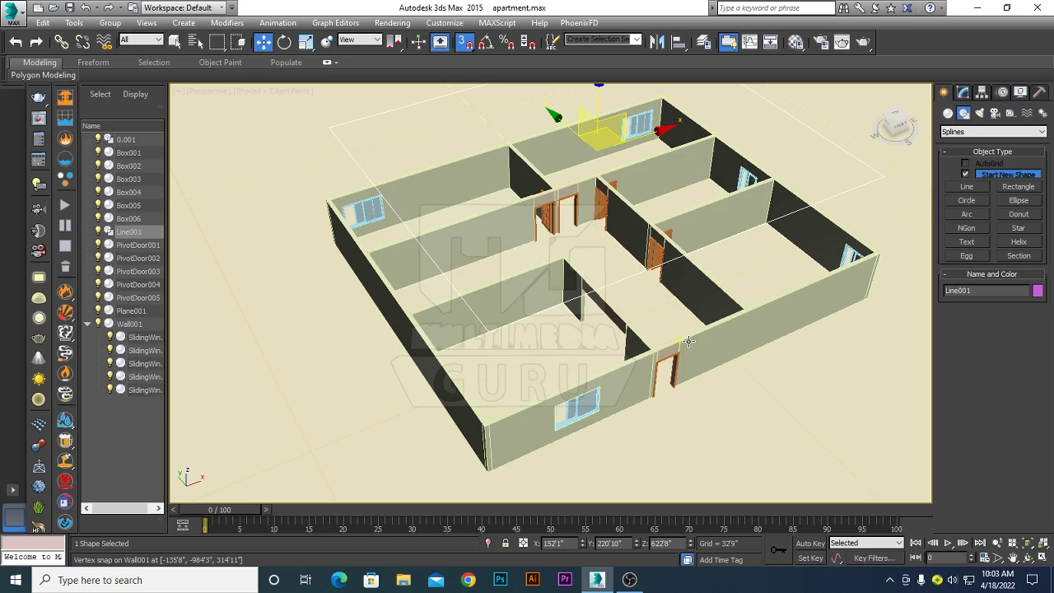
key("ctrl+z")
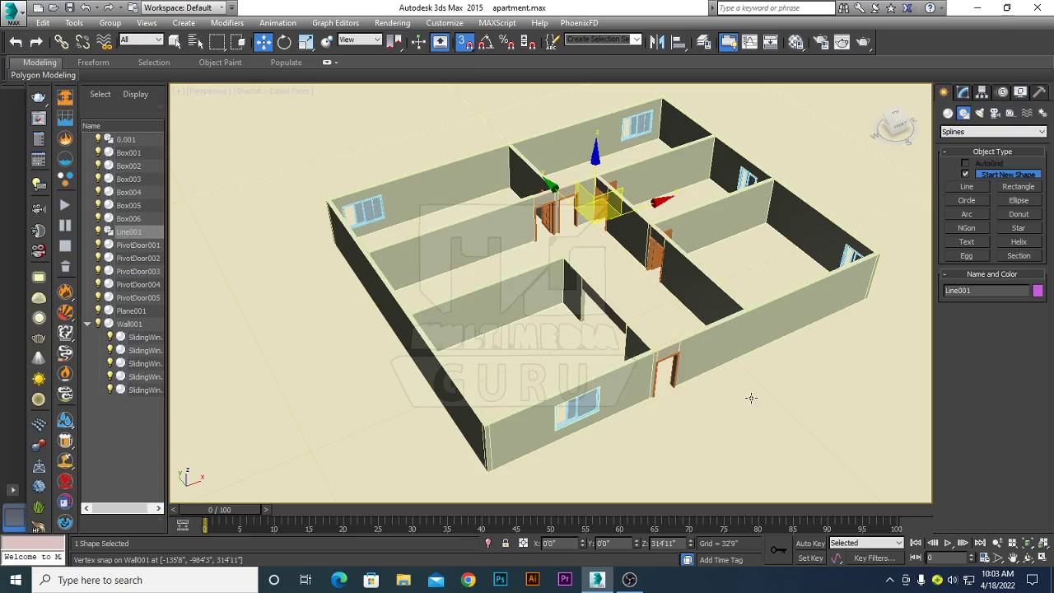
Apply an Extrude modifier to Line001 with an Amount of 68'10"
left_click(963, 92)
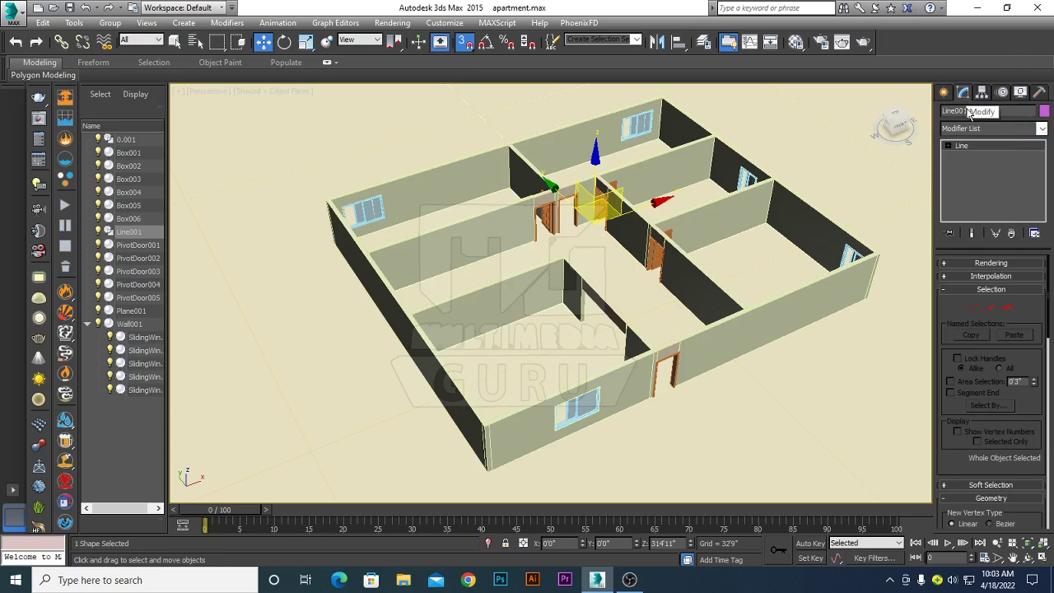
left_click(1041, 129)
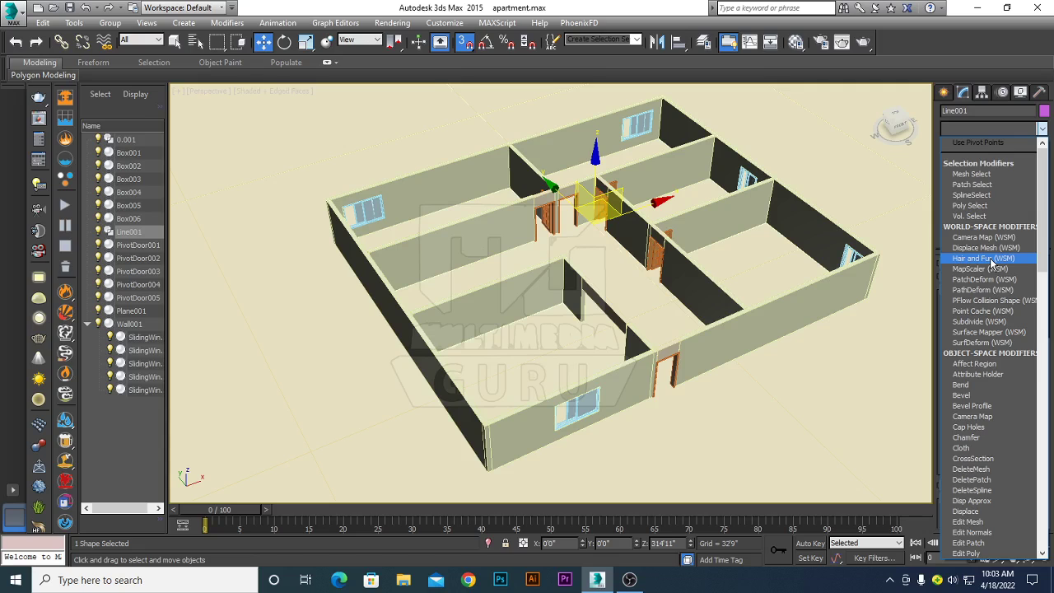
key("e")
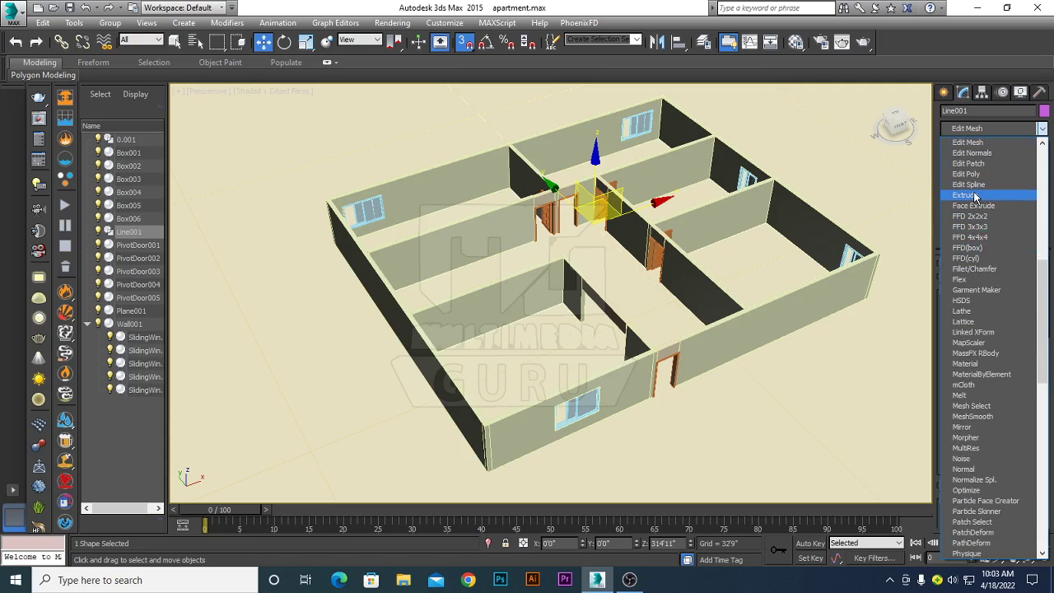
left_click(974, 195)
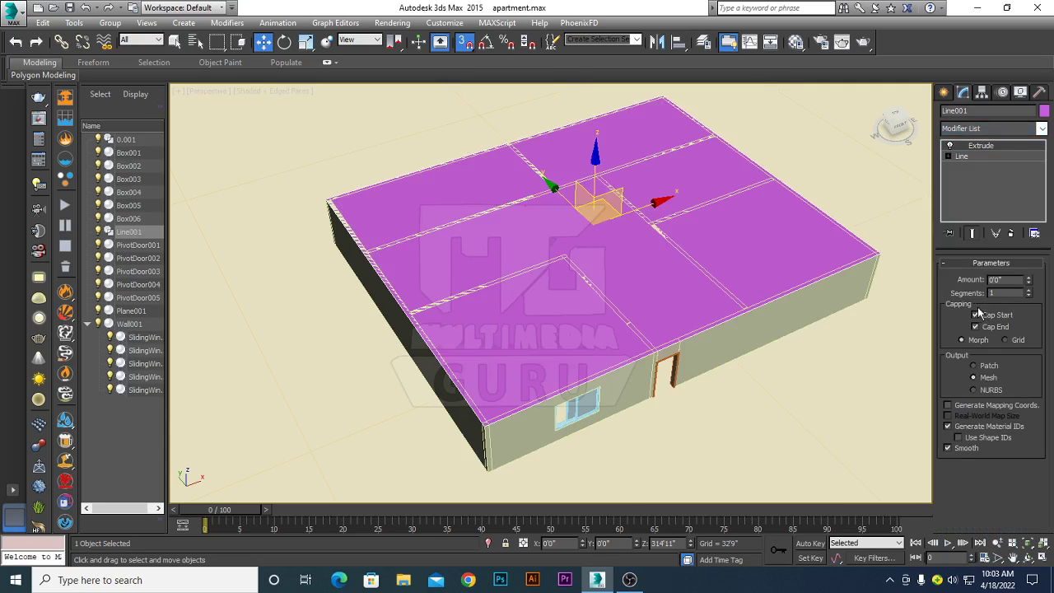
mouse_move(1028, 283)
left_mouse_down()
mouse_move(1037, 222)
mouse_move(1032, 248)
left_mouse_up()
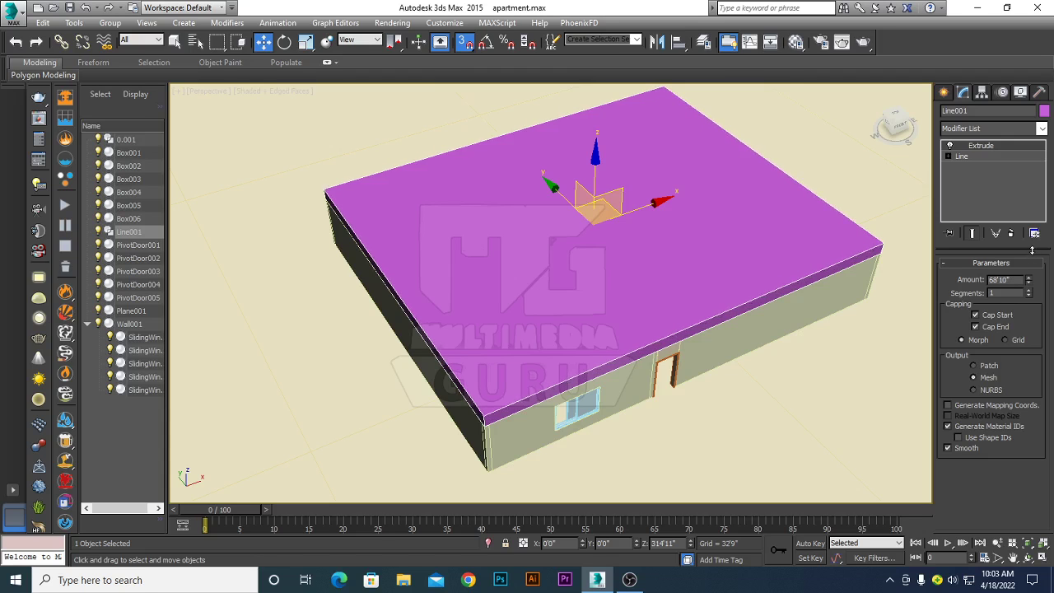
mouse_move(873, 273)
middle_mouse_down("alt")
mouse_move(813, 316)
mouse_move(774, 292)
middle_mouse_up("alt")
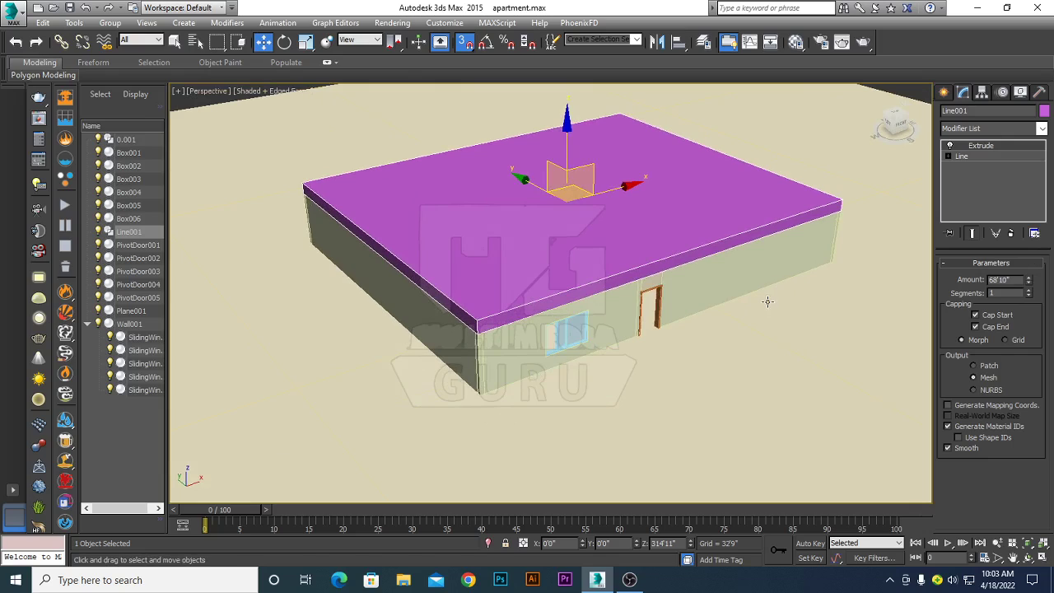
Set Line001's object colour to white and view the building from the front
left_click(1044, 111)
left_click(643, 319)
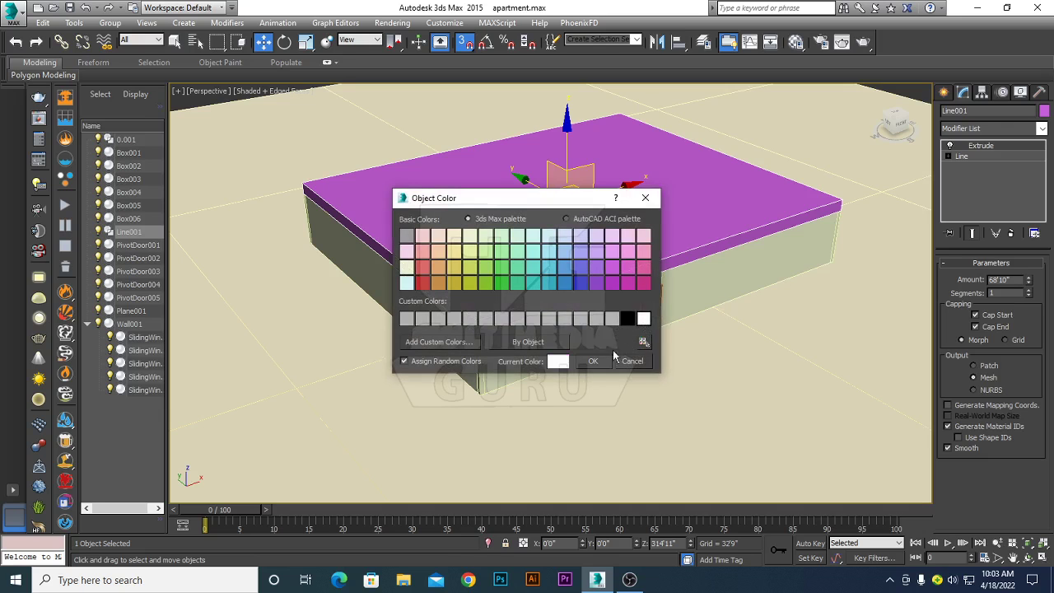
left_click(593, 361)
mouse_move(641, 371)
middle_mouse_down("alt")
mouse_move(670, 354)
mouse_move(604, 375)
mouse_move(433, 379)
mouse_move(664, 373)
mouse_move(607, 384)
mouse_move(593, 377)
mouse_move(607, 365)
mouse_move(554, 380)
mouse_move(634, 374)
mouse_move(603, 389)
middle_mouse_up("alt")
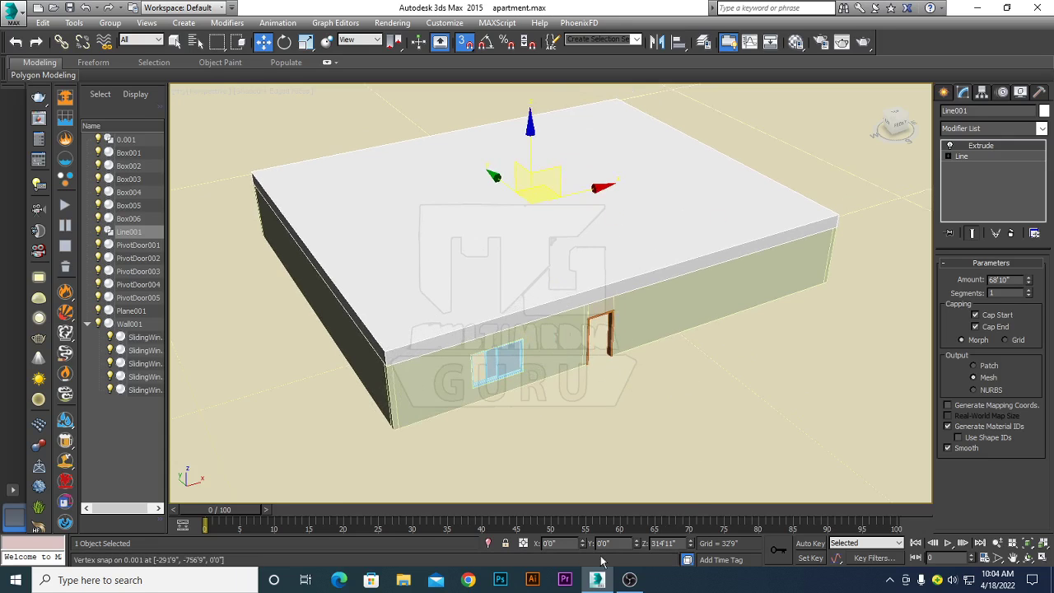
Bring the OBS Studio window to the front from the taskbar
left_click(629, 580)
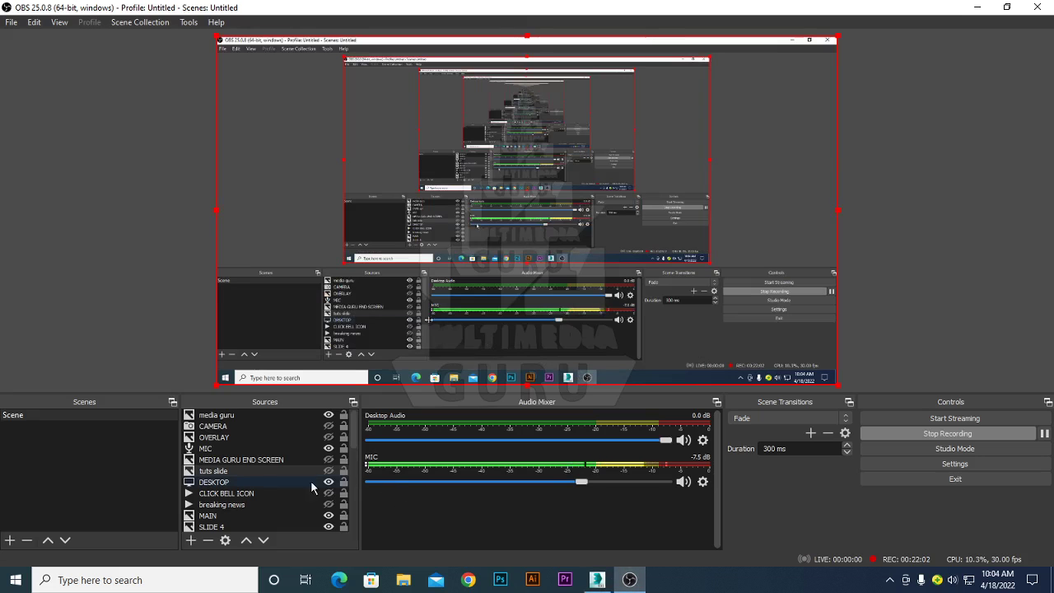